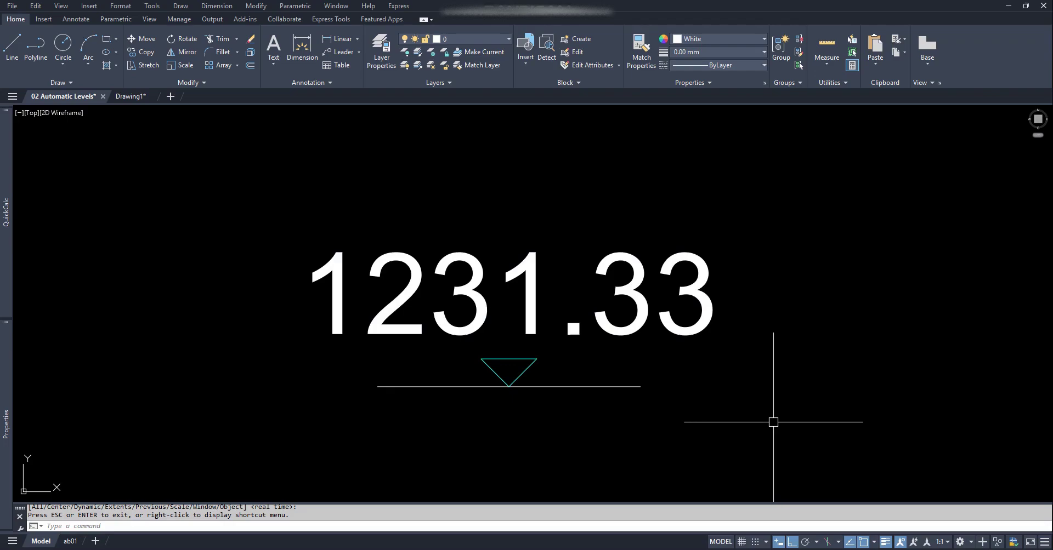
# Step: Copy the 1231.33 level marker with its line's left endpoint as the base point
pyautogui.press('Escape')
pyautogui.click(543, 296)
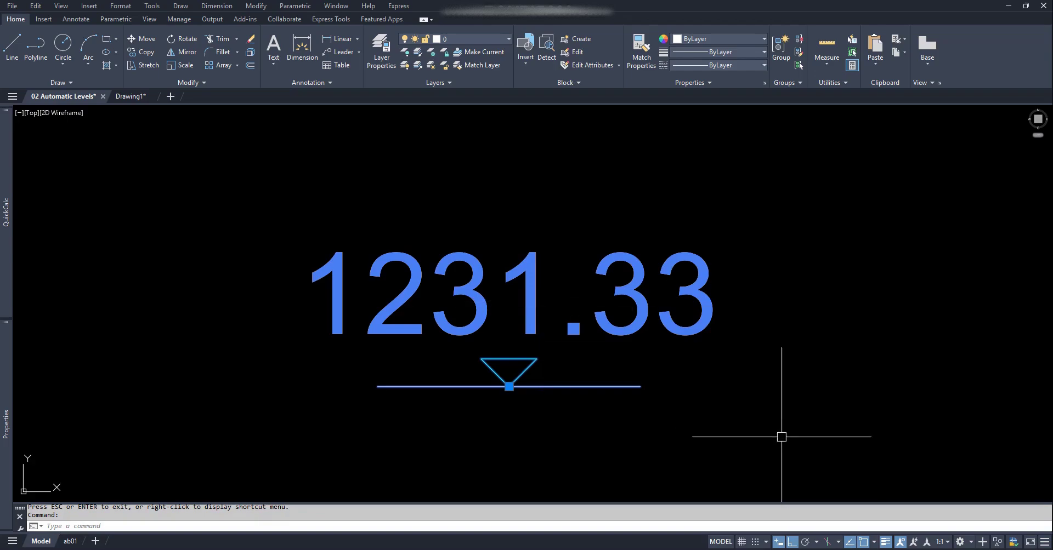
pyautogui.press('Escape')
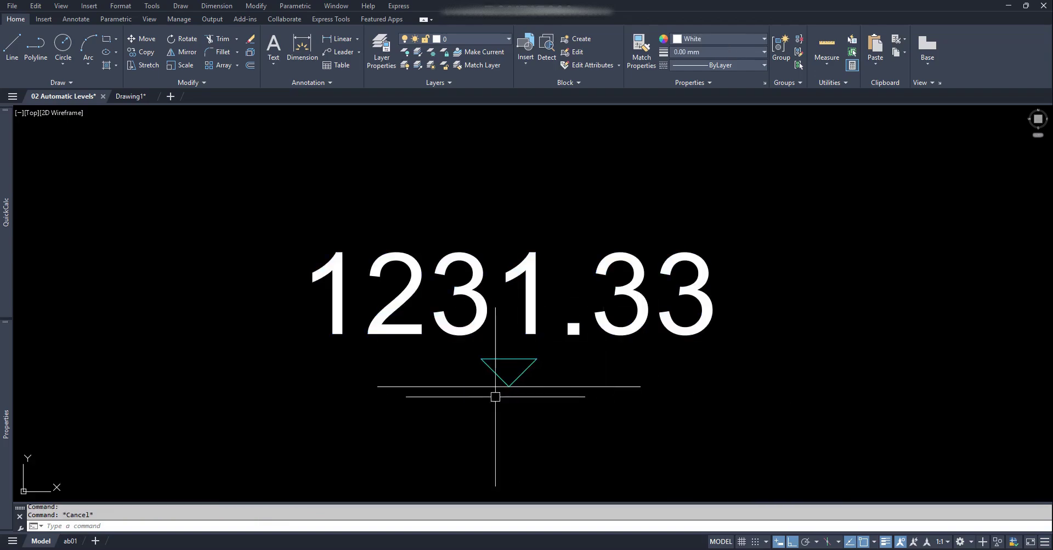
pyautogui.hotkey('ctrl', 'shift', 'c')
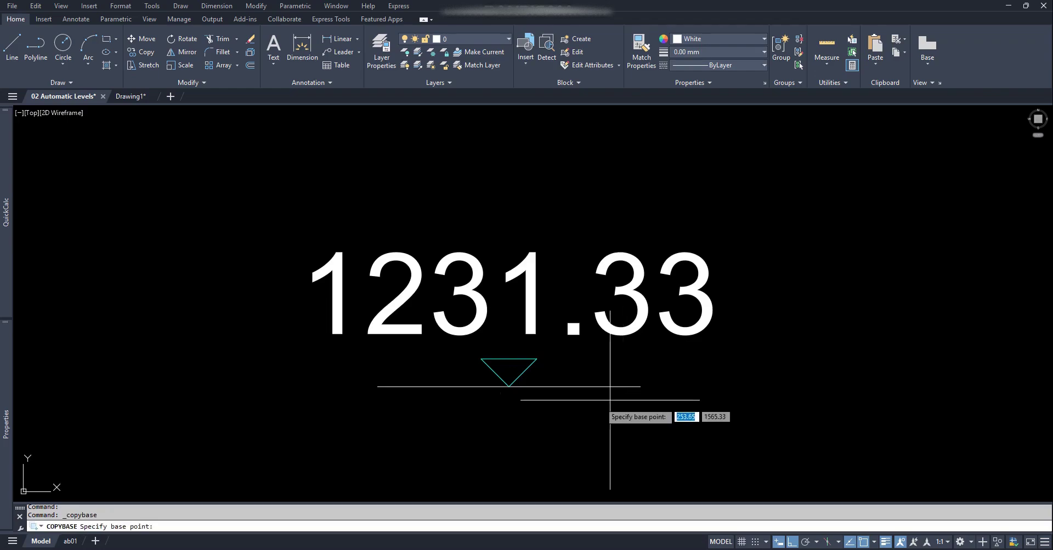
pyautogui.click(377, 387)
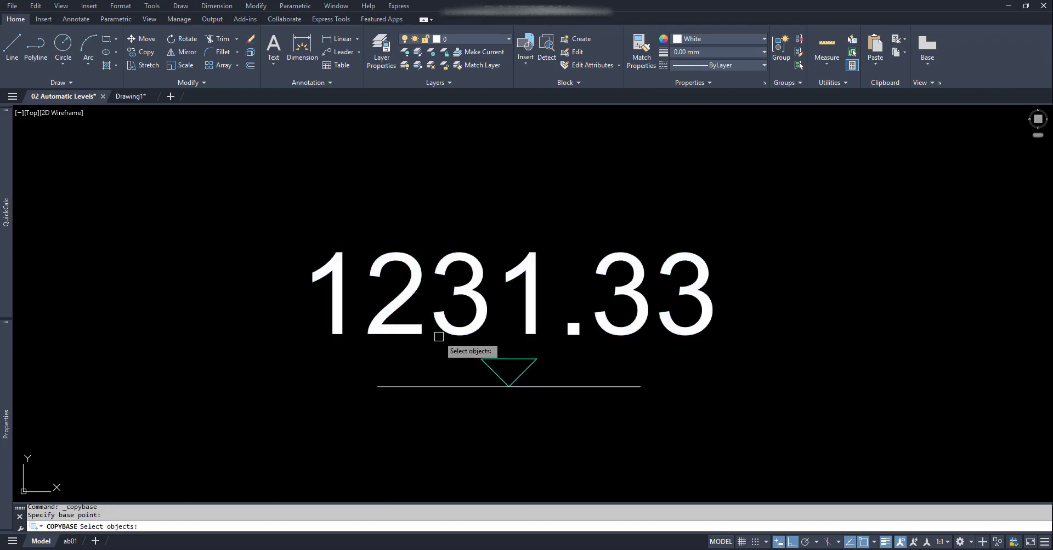
pyautogui.click(462, 333)
pyautogui.press('Return')
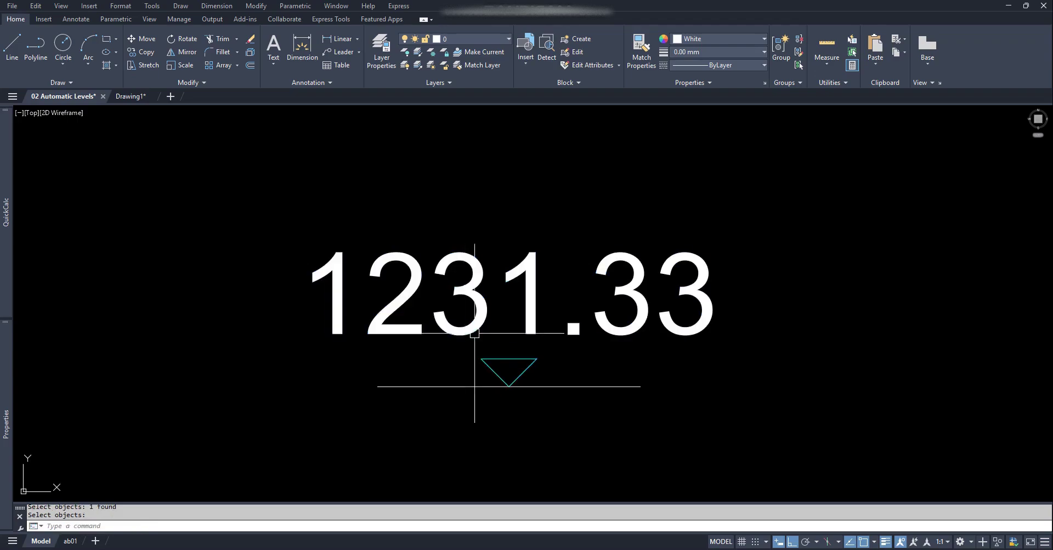
# Step: Pan over to the elevation profile and start pasting the copied marker
pyautogui.scroll(-5, 660, 357)
pyautogui.moveTo(312, 376); pyautogui.dragTo(532, 376, button='middle')
pyautogui.moveTo(292, 358); pyautogui.dragTo(467, 398, button='middle')
pyautogui.scroll(2, 457, 358)
pyautogui.hotkey('ctrl', 'v')
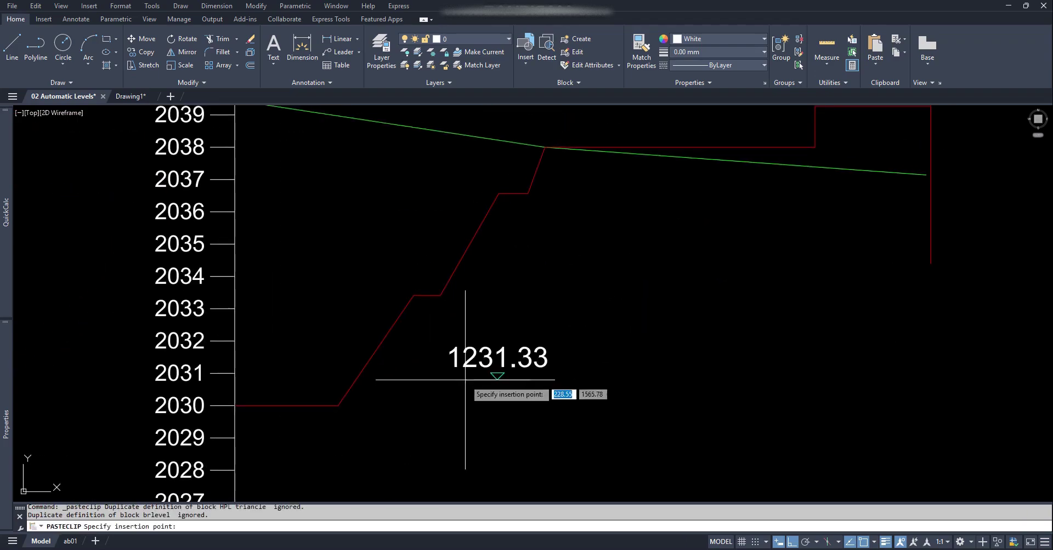
# Step: Place trial marker copies on the upper and lower red profile corners
pyautogui.click(440, 296)
pyautogui.hotkey('ctrl', 'v')
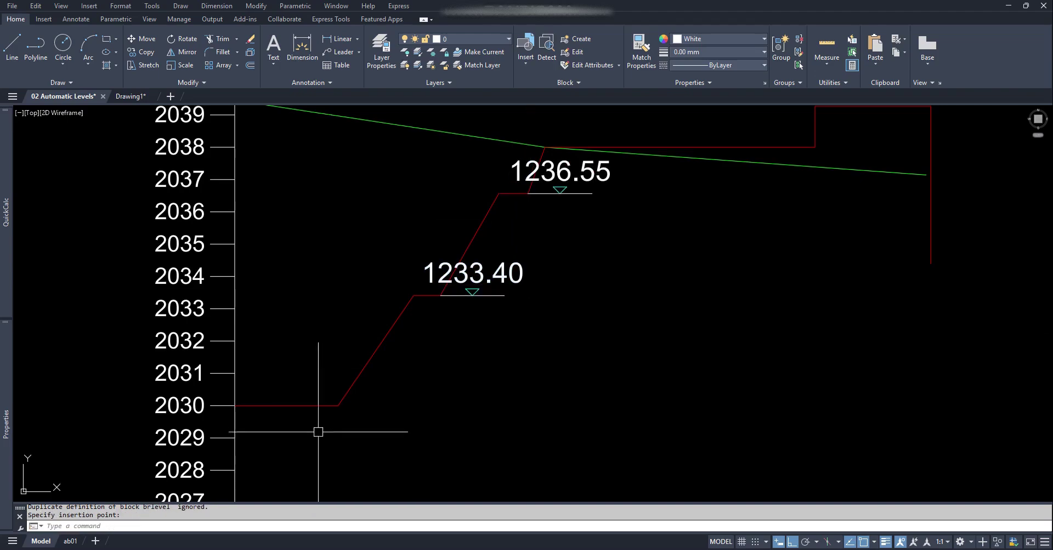
pyautogui.click(340, 411)
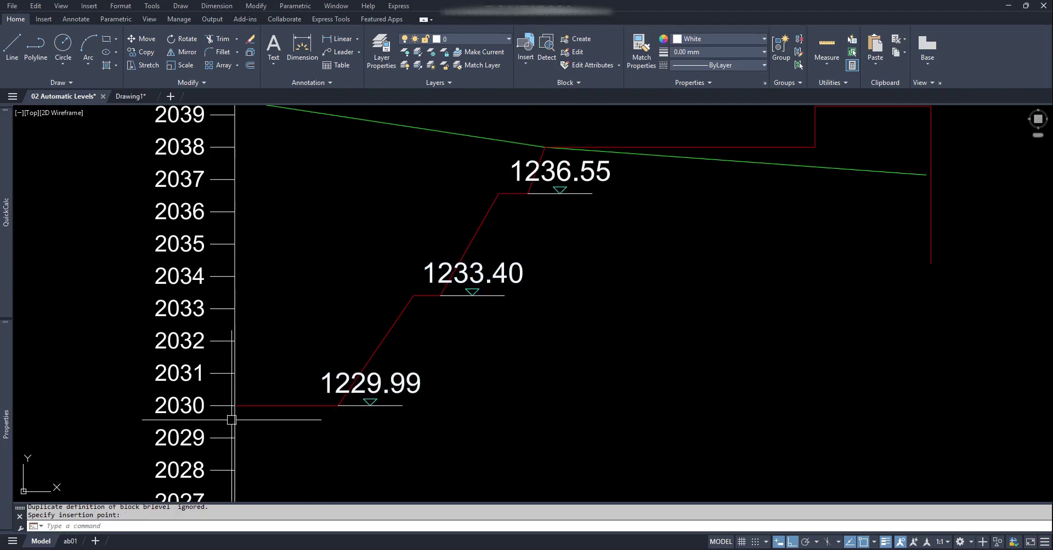
# Step: Select the 1229.99 and 1233.40 level markers and erase them with E
pyautogui.click(387, 400)
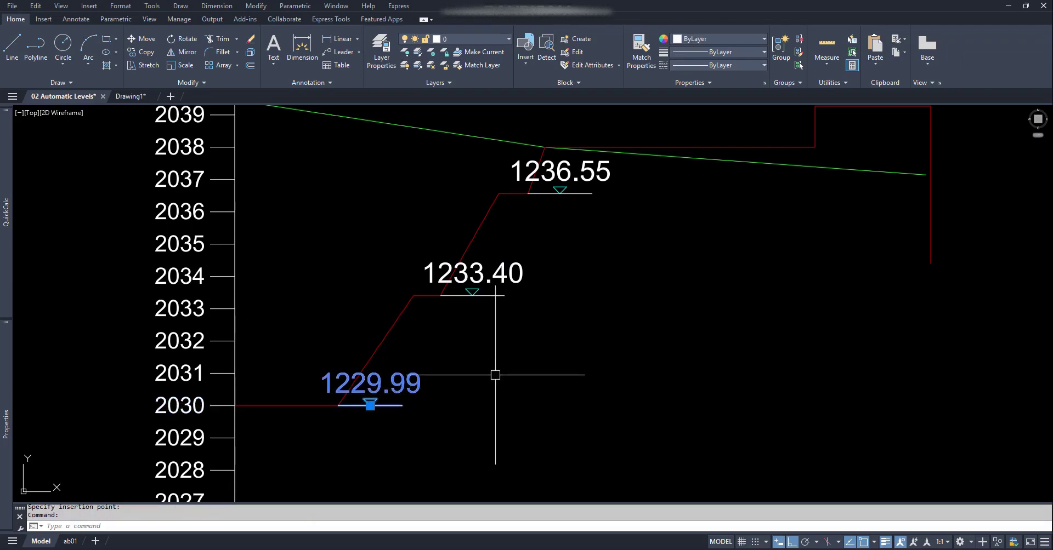
pyautogui.click(513, 284)
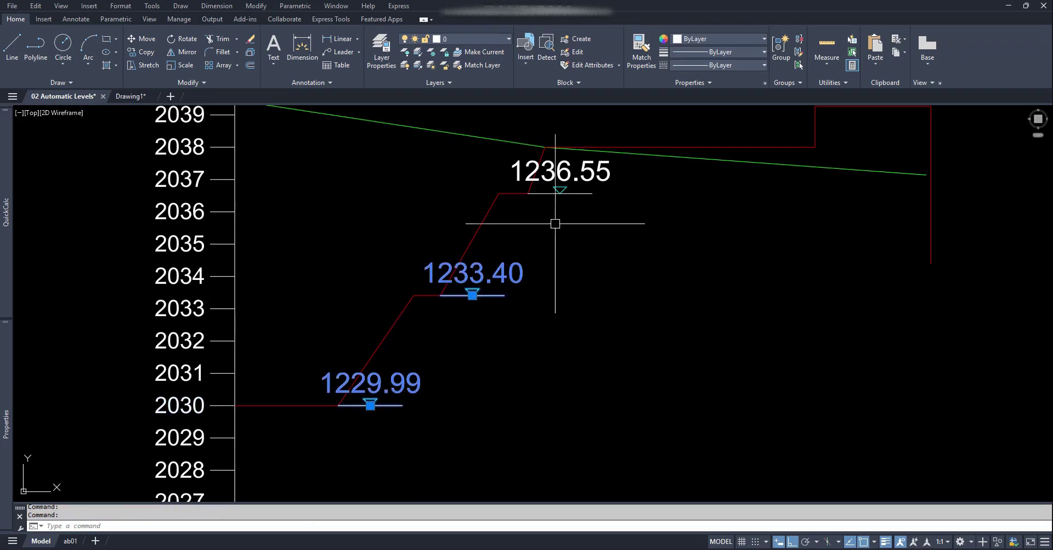
pyautogui.write('e')
pyautogui.press('Return')
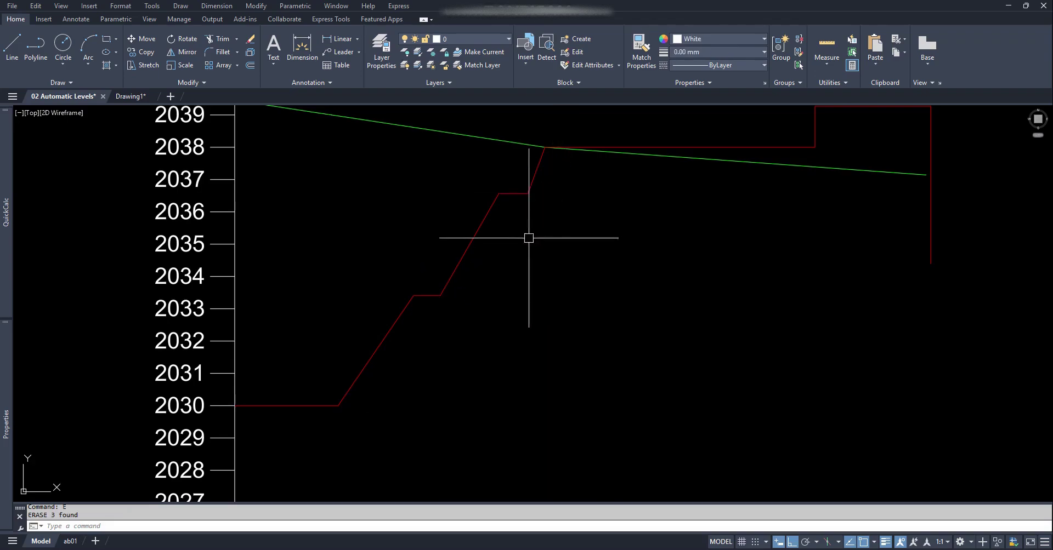
pyautogui.scroll(-4, 518, 252)
# Step: Paste the level marker onto the 2025 baseline, where it reads 1224.99
pyautogui.scroll(4, 484, 359)
pyautogui.moveTo(479, 360); pyautogui.dragTo(475, 289, button='middle')
pyautogui.hotkey('ctrl', 'v')
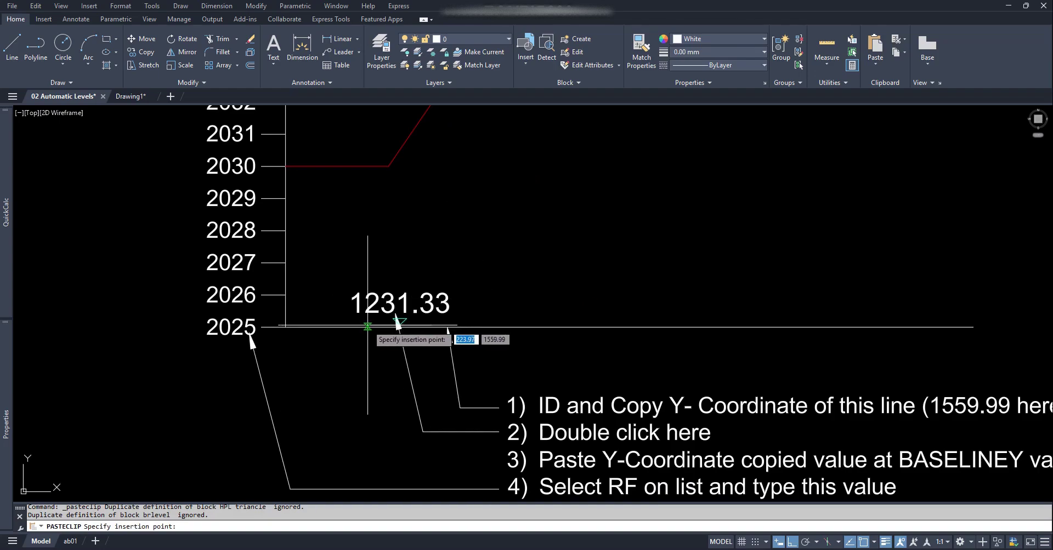
pyautogui.click(367, 326)
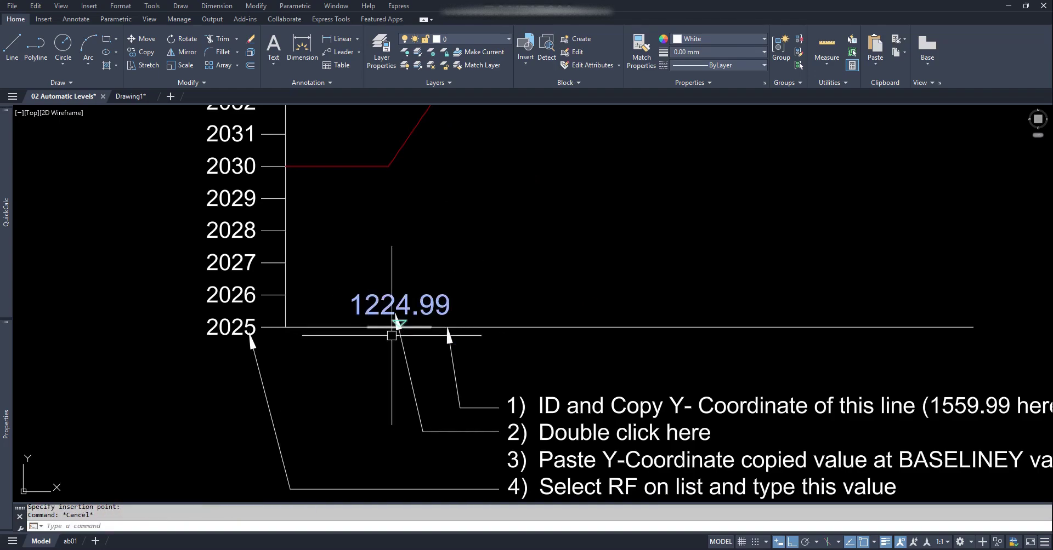
pyautogui.press('Escape')
pyautogui.moveTo(578, 365); pyautogui.dragTo(514, 297, button='middle')
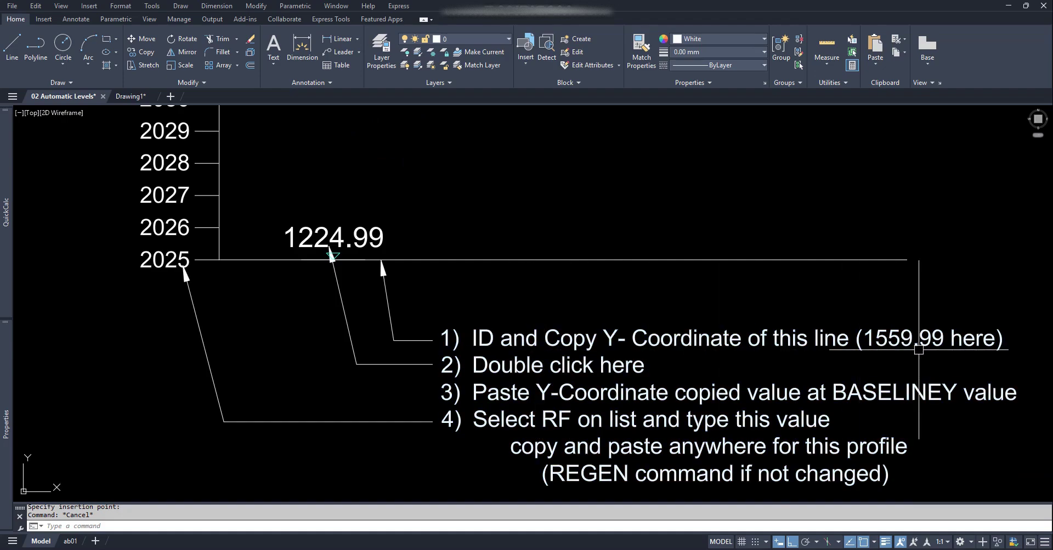
# Step: Identify the baseline endpoint with ID and copy its Y value 1559.99
pyautogui.write('iid')
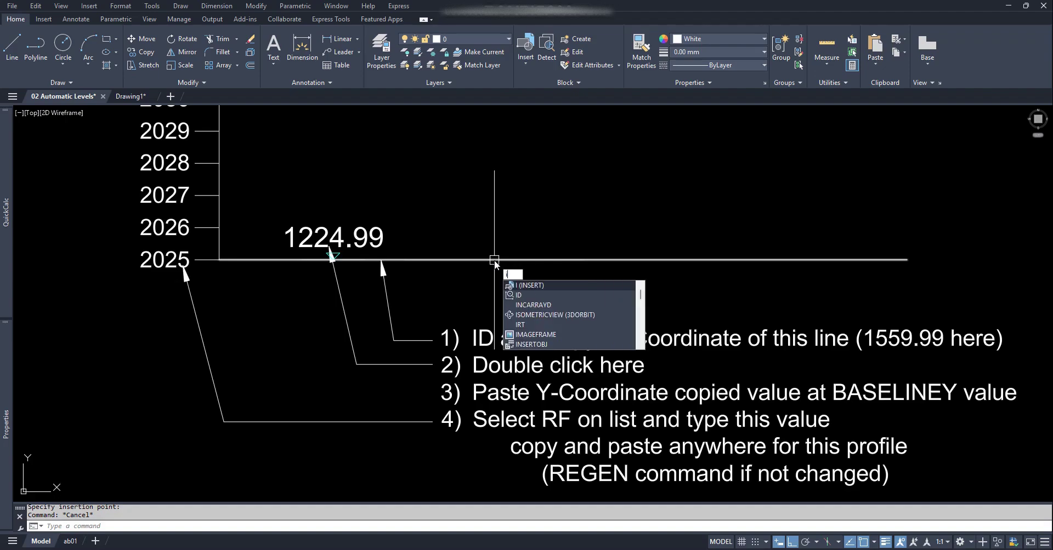
pyautogui.press('Return')
pyautogui.click(494, 260)
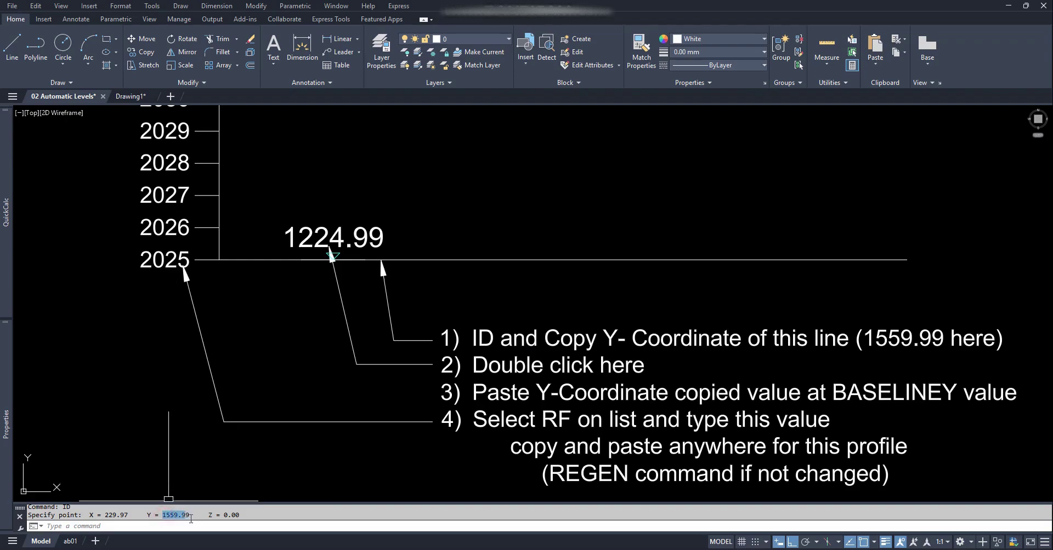
pyautogui.rightClick(187, 520)
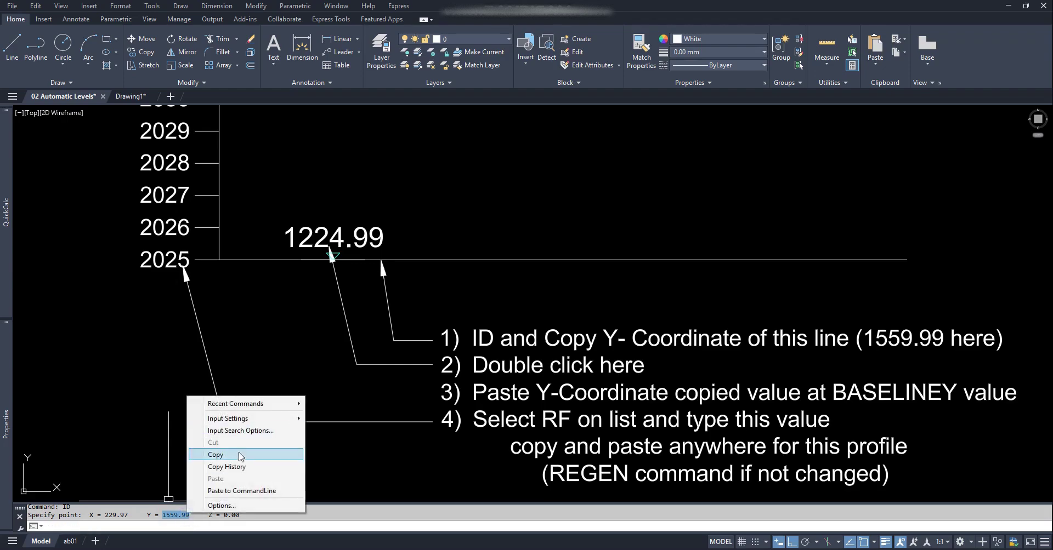
pyautogui.click(240, 456)
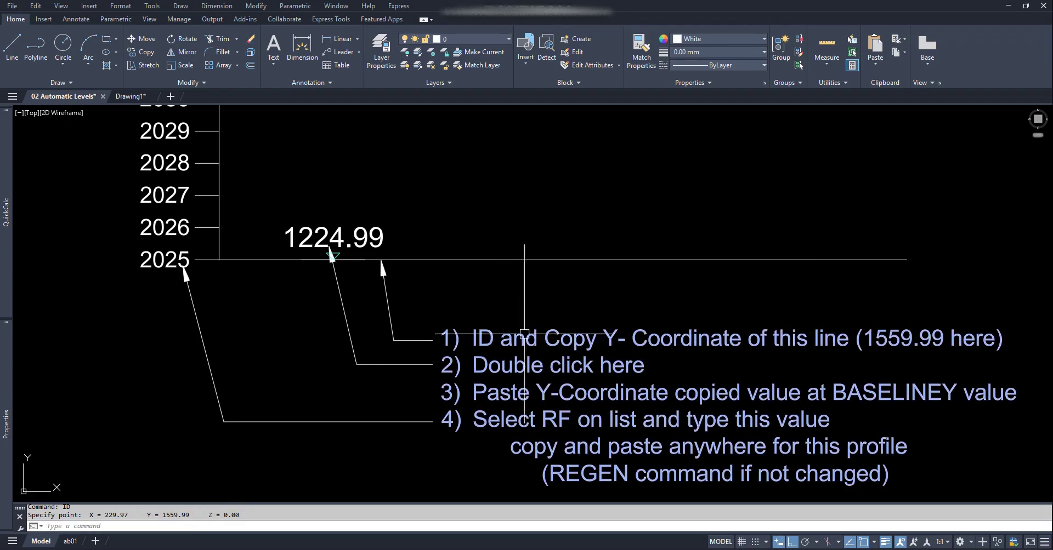
# Step: In the marker's attribute editor, enter BASELINEY 1559.99 and replace RF 1234 with 2025
pyautogui.doubleClick(344, 237)
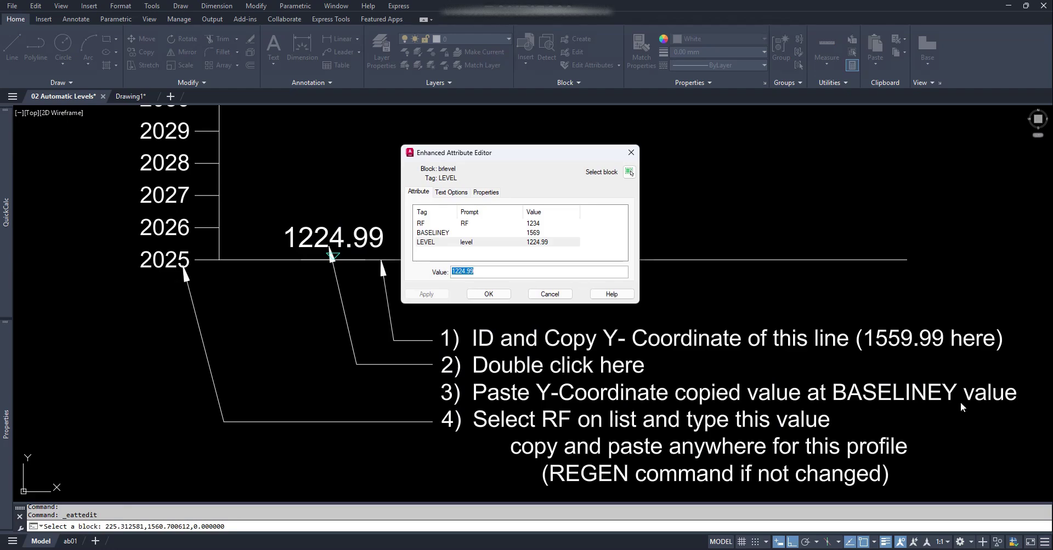
pyautogui.click(438, 233)
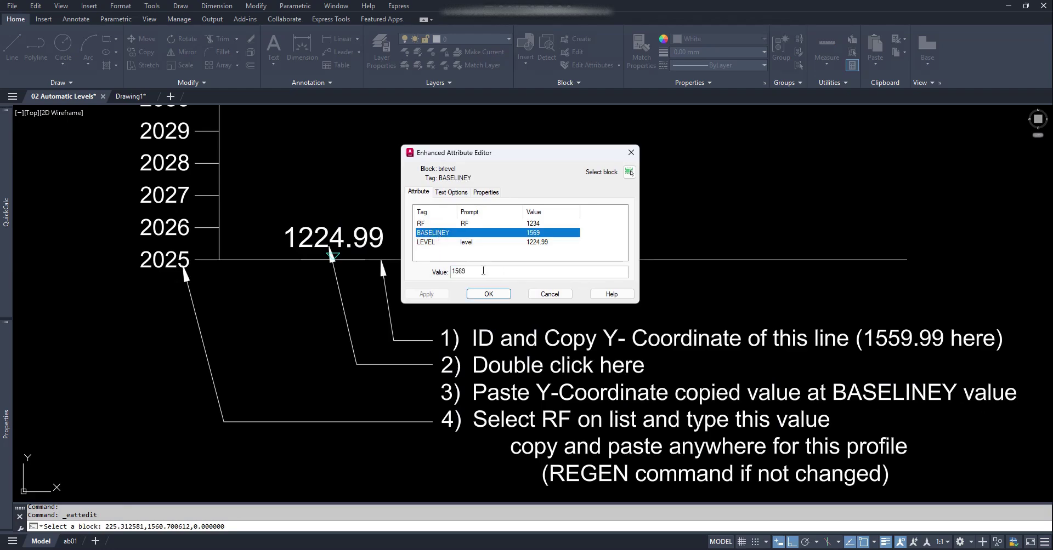
pyautogui.click(483, 269)
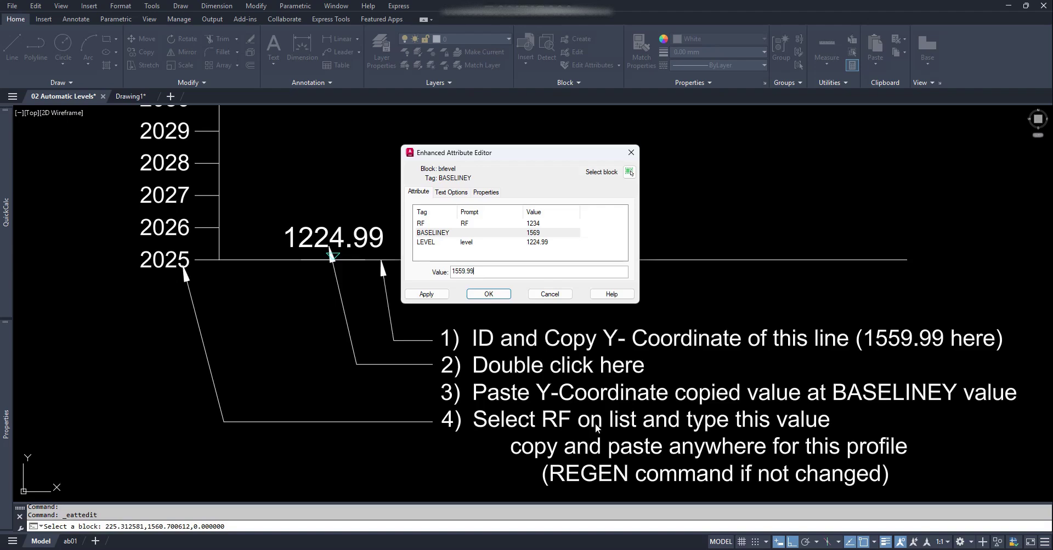
pyautogui.click(420, 224)
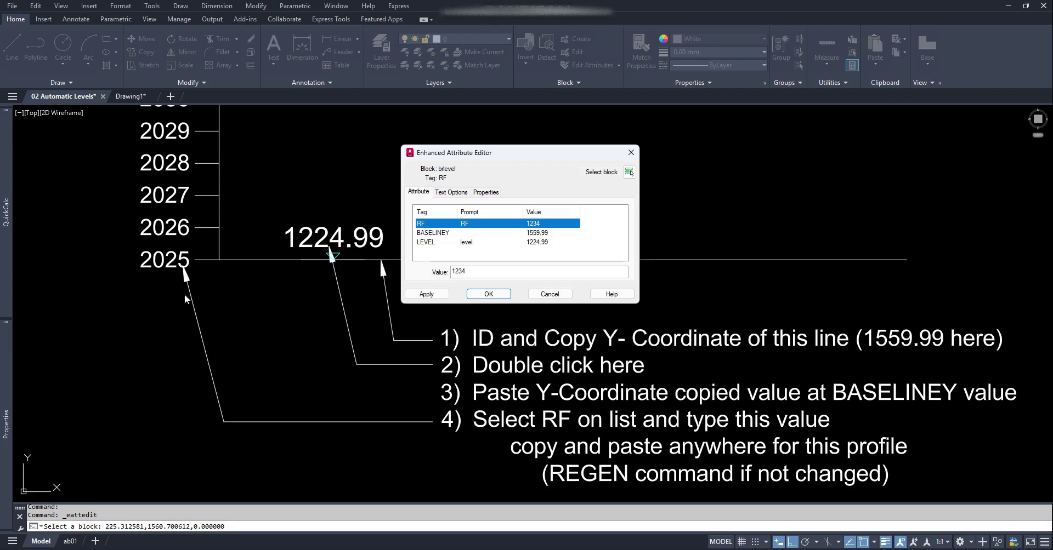
pyautogui.moveTo(486, 270); pyautogui.dragTo(441, 274)
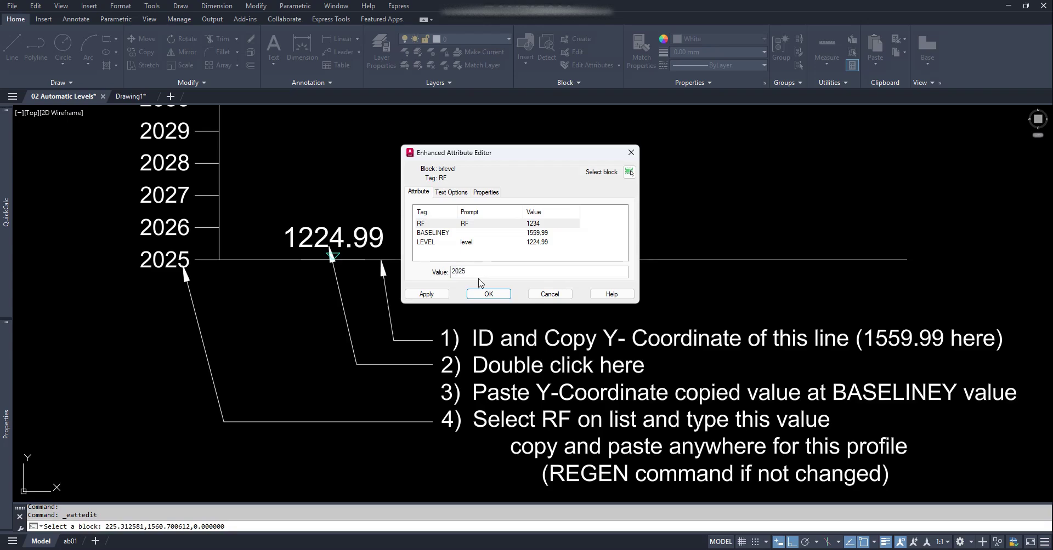
pyautogui.click(489, 294)
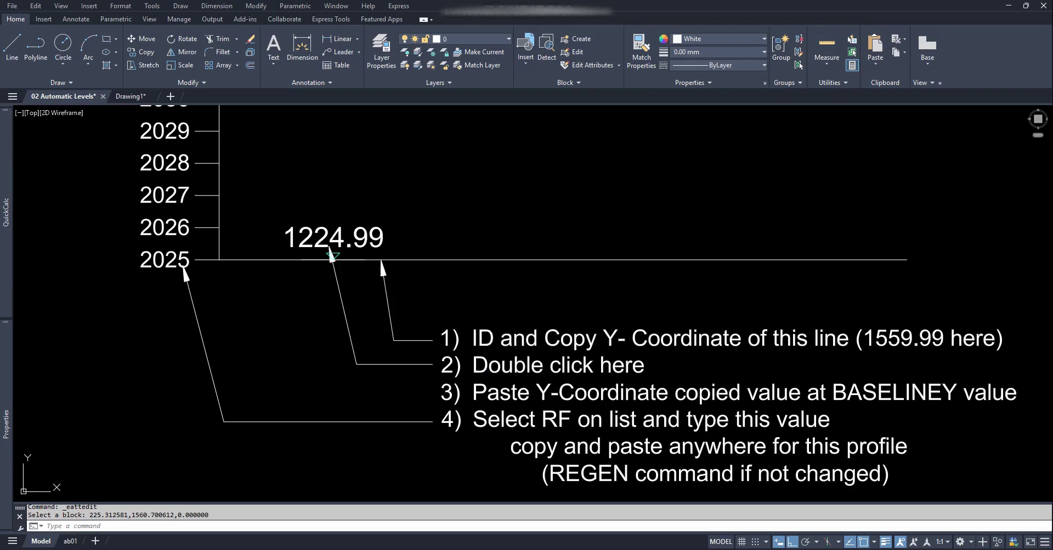
# Step: Regenerate so the marker reads 2025.00, then copy it with the 2025 line as base point
pyautogui.write('RE')
pyautogui.press('Return')
pyautogui.rightClick(359, 229)
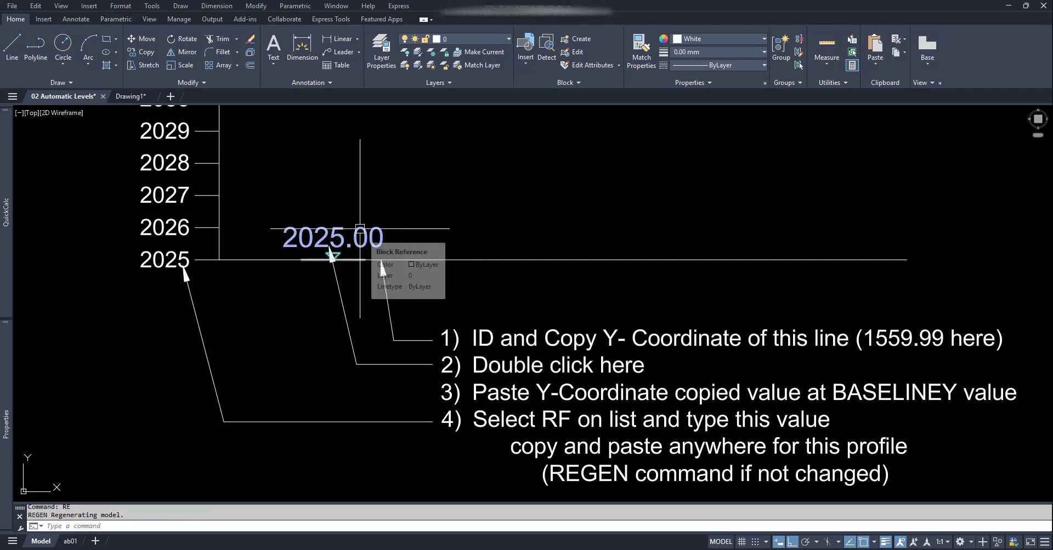
pyautogui.click(408, 271)
pyautogui.click(301, 259)
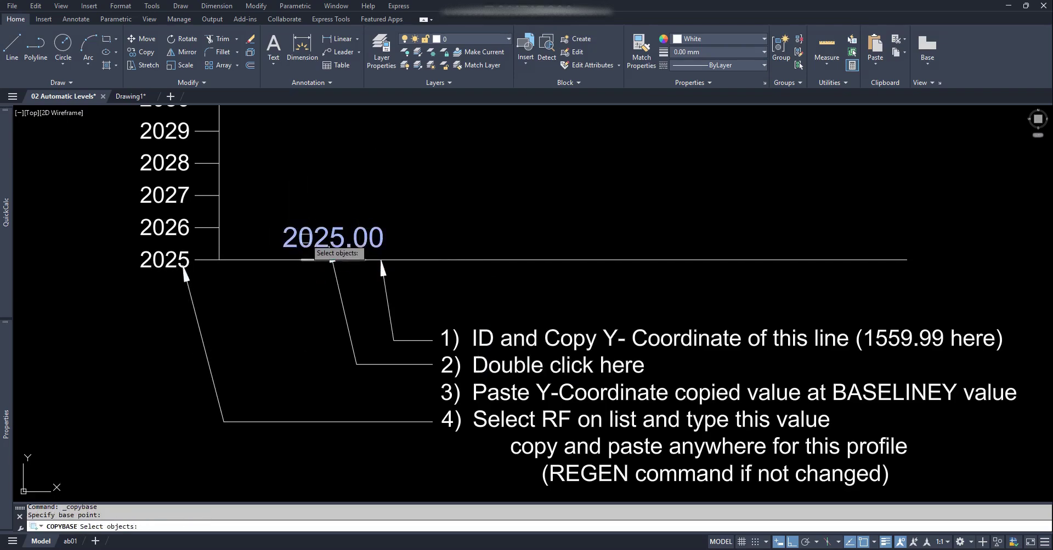
pyautogui.click(353, 234)
pyautogui.scroll(-3, 353, 234)
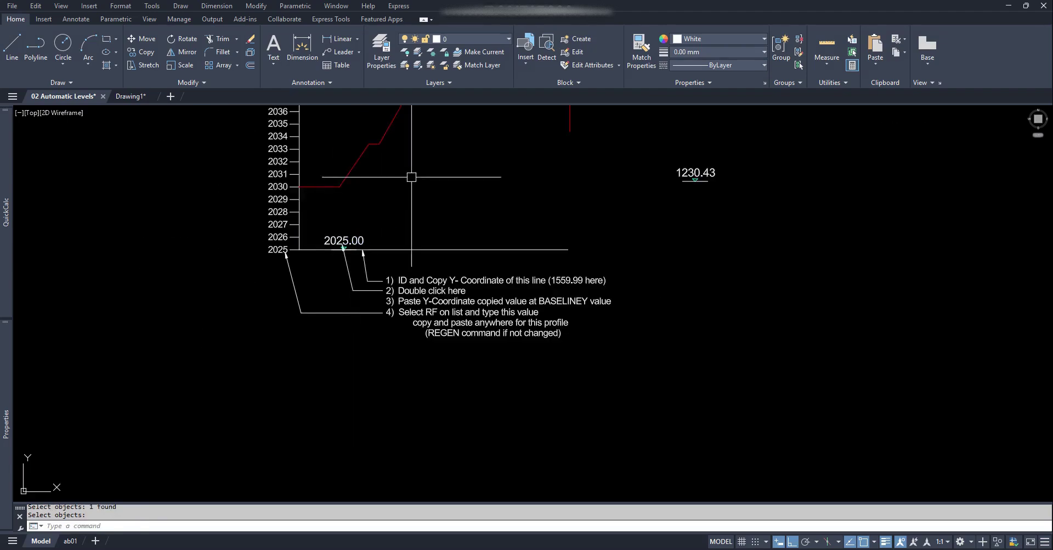
pyautogui.scroll(1, 369, 290)
pyautogui.press('Return')
# Step: Paste marker copies at the 2030.00, 2033.00, 2036.56 and 2038.00 profile steps
pyautogui.hotkey('ctrl', 'v')
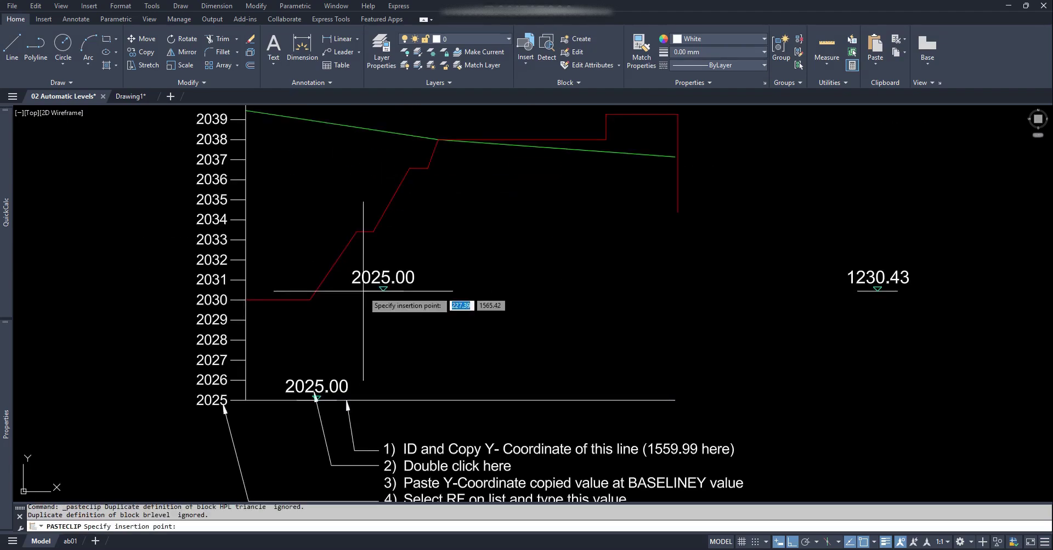
pyautogui.click(310, 302)
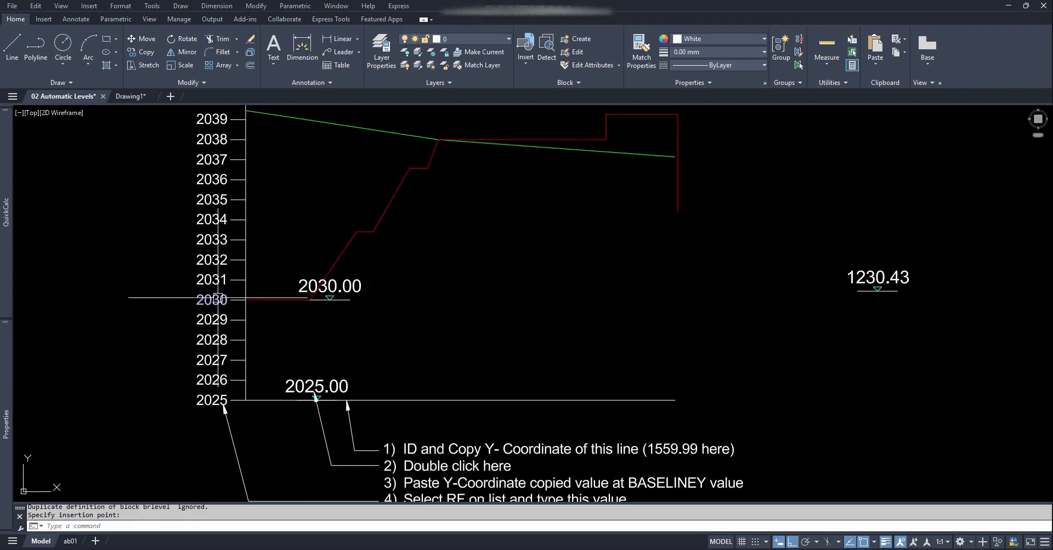
pyautogui.hotkey('ctrl', 'v')
pyautogui.click(245, 240)
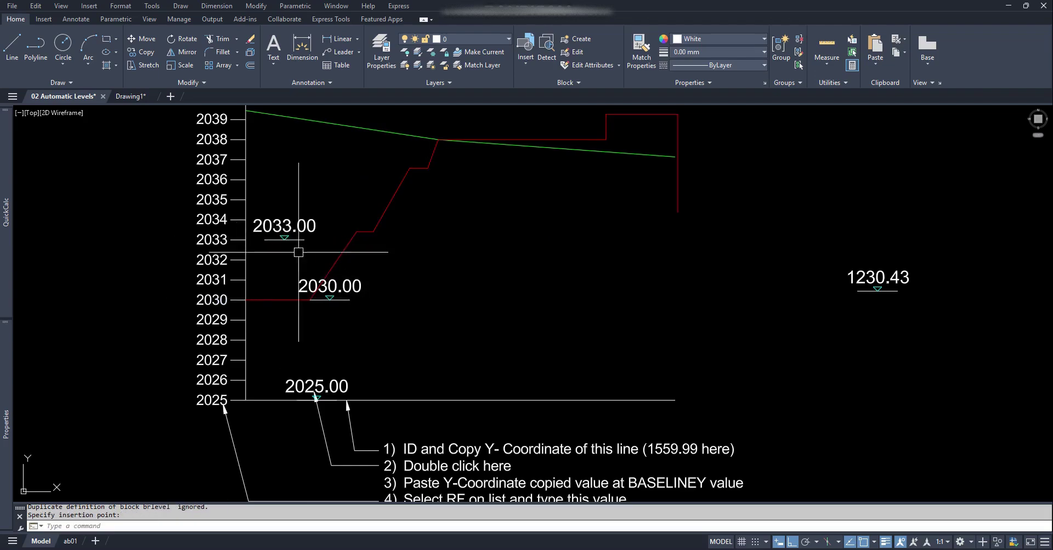
pyautogui.hotkey('ctrl', 'v')
pyautogui.click(428, 167)
pyautogui.hotkey('ctrl', 'v')
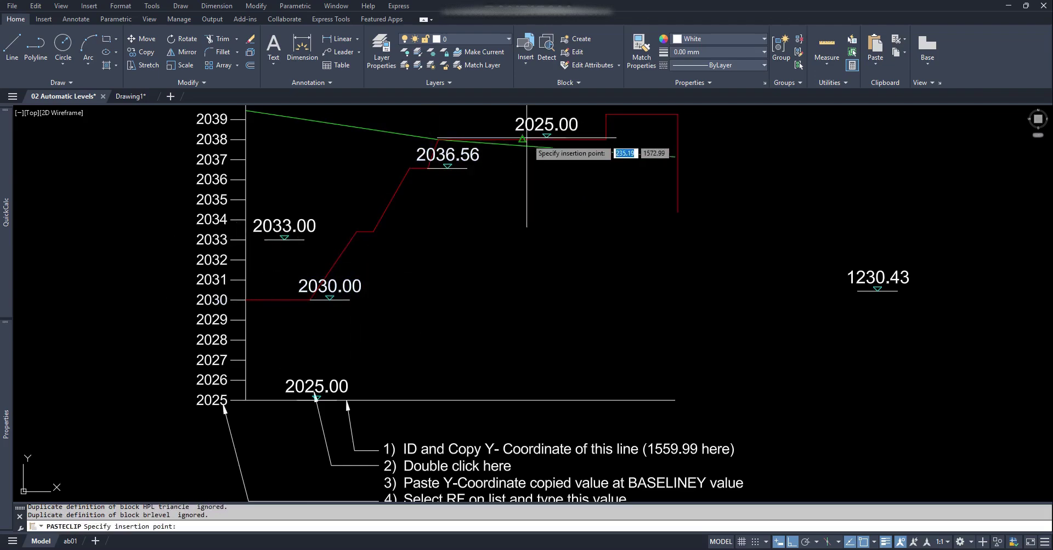
pyautogui.click(526, 139)
pyautogui.moveTo(612, 212); pyautogui.dragTo(578, 259, button='middle')
pyautogui.press('Escape')
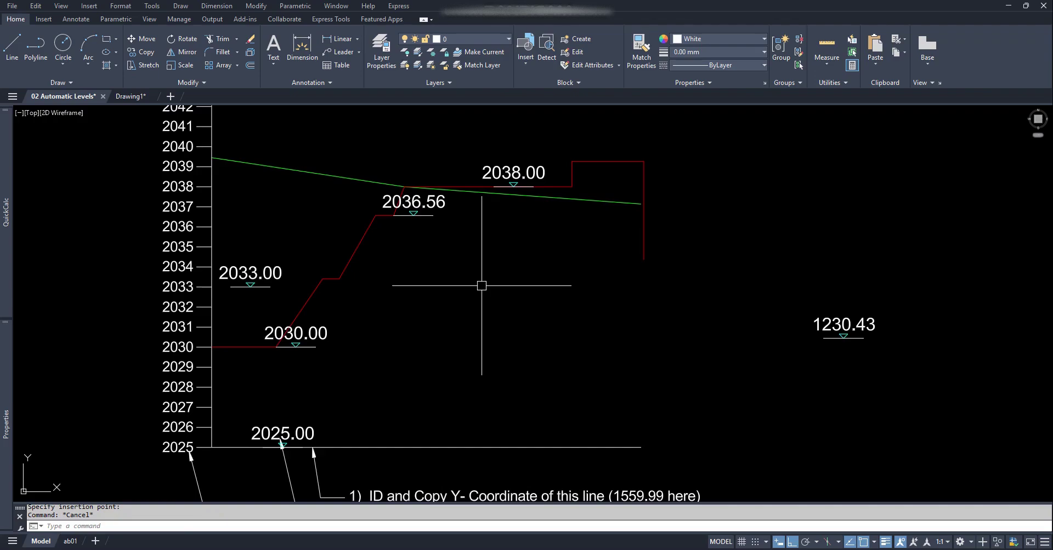
# Step: Erase the second profile's old level labels with a window selection
pyautogui.scroll(-5, 558, 299)
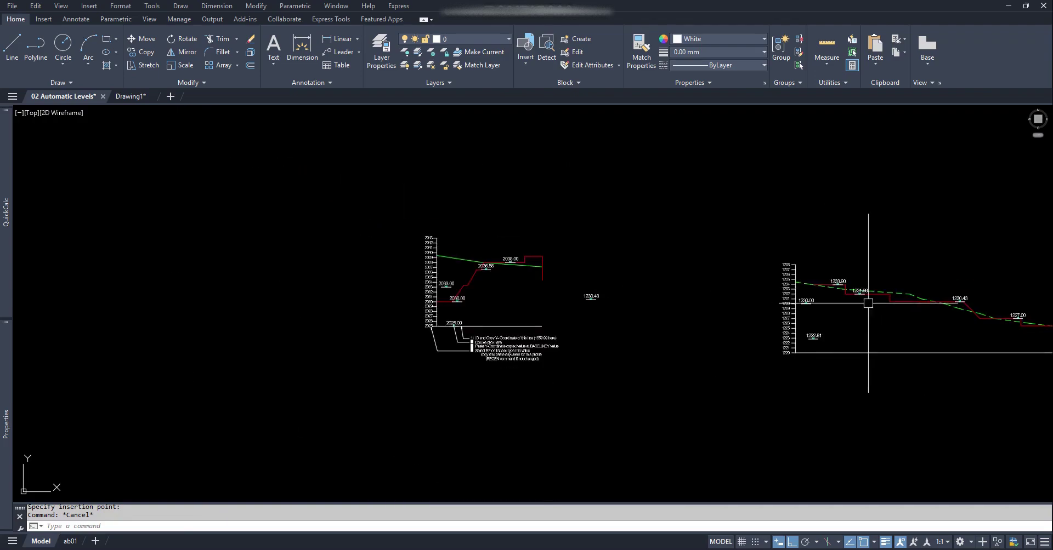
pyautogui.moveTo(866, 301); pyautogui.dragTo(506, 308, button='middle')
pyautogui.scroll(3, 506, 307)
pyautogui.write('E')
pyautogui.press('Return')
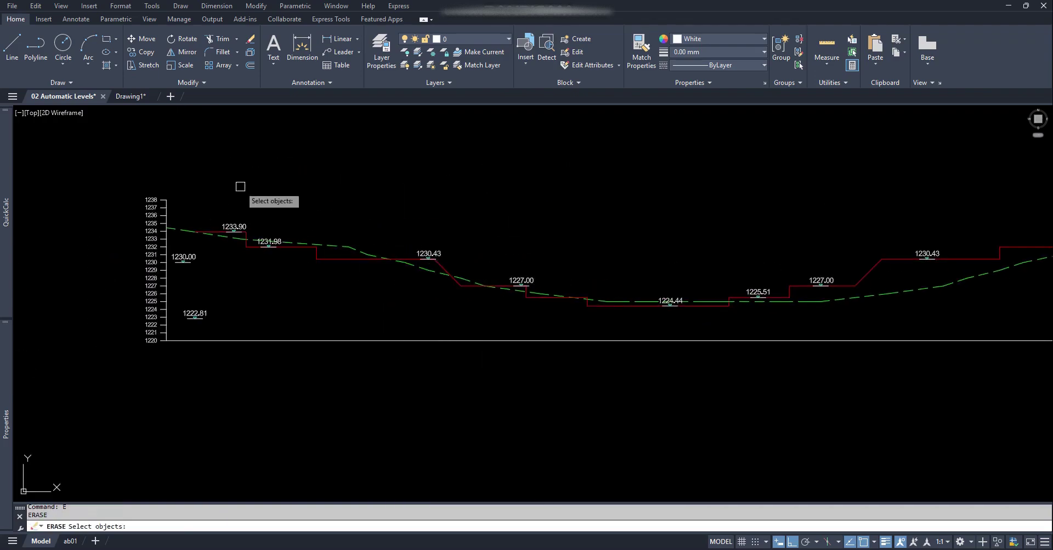
pyautogui.click(211, 182)
pyautogui.click(939, 312)
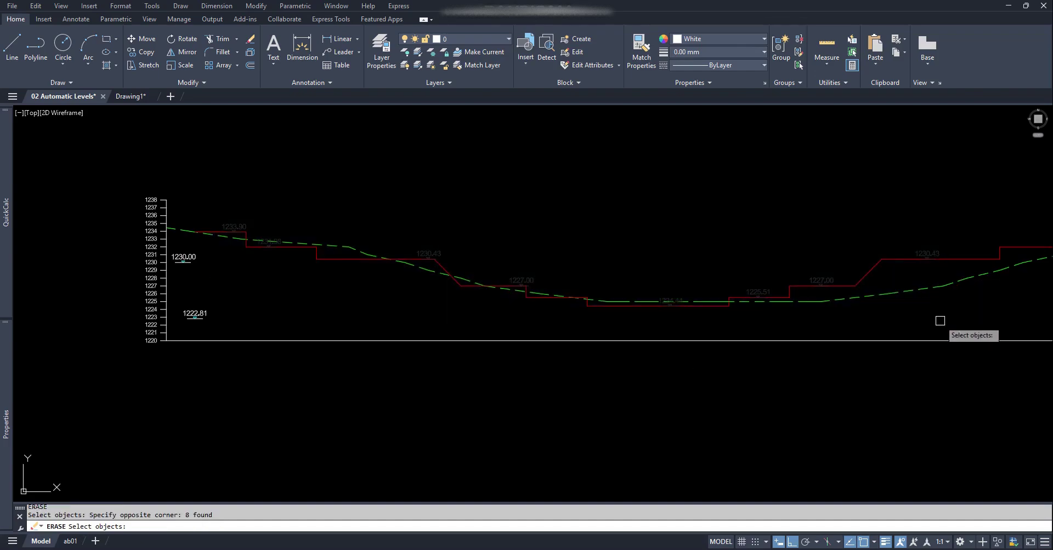
pyautogui.press('Return')
# Step: Delete the leftover 1230.00 and 1222.81 labels on the elevation axis
pyautogui.scroll(2, 369, 305)
pyautogui.moveTo(369, 306)
pyautogui.mouseDown(button='middle')
pyautogui.moveTo(488, 291)
pyautogui.moveTo(810, 289)
pyautogui.mouseUp(button='middle')
pyautogui.scroll(1, 488, 291)
pyautogui.click(411, 229)
pyautogui.press('Delete')
pyautogui.scroll(2, 455, 307)
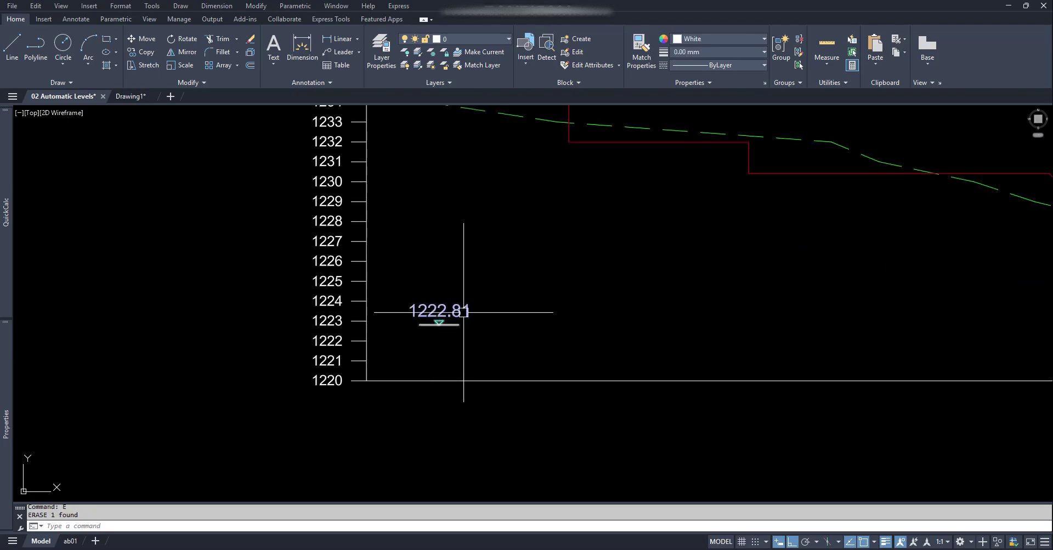
pyautogui.click(461, 313)
pyautogui.press('Delete')
# Step: Paste a level marker at the 1220 baseline, reading 2019.58
pyautogui.moveTo(458, 341); pyautogui.dragTo(470, 275, button='middle')
pyautogui.press('Return')
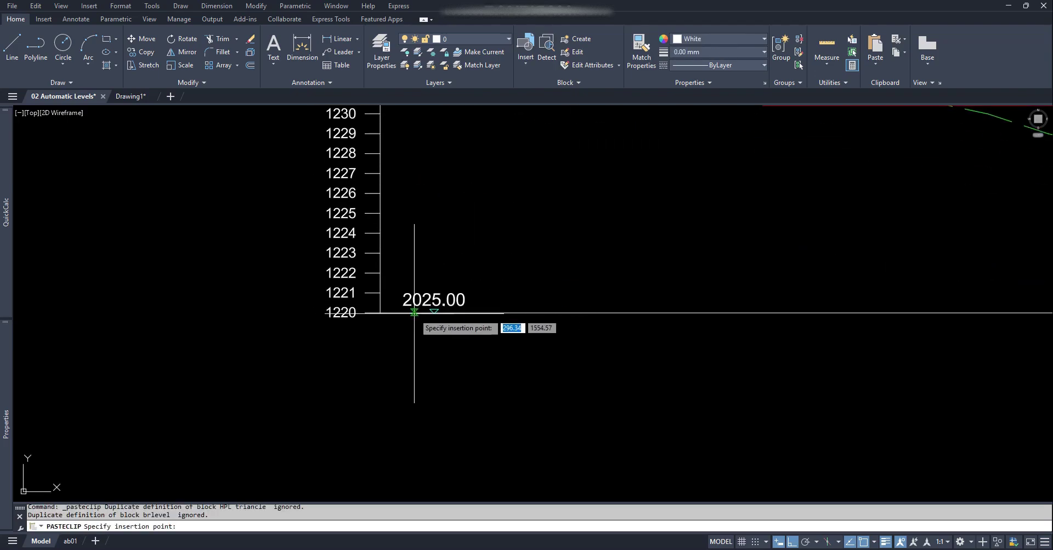
pyautogui.scroll(1, 419, 320)
pyautogui.moveTo(399, 313); pyautogui.dragTo(417, 340, button='middle')
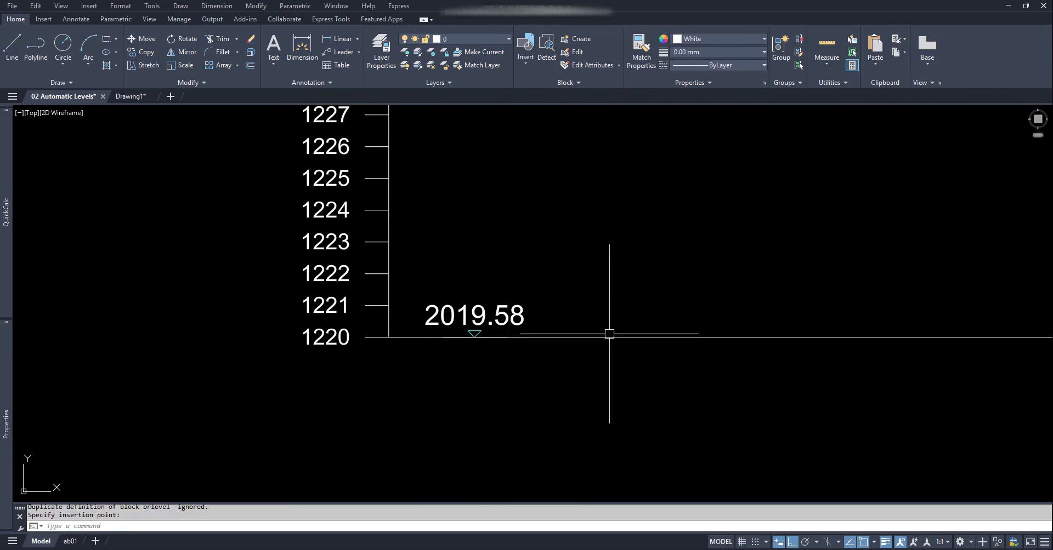
# Step: Query a baseline point with ID to get its Y coordinate 1554.57
pyautogui.write('id')
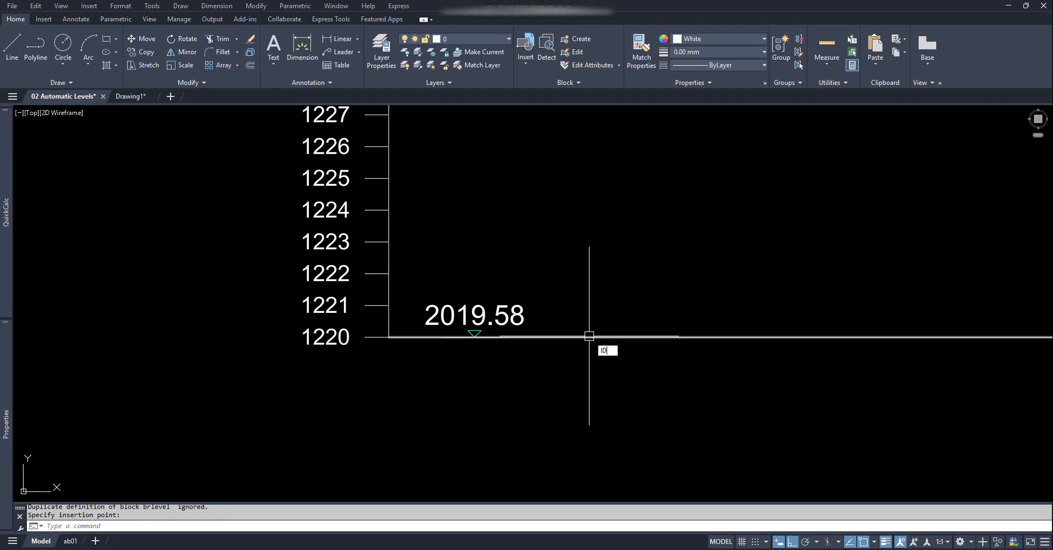
pyautogui.press('Return')
pyautogui.click(588, 336)
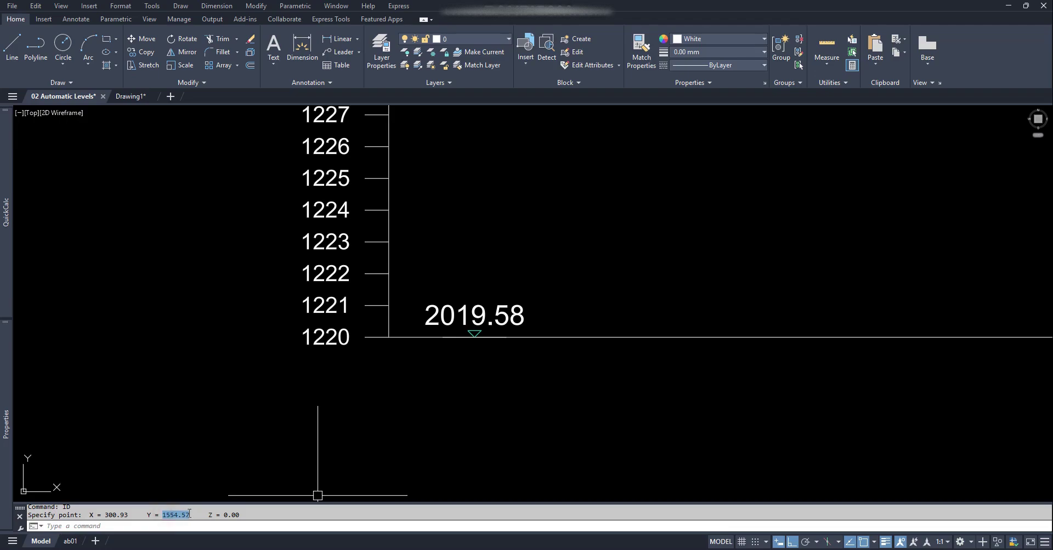
# Step: Copy the 1554.57 Y value and set it as BASELINEY, with RF 1220, in the attribute editor
pyautogui.rightClick(187, 518)
pyautogui.click(226, 449)
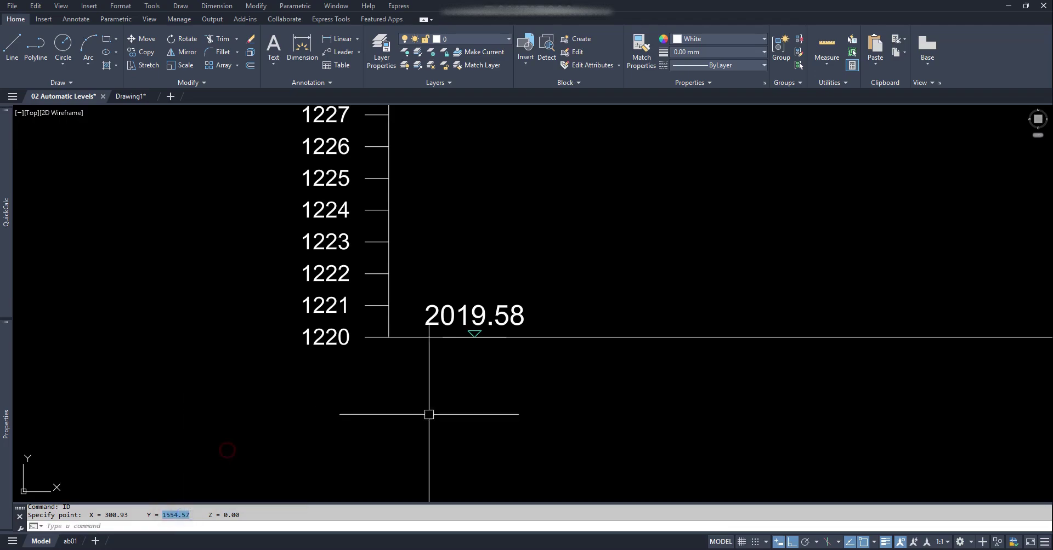
pyautogui.doubleClick(512, 317)
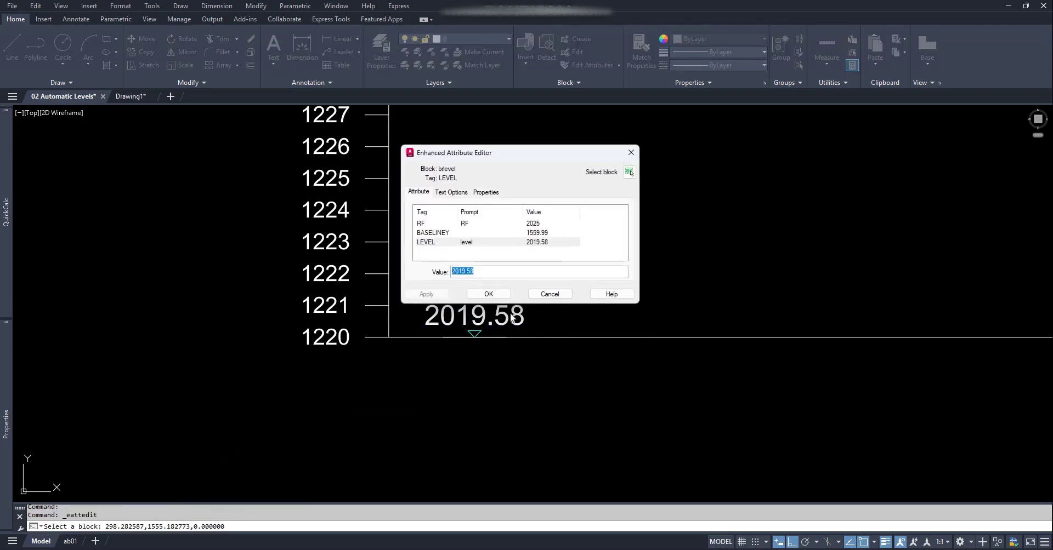
pyautogui.click(439, 234)
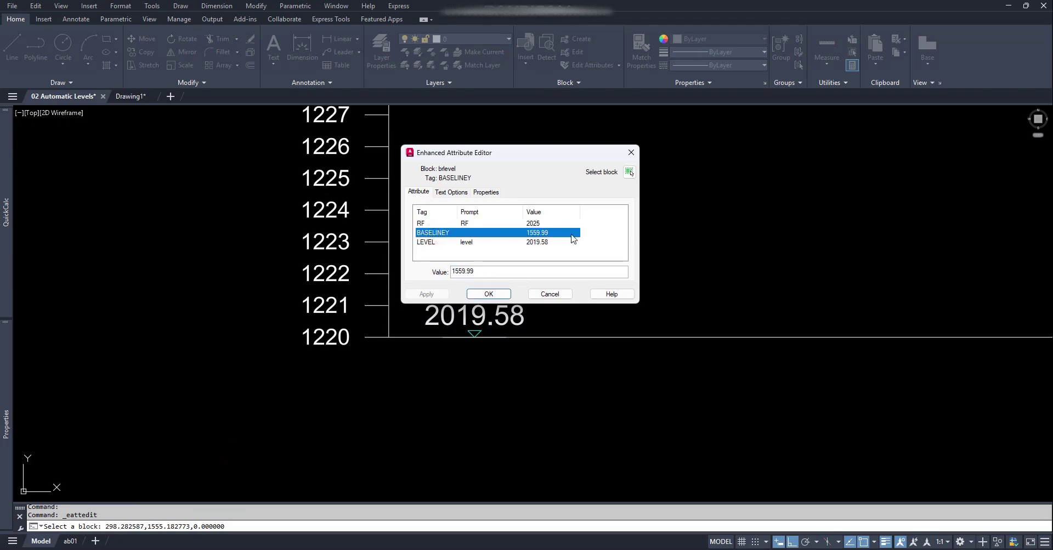
pyautogui.click(494, 272)
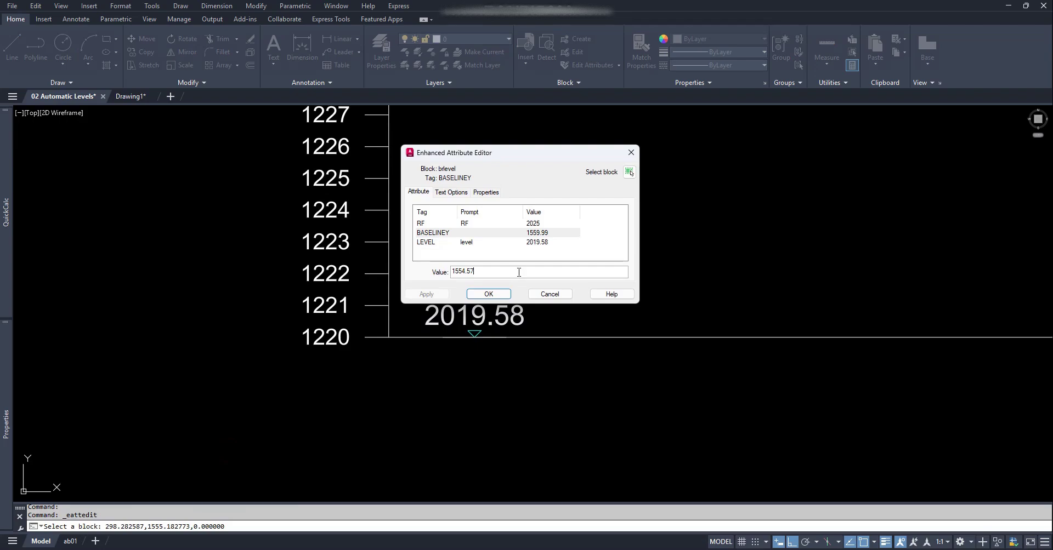
pyautogui.click(423, 224)
pyautogui.click(478, 272)
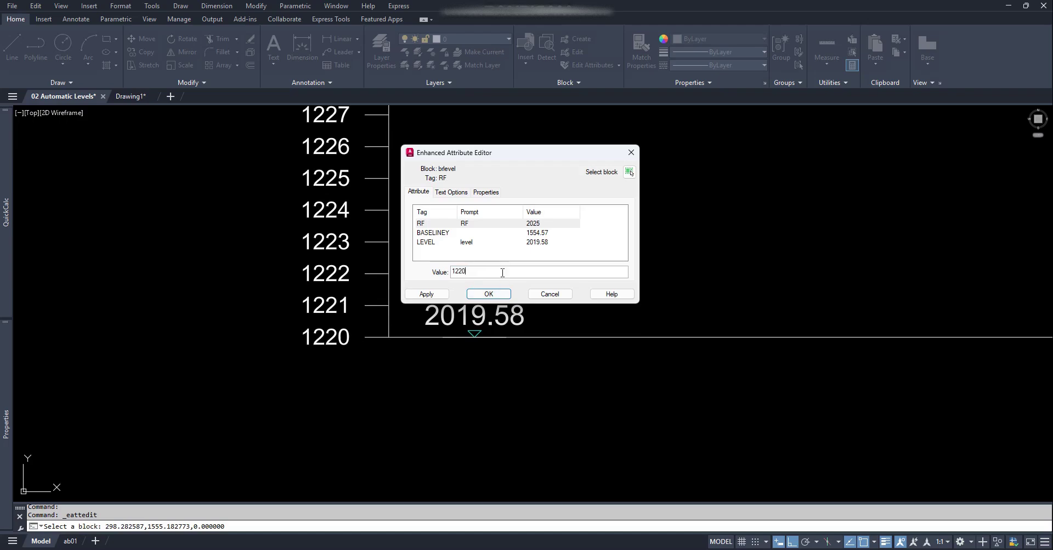
pyautogui.click(493, 297)
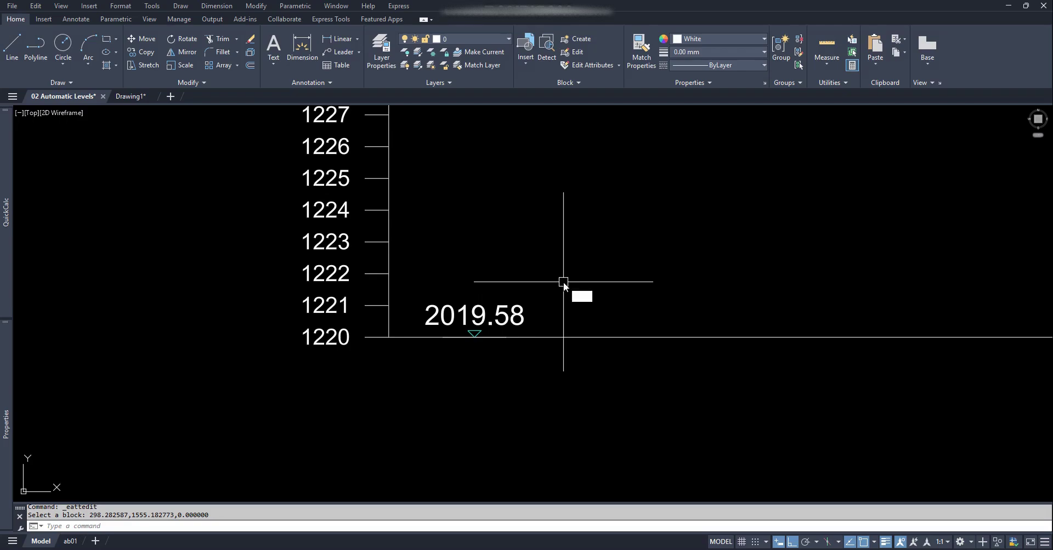
# Step: Regenerate so the marker reads 1220.00, then copy it with its insertion point as base point
pyautogui.write('re')
pyautogui.press('Return')
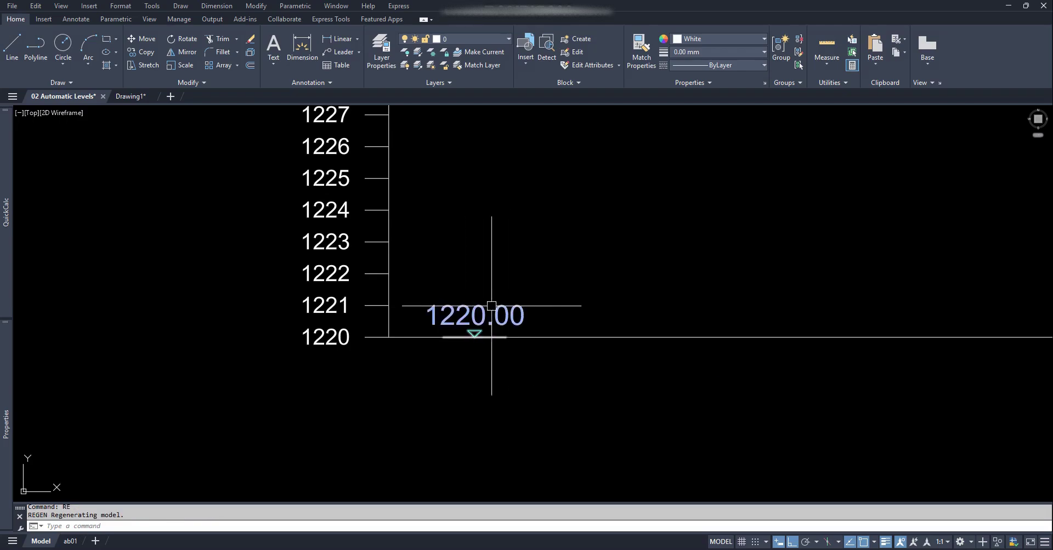
pyautogui.hotkey('ctrl', 'shift', 'c')
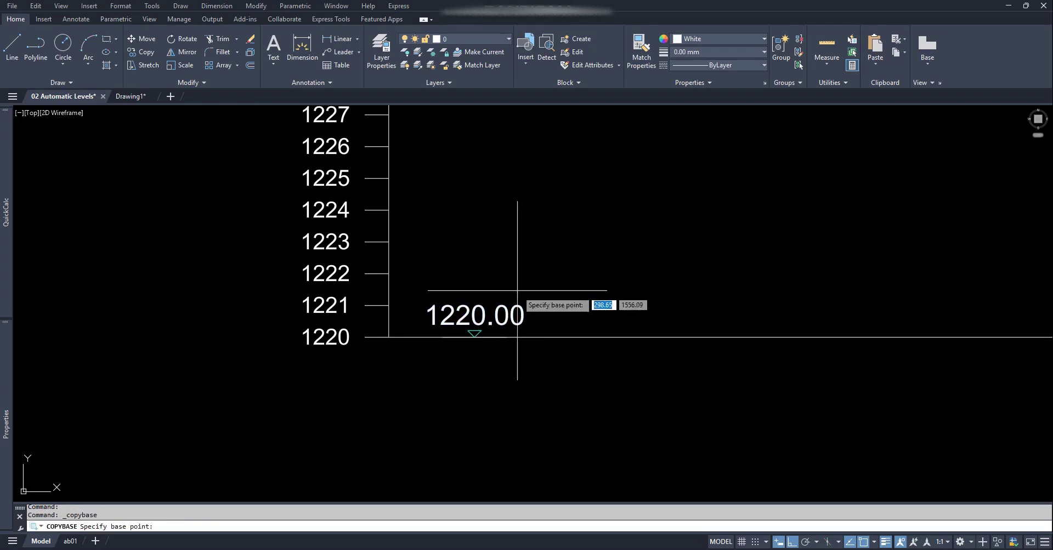
pyautogui.click(443, 337)
pyautogui.click(459, 310)
pyautogui.scroll(-2, 519, 232)
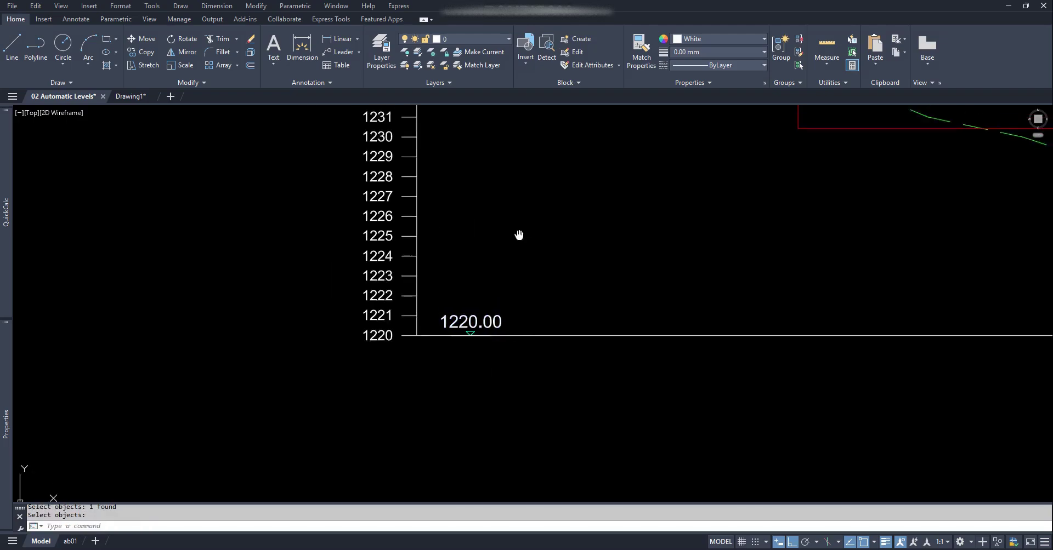
pyautogui.press('Return')
# Step: Paste marker copies onto the red steps at 1233.90 and 1230.43
pyautogui.hotkey('ctrl', 'v')
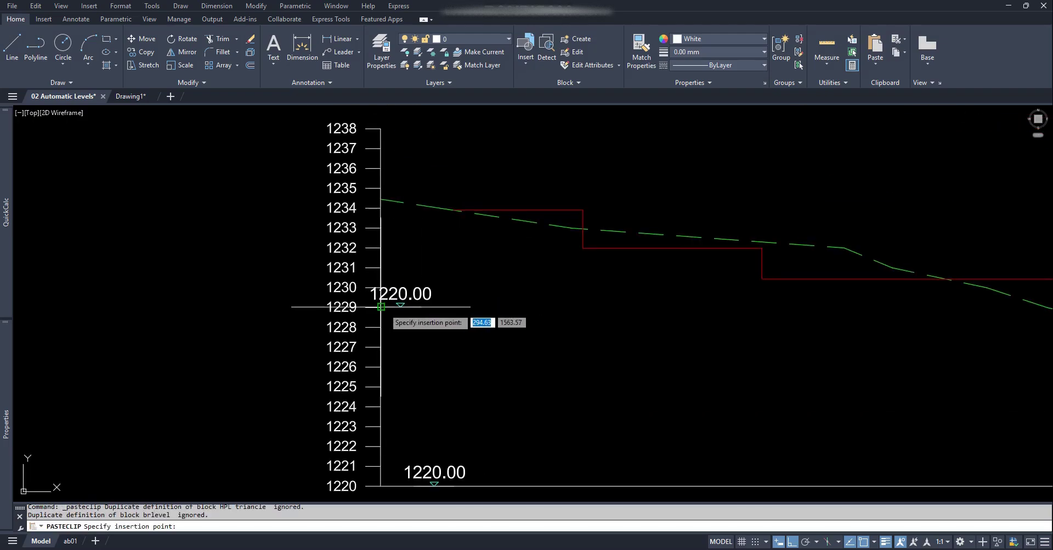
pyautogui.hotkey('ctrl', 'v')
pyautogui.click(524, 210)
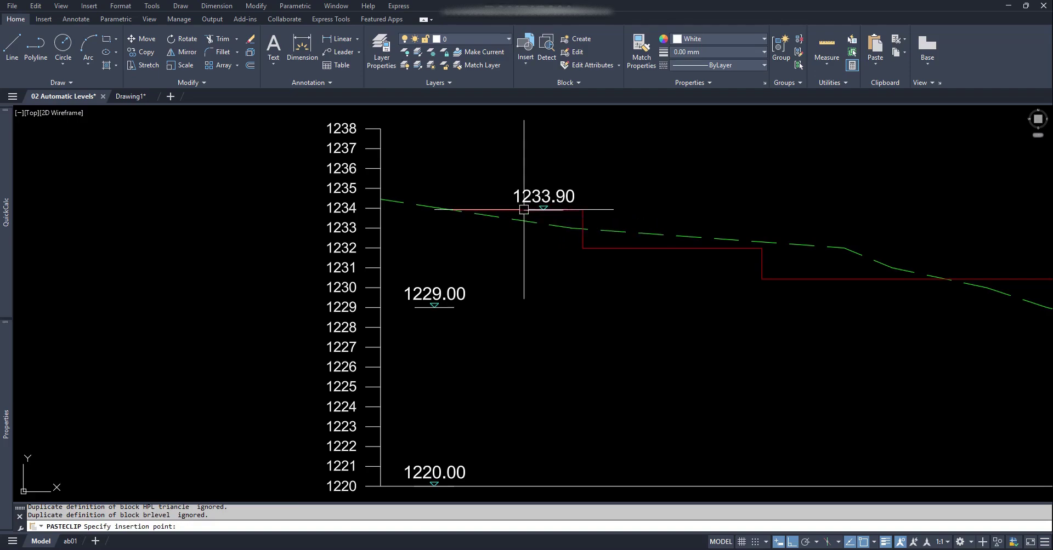
pyautogui.hotkey('ctrl', 'v')
pyautogui.click(825, 279)
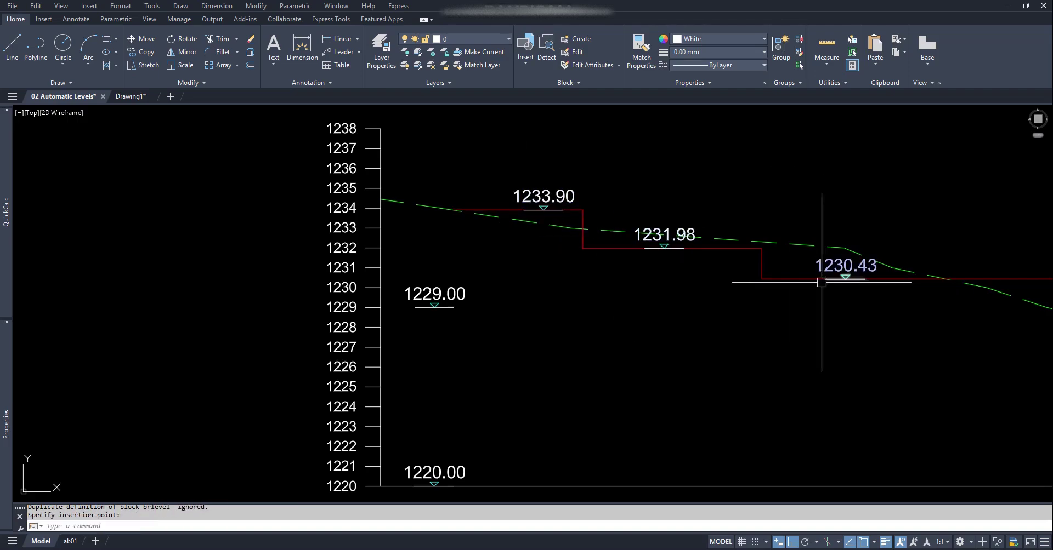
pyautogui.moveTo(893, 316); pyautogui.dragTo(749, 239, button='middle')
# Step: Place further marker copies at the 1226 level and the remaining red steps along the profile
pyautogui.hotkey('ctrl', 'v')
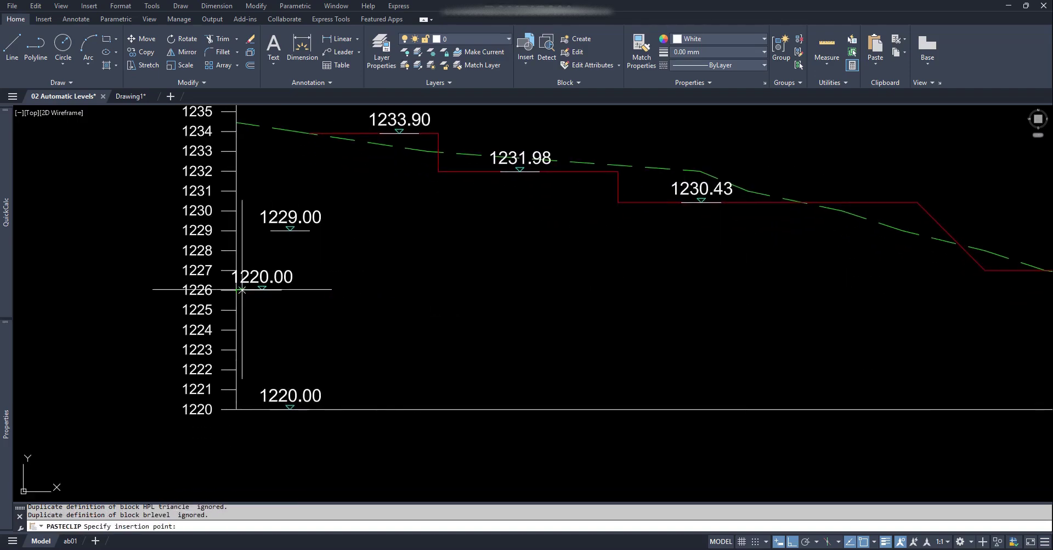
pyautogui.click(261, 291)
pyautogui.moveTo(826, 291); pyautogui.dragTo(587, 301, button='middle')
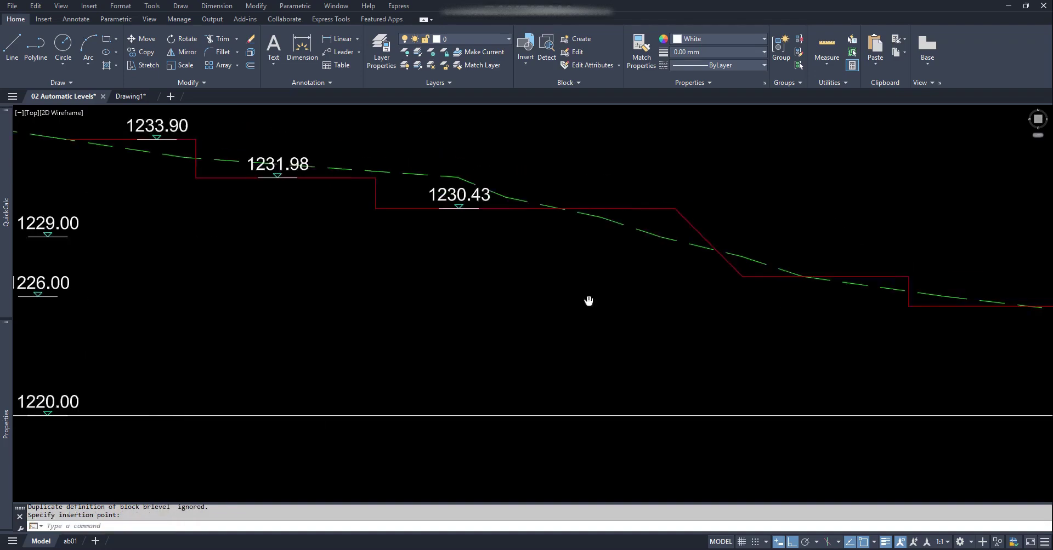
pyautogui.scroll(-5, 578, 294)
pyautogui.moveTo(842, 299); pyautogui.dragTo(817, 301, button='middle')
pyautogui.scroll(2, 755, 279)
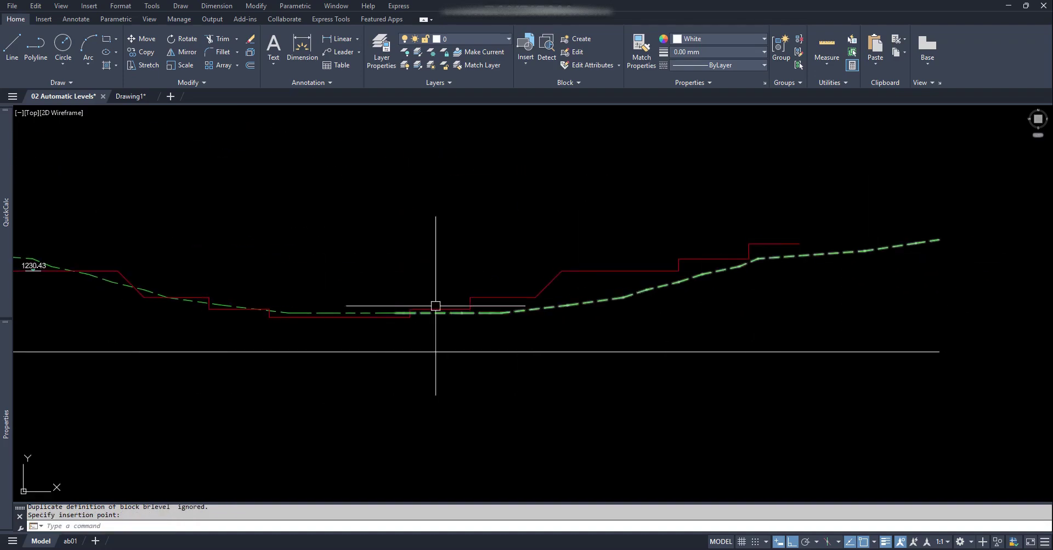
pyautogui.moveTo(168, 285); pyautogui.dragTo(383, 293, button='middle')
pyautogui.hotkey('ctrl', 'v')
pyautogui.click(333, 280)
pyautogui.hotkey('ctrl', 'v')
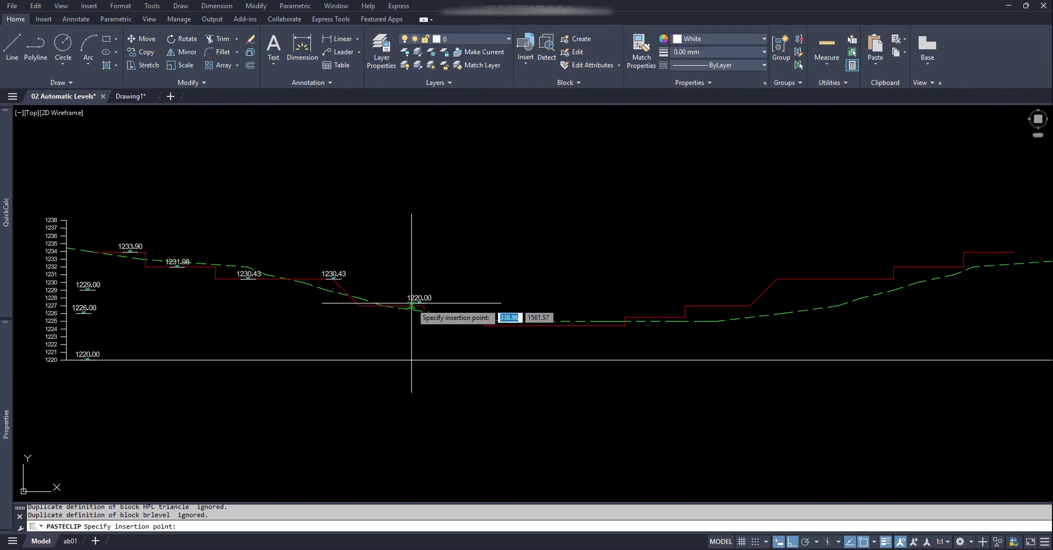
pyautogui.click(414, 305)
pyautogui.hotkey('ctrl', 'v')
pyautogui.scroll(3, 439, 307)
# Step: In Drawing1, explode the 1234 level block into its parts
pyautogui.click(501, 323)
pyautogui.hotkey('ctrl', 'Tab')
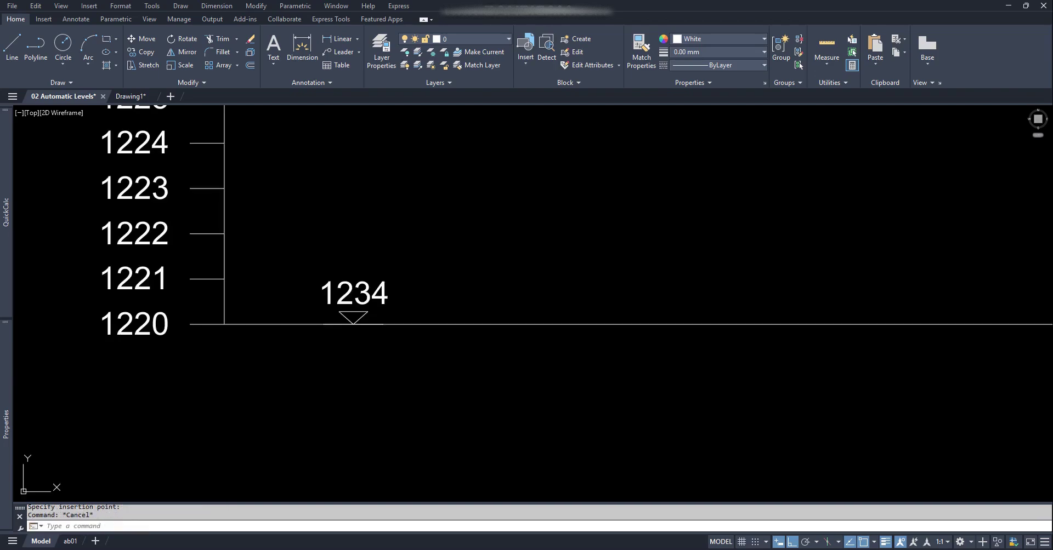
pyautogui.scroll(-4, 353, 341)
pyautogui.moveTo(418, 299); pyautogui.dragTo(409, 363, button='middle')
pyautogui.scroll(2, 410, 363)
pyautogui.click(406, 376)
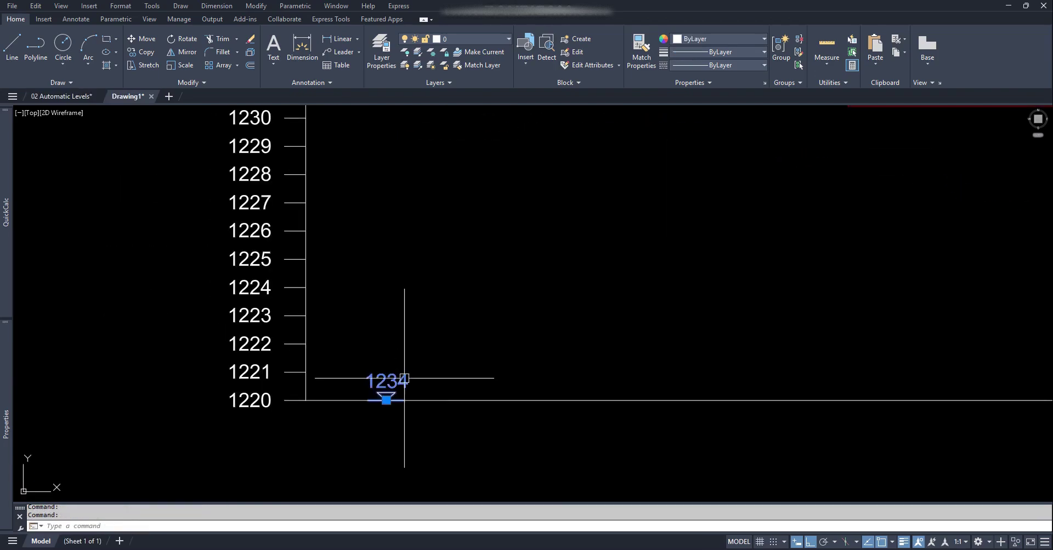
pyautogui.write('s')
pyautogui.press('Return')
pyautogui.scroll(2, 404, 388)
pyautogui.press('Escape')
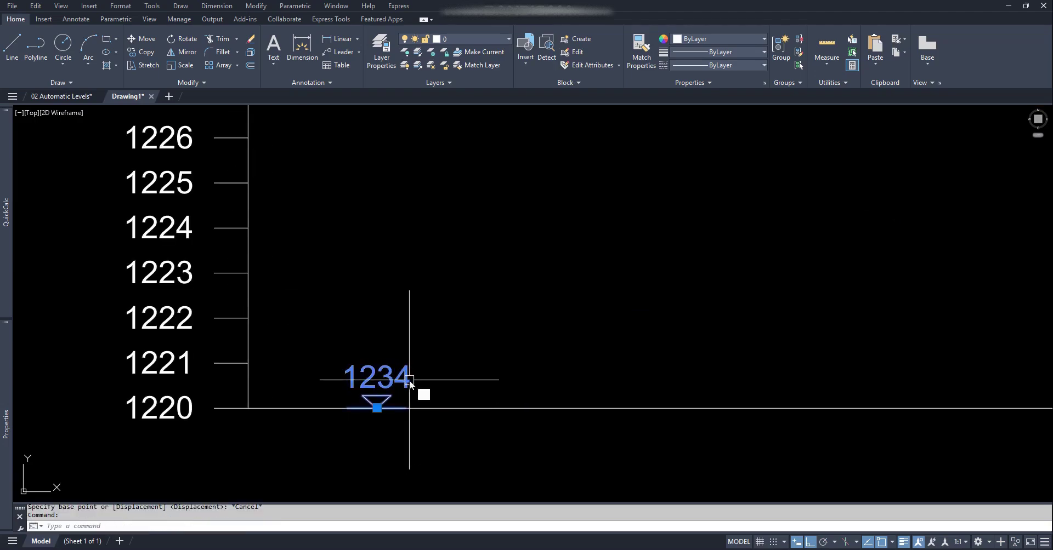
pyautogui.write('x')
pyautogui.press('Return')
pyautogui.write('e')
pyautogui.press('Return')
# Step: Erase the three level texts, leaving only the triangle marker
pyautogui.click(496, 394)
pyautogui.click(356, 317)
pyautogui.press('Return')
pyautogui.scroll(-2, 411, 313)
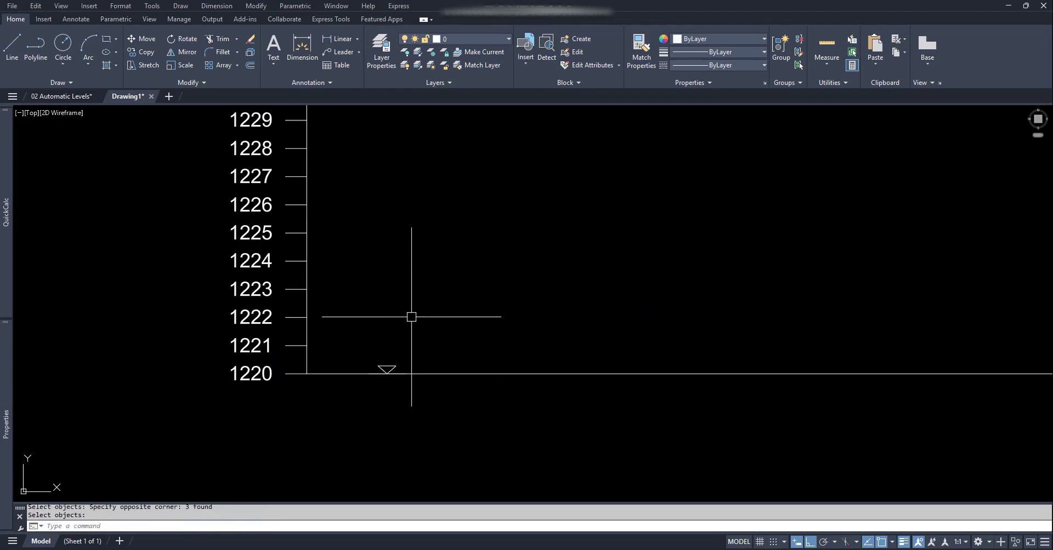
# Step: Move the triangle marker up to about level 1222.5
pyautogui.click(346, 360)
pyautogui.click(460, 422)
pyautogui.scroll(-5, 499, 430)
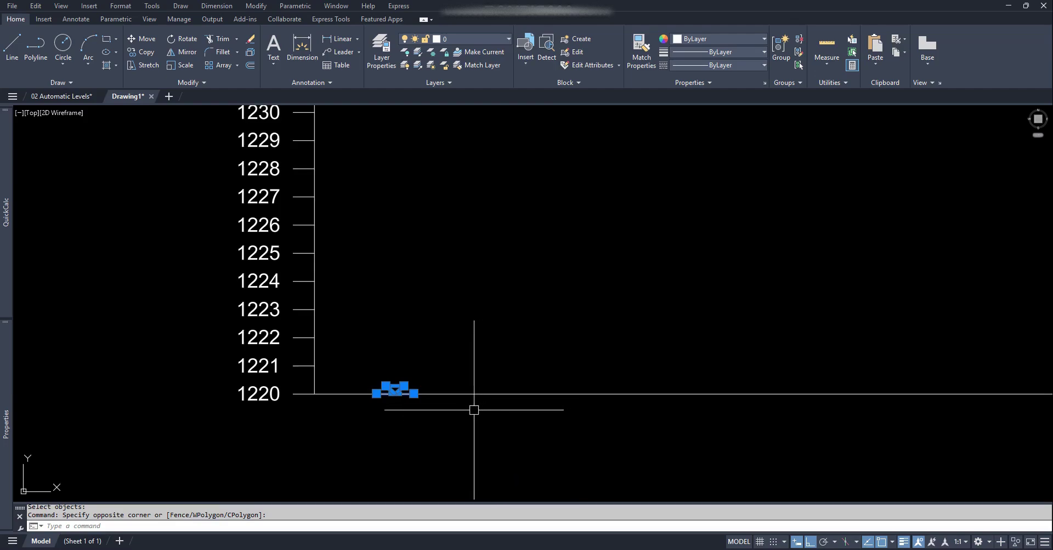
pyautogui.moveTo(700, 394); pyautogui.dragTo(643, 393, button='middle')
pyautogui.scroll(-1, 500, 387)
pyautogui.scroll(4, 500, 387)
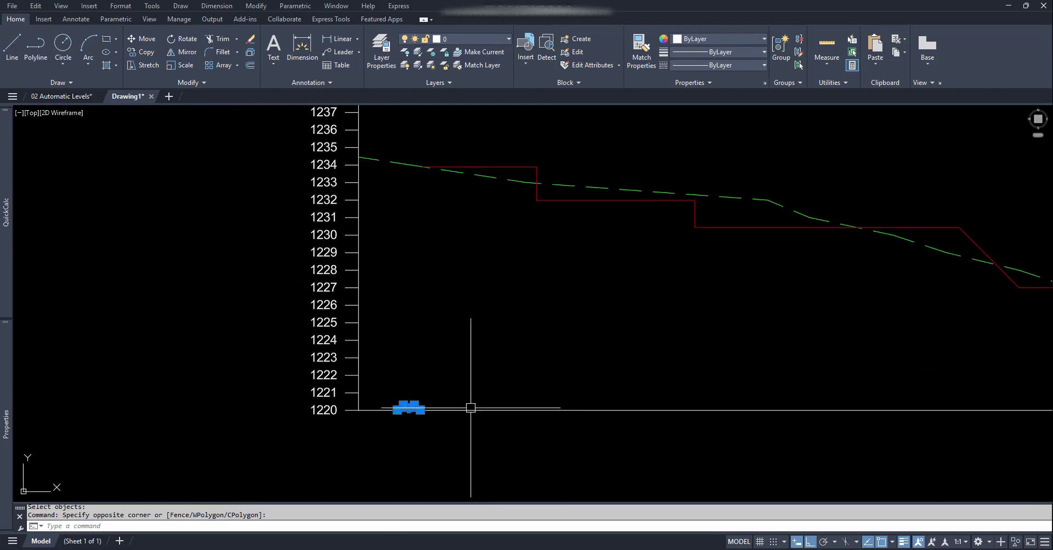
pyautogui.write('m')
pyautogui.press('Return')
pyautogui.click(409, 410)
pyautogui.click(486, 365)
pyautogui.press('Escape')
pyautogui.scroll(3, 439, 383)
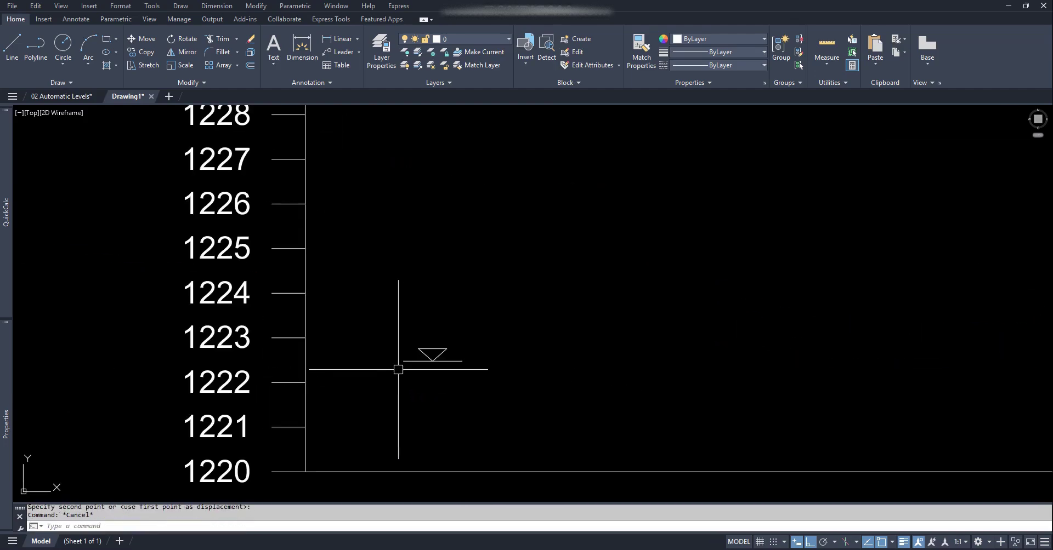
pyautogui.scroll(-1, 399, 369)
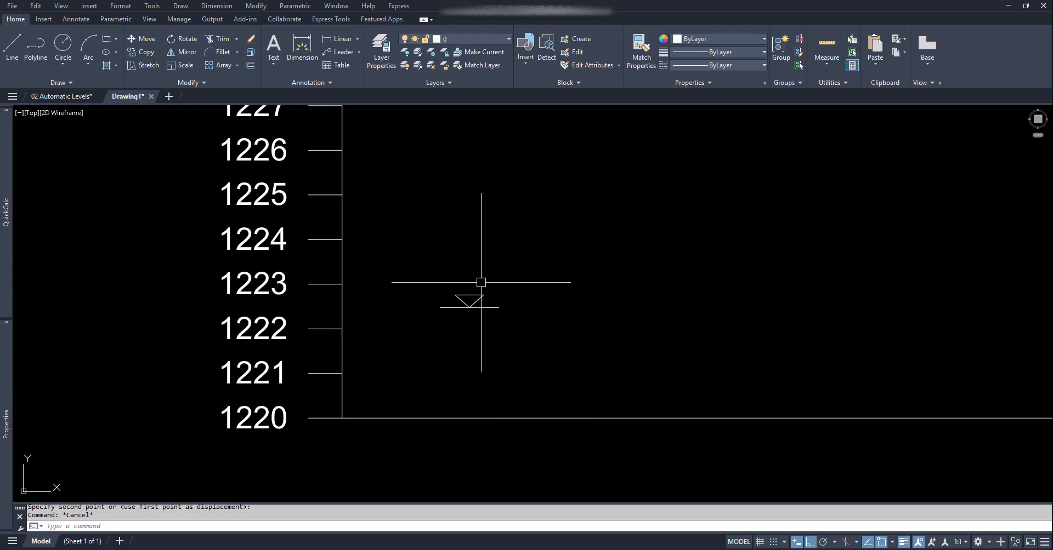
pyautogui.moveTo(482, 269); pyautogui.dragTo(472, 322, button='middle')
# Step: Define an invisible attribute tagged datum, default 1220, with Middle center justification
pyautogui.write('a')
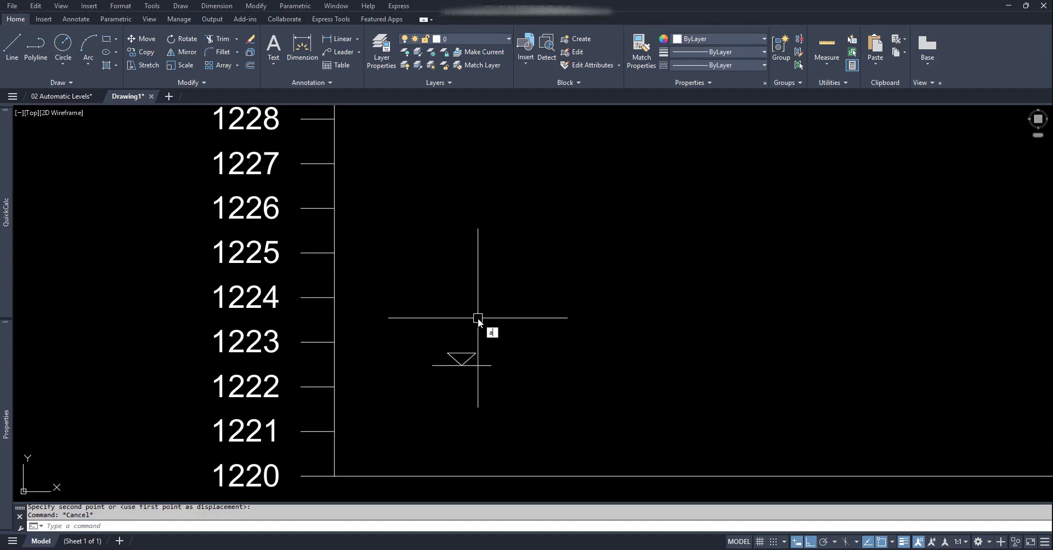
pyautogui.press('Return')
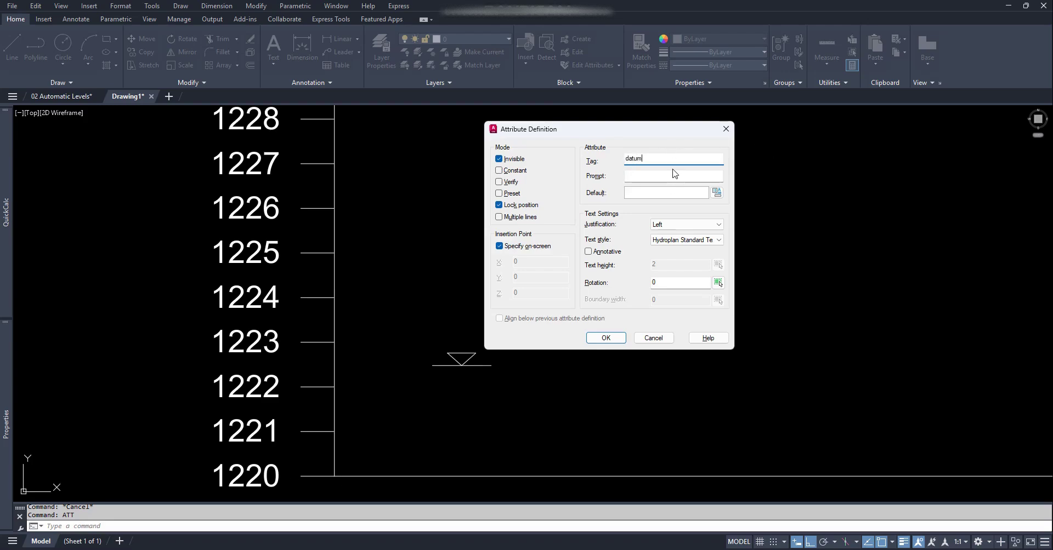
pyautogui.click(650, 193)
pyautogui.write('1220')
pyautogui.click(711, 225)
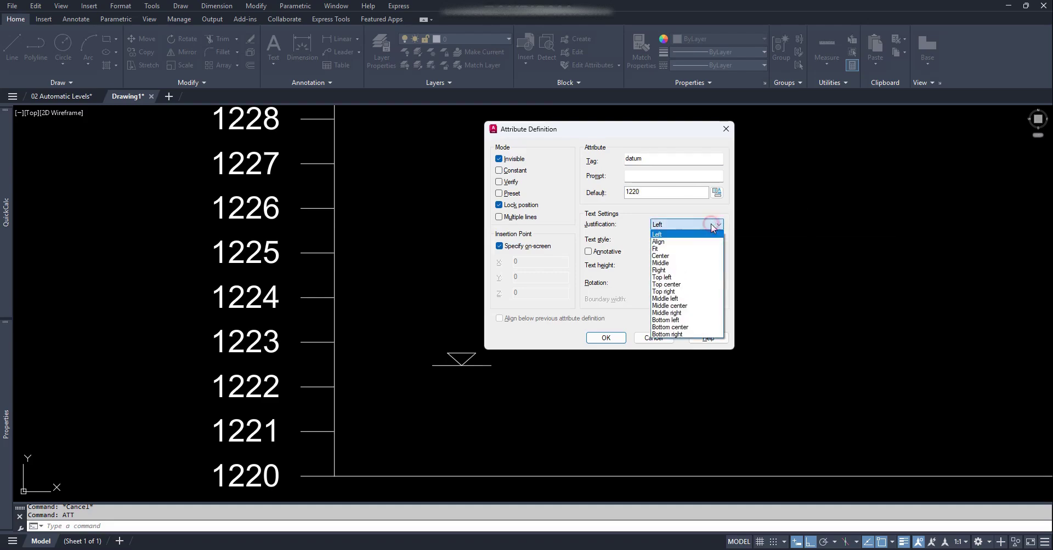
pyautogui.click(681, 306)
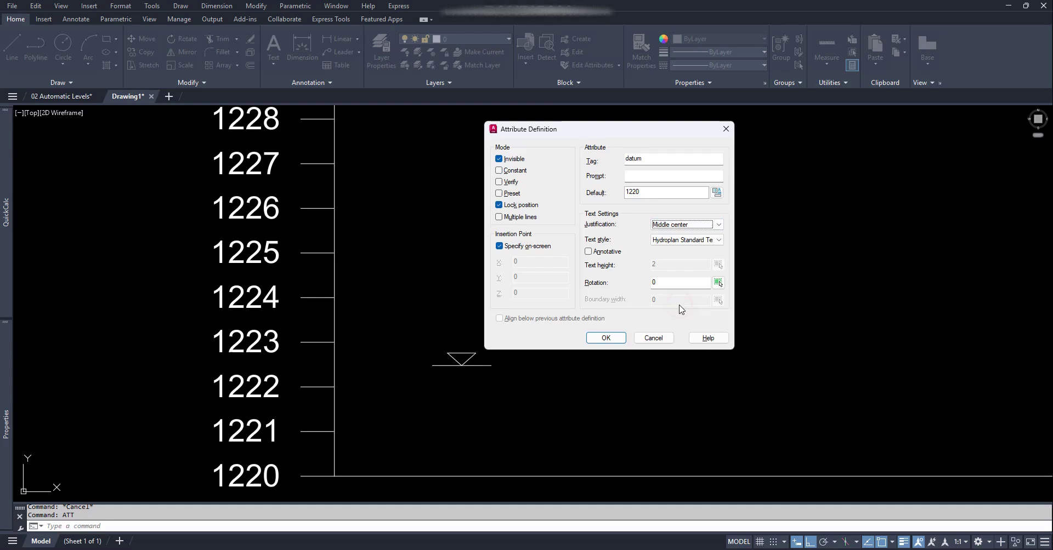
pyautogui.click(606, 338)
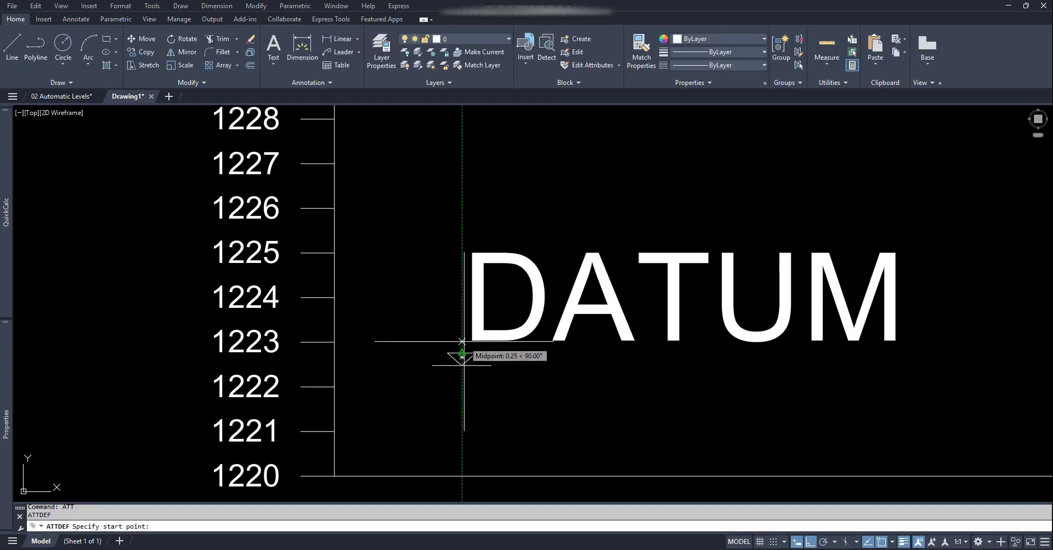
# Step: Place DATUM just above the triangle and set its text height to 0.25
pyautogui.click(462, 342)
pyautogui.click(470, 352)
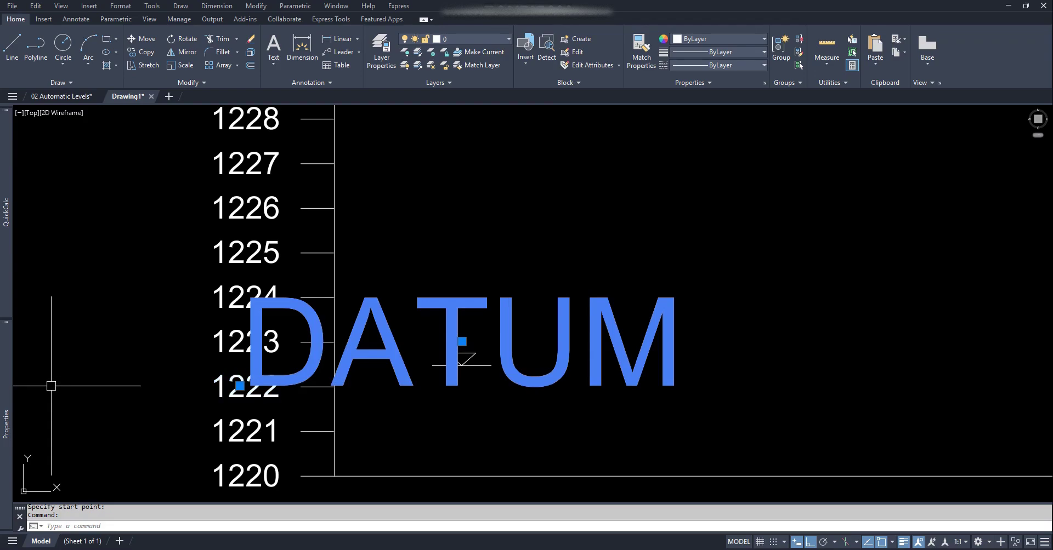
pyautogui.moveTo(6, 373)
pyautogui.click(187, 329)
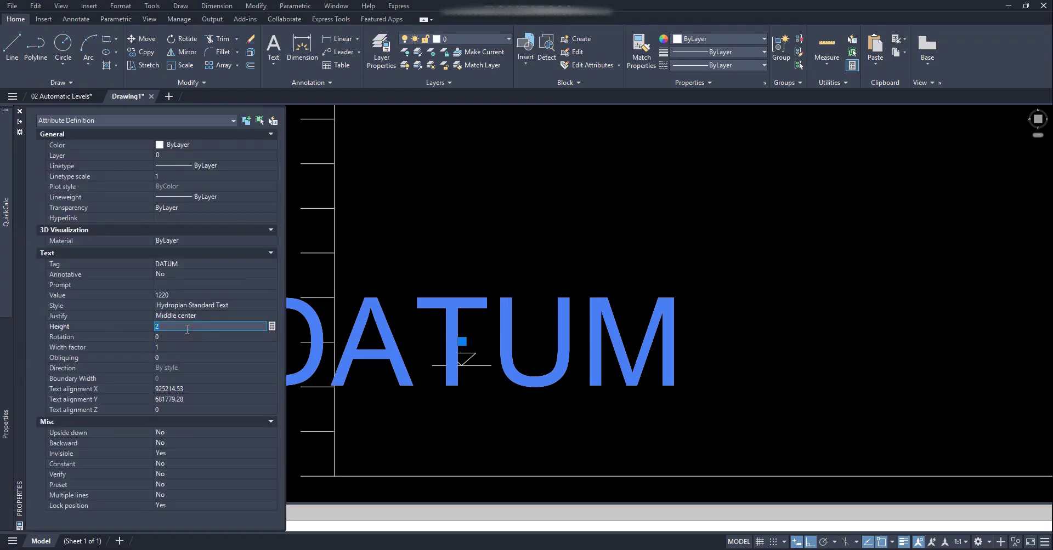
pyautogui.press('Return')
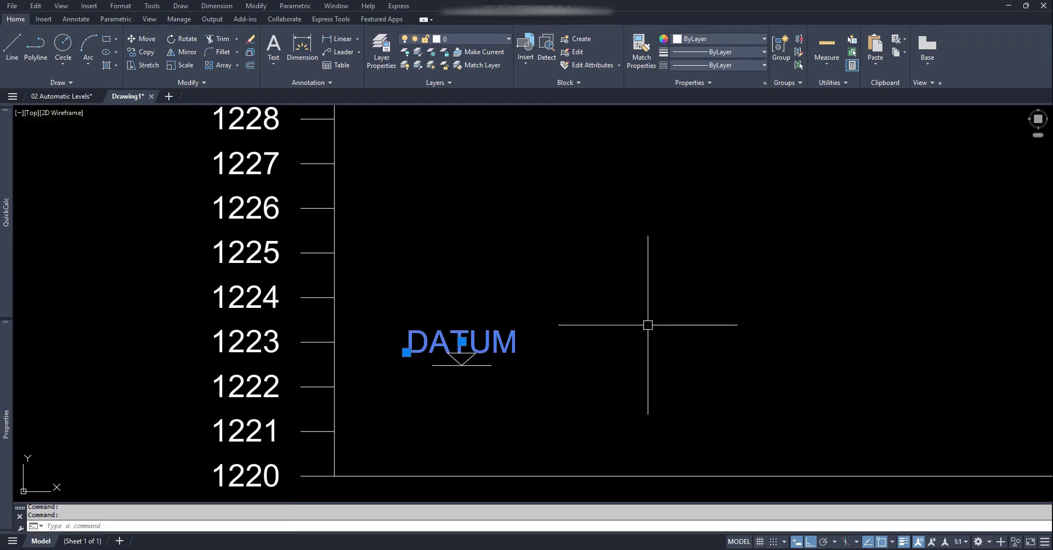
pyautogui.moveTo(6, 373)
pyautogui.click(190, 329)
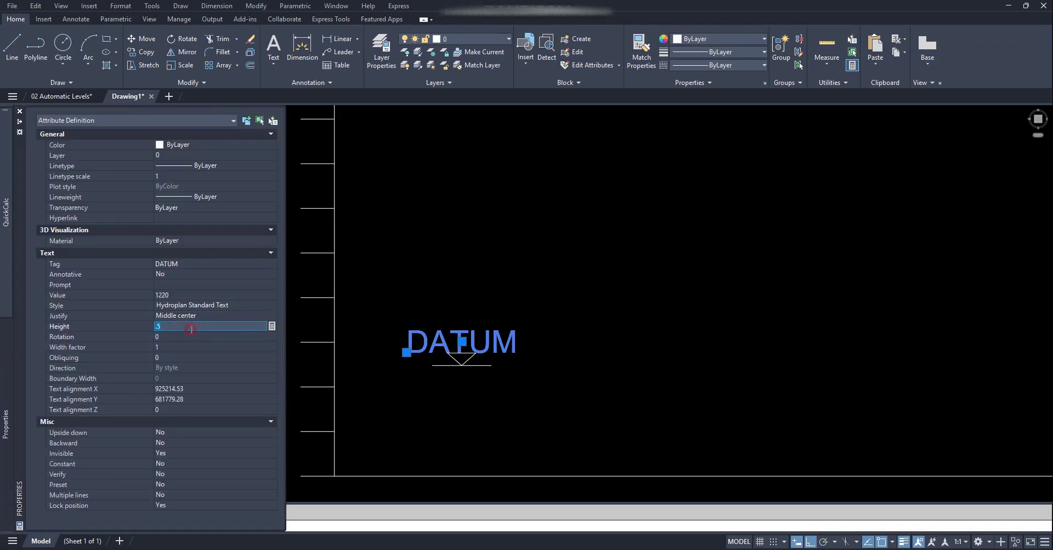
pyautogui.write('0.25')
pyautogui.click(203, 336)
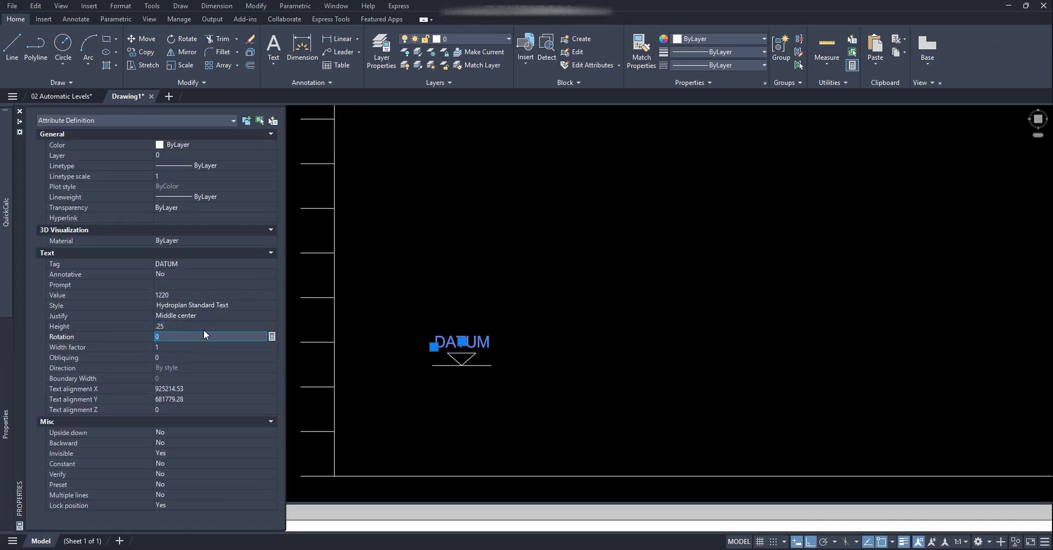
pyautogui.press('Escape')
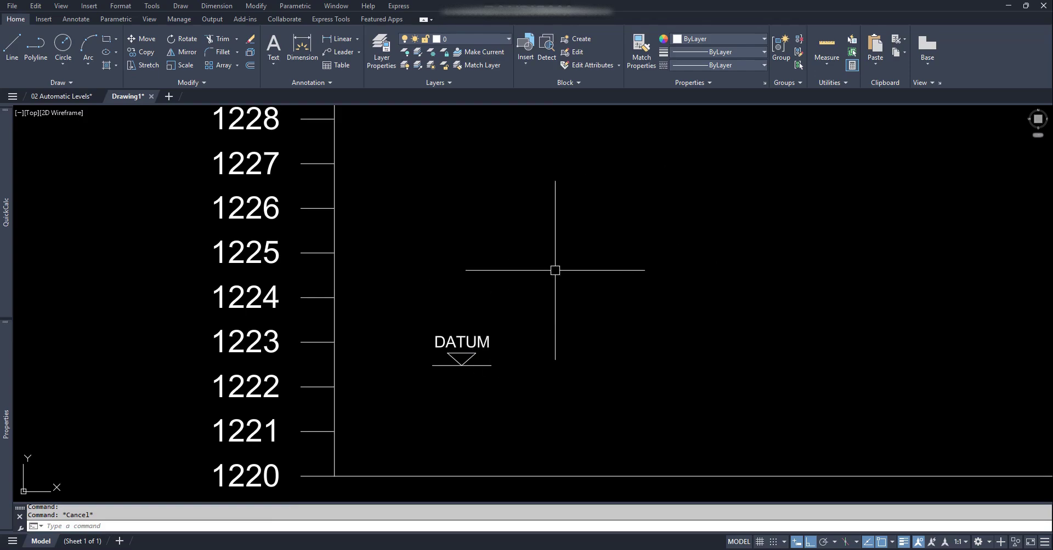
# Step: Define an invisible attribute tagged datumLY, default 1234, with Middle center justification
pyautogui.write('att')
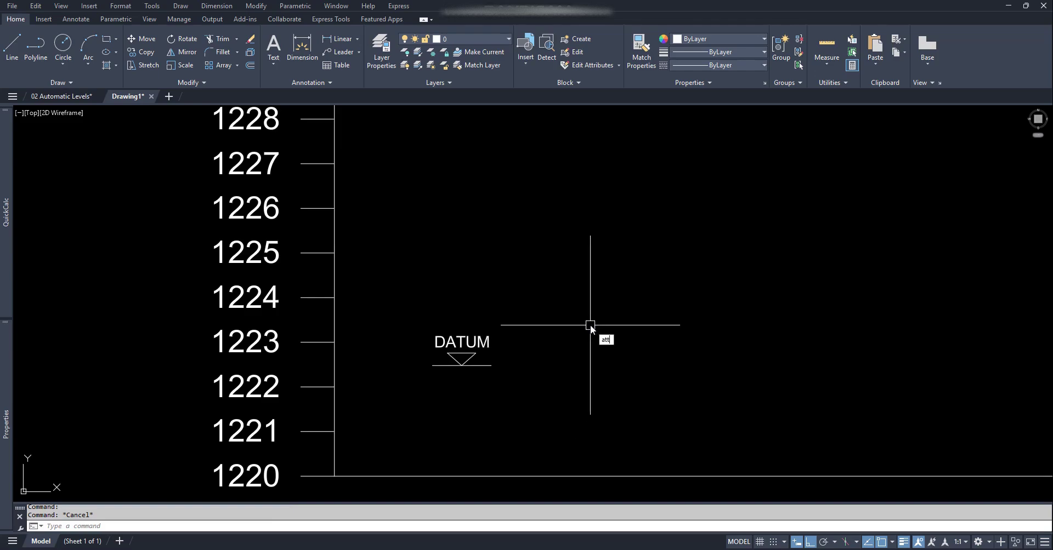
pyautogui.press('Return')
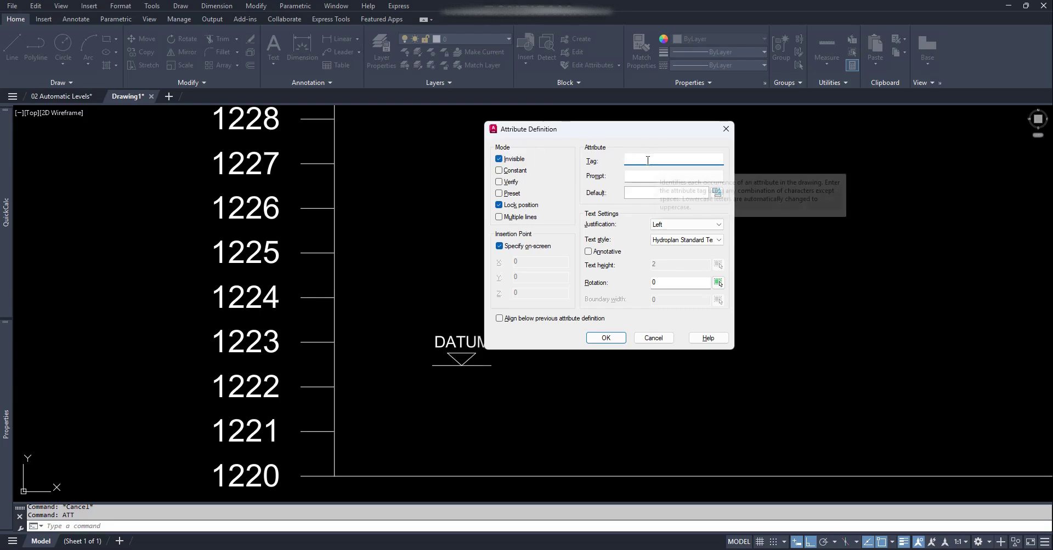
pyautogui.moveTo(632, 133); pyautogui.dragTo(704, 140)
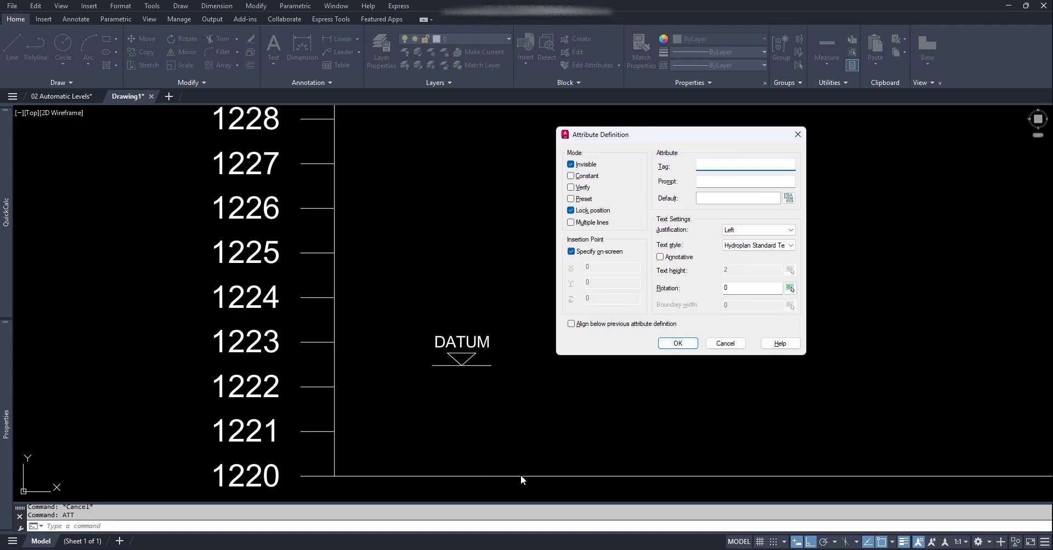
pyautogui.click(723, 164)
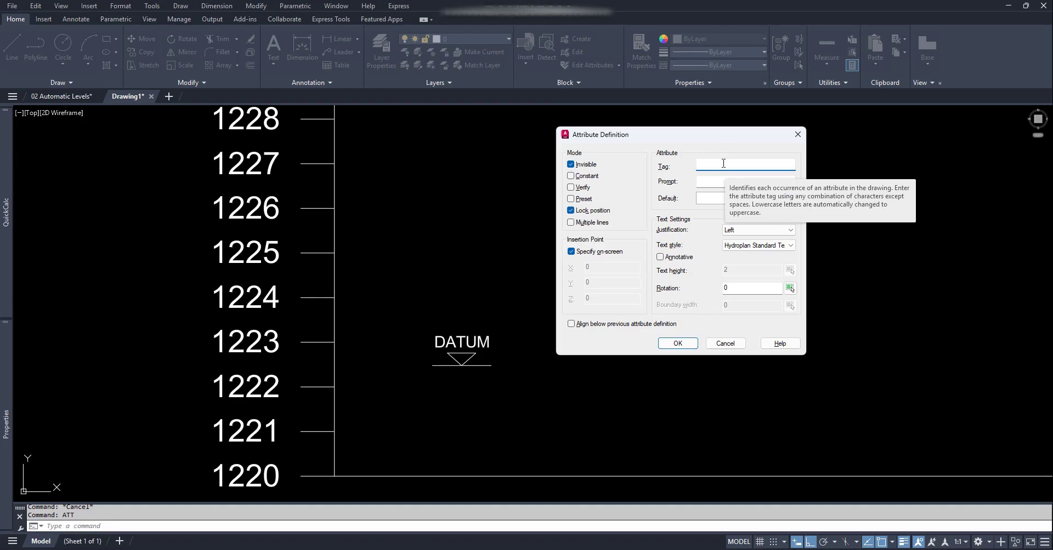
pyautogui.write('daa')
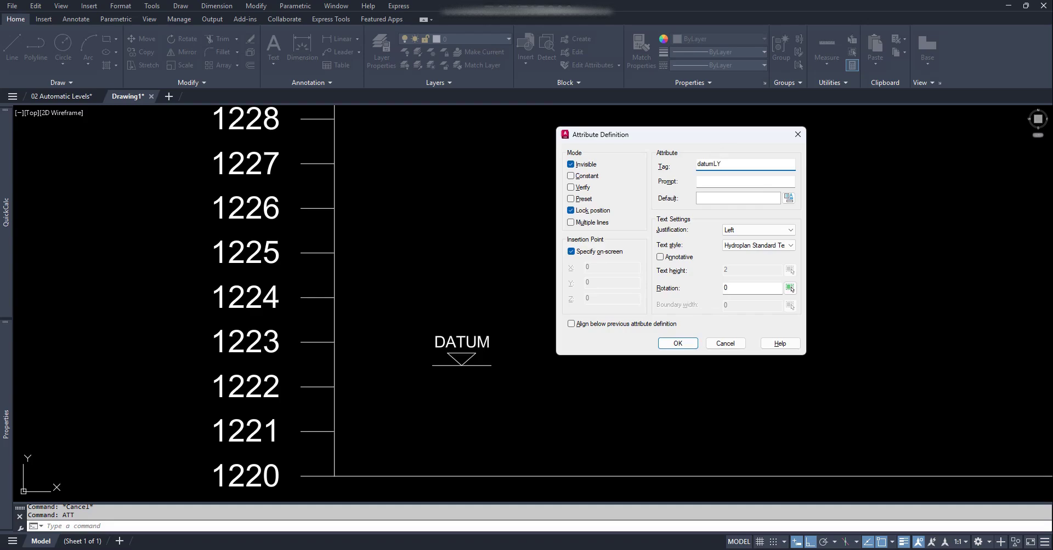
pyautogui.click(734, 200)
pyautogui.write('1234')
pyautogui.click(776, 230)
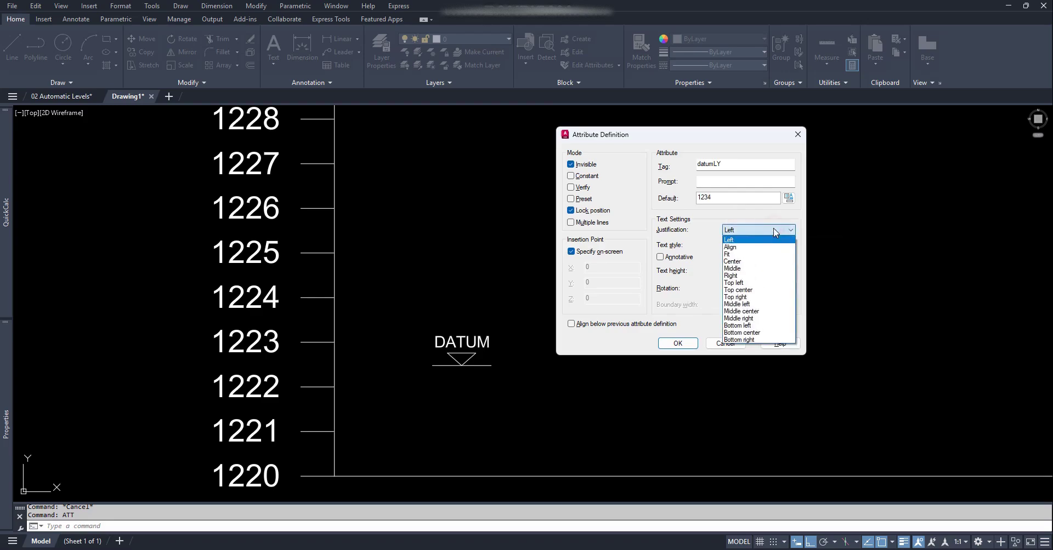
pyautogui.click(753, 312)
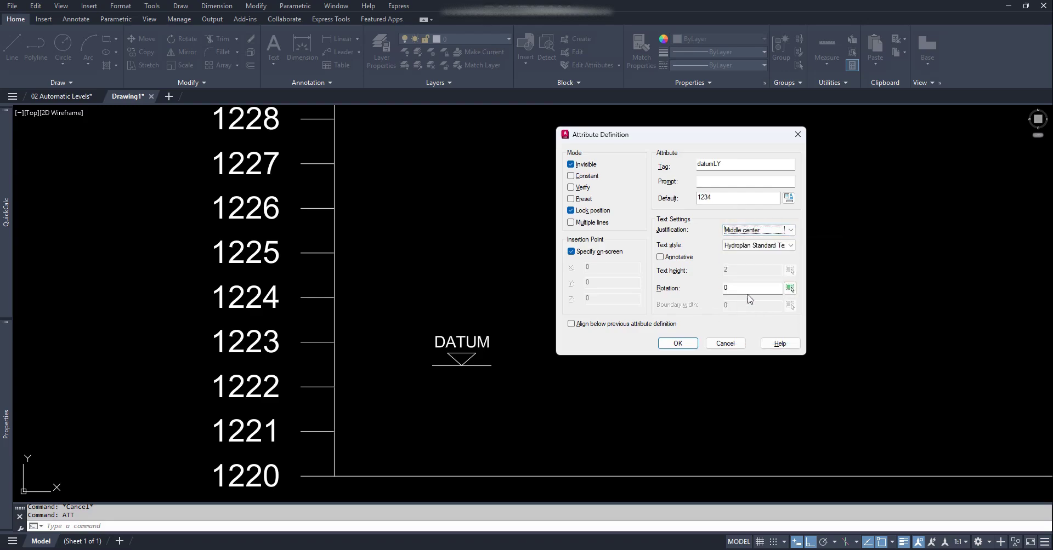
pyautogui.click(679, 343)
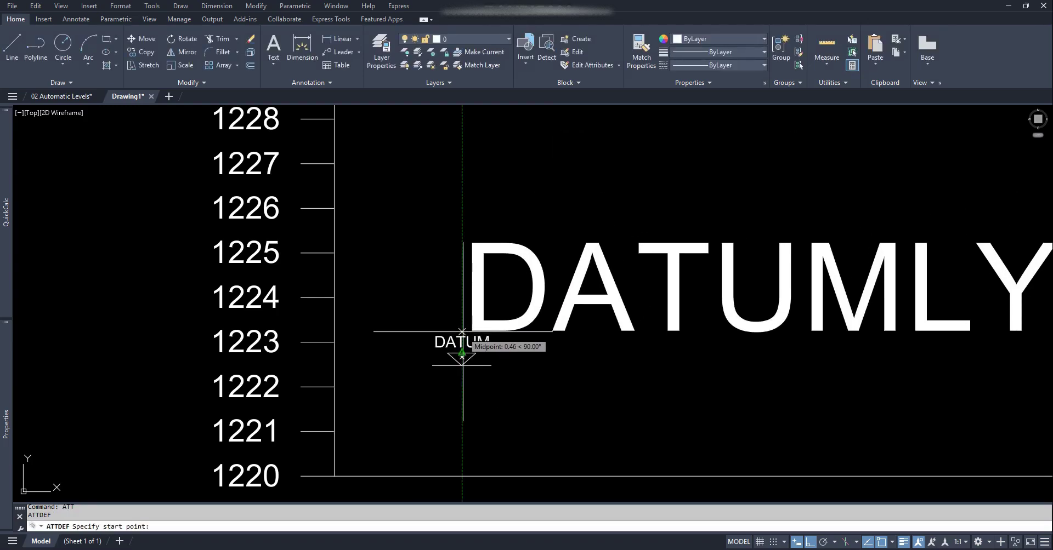
# Step: Place DATUMLY on the marker and reduce its text height to 0.25
pyautogui.click(464, 330)
pyautogui.click(493, 305)
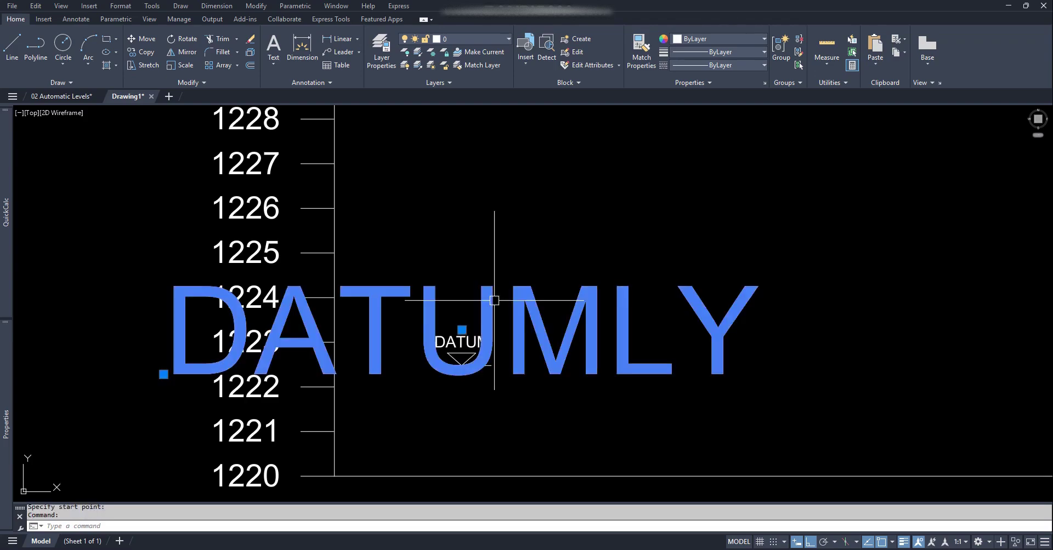
pyautogui.moveTo(7, 394)
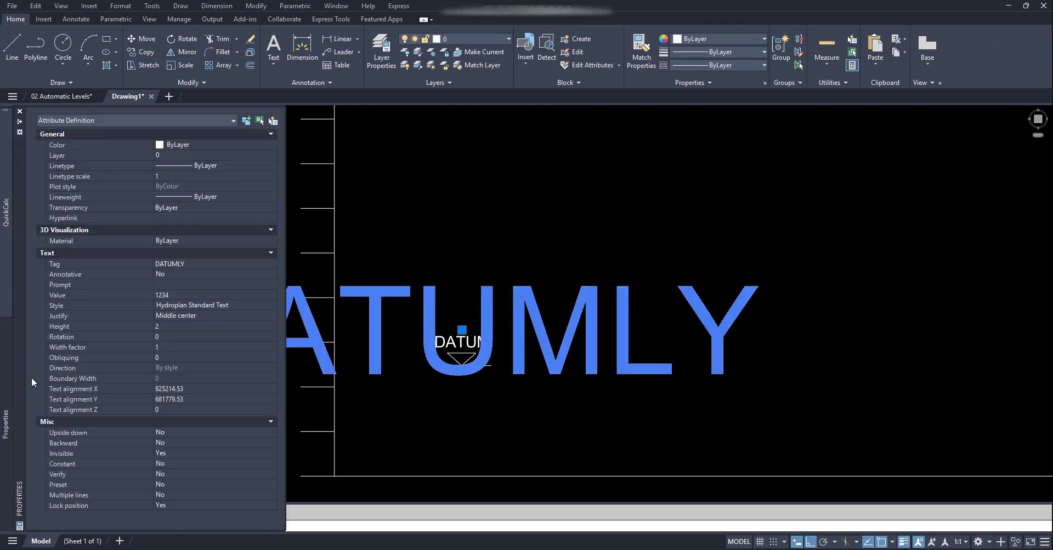
pyautogui.click(175, 325)
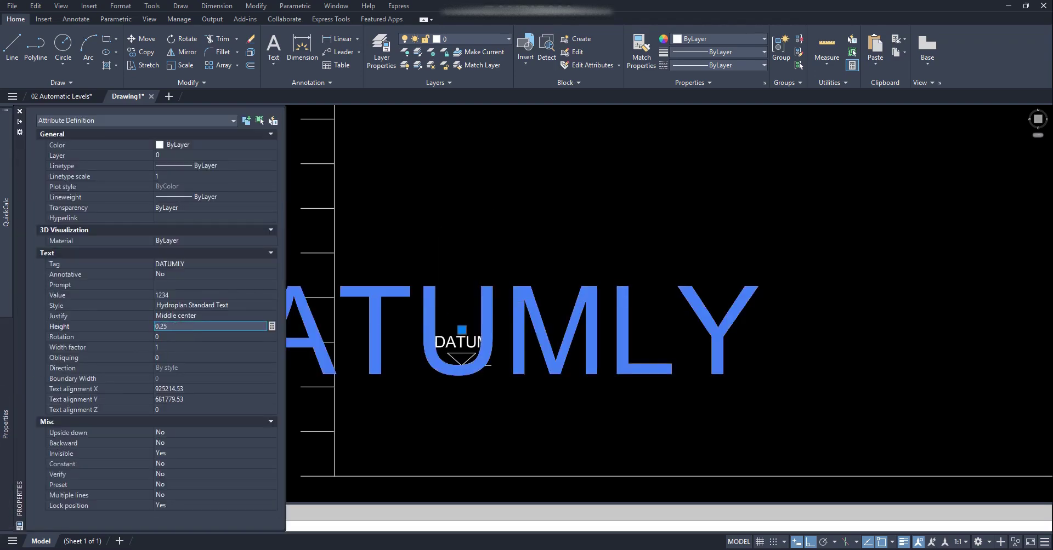
pyautogui.write('0.25')
pyautogui.press('Return')
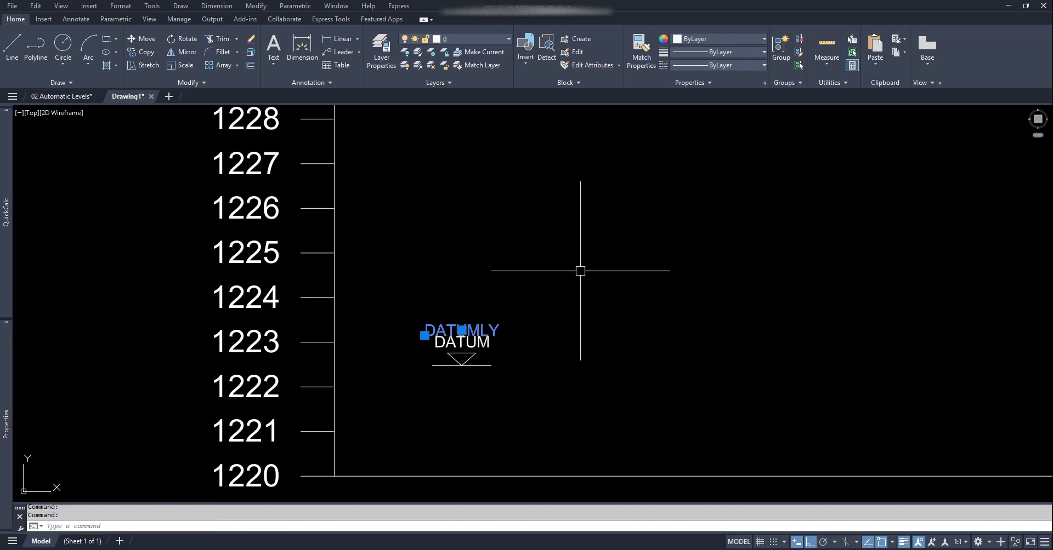
pyautogui.press('Escape')
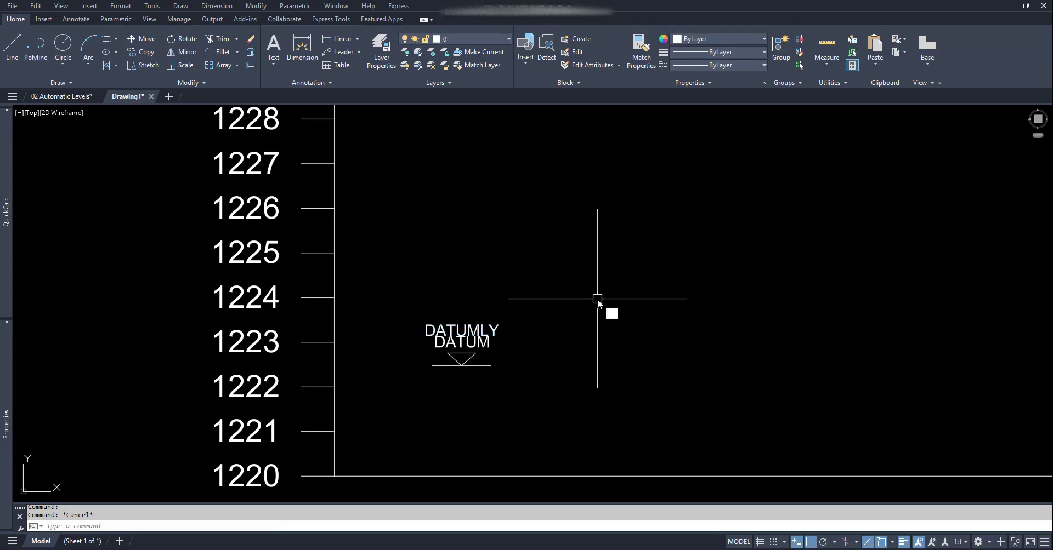
# Step: Define a visible attribute tagged level, default 1234, with Middle center justification
pyautogui.write('att')
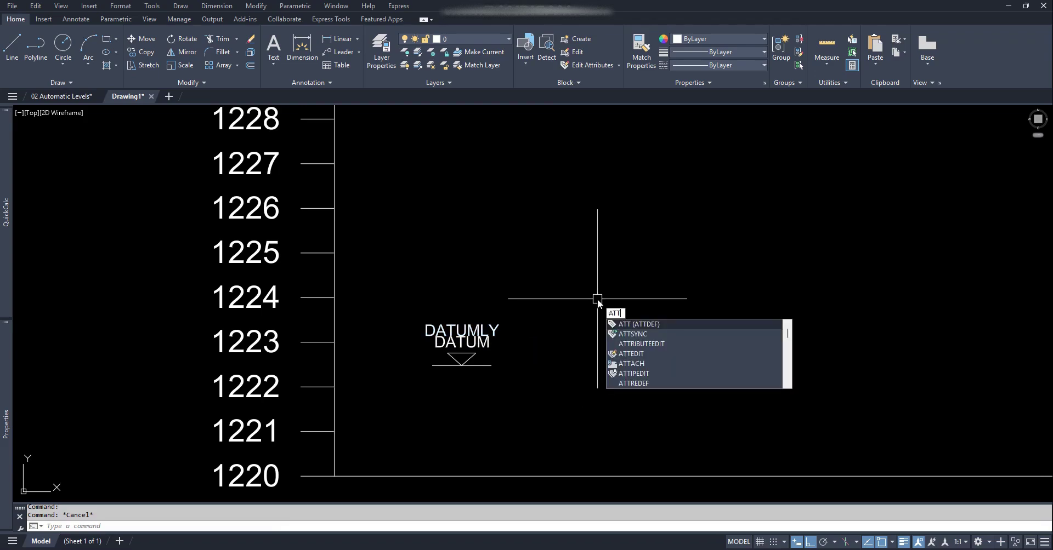
pyautogui.press('Return')
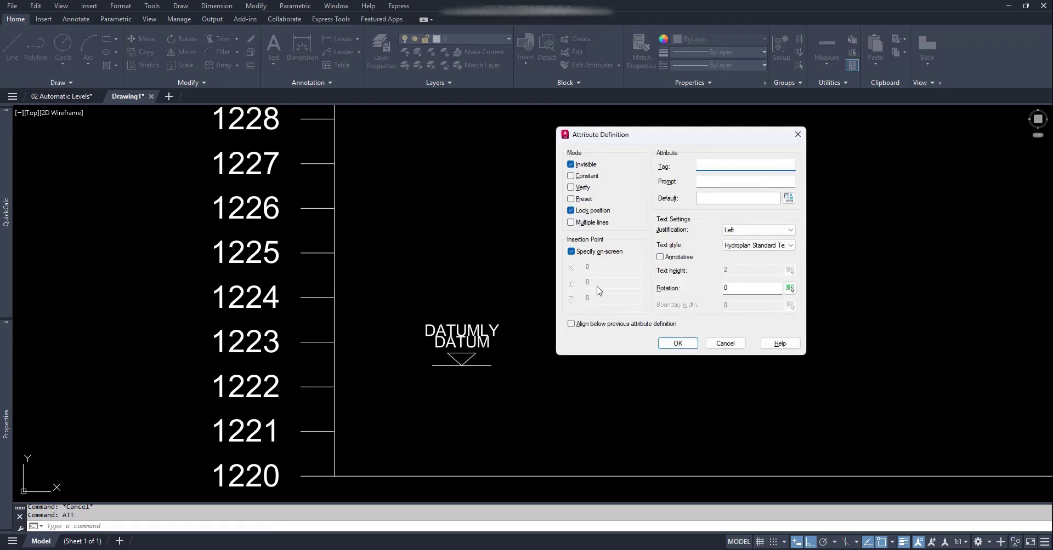
pyautogui.click(570, 164)
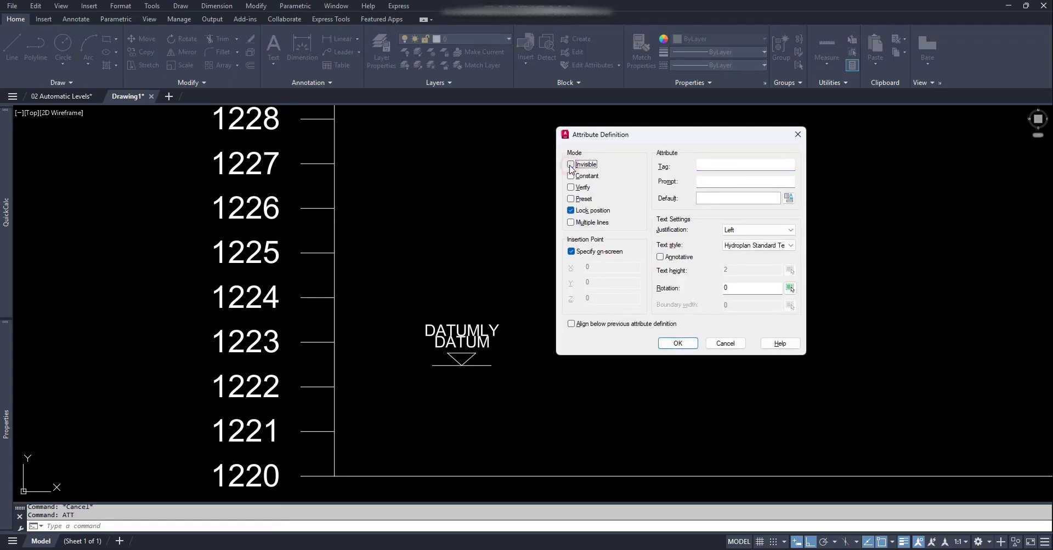
pyautogui.click(722, 165)
pyautogui.click(745, 197)
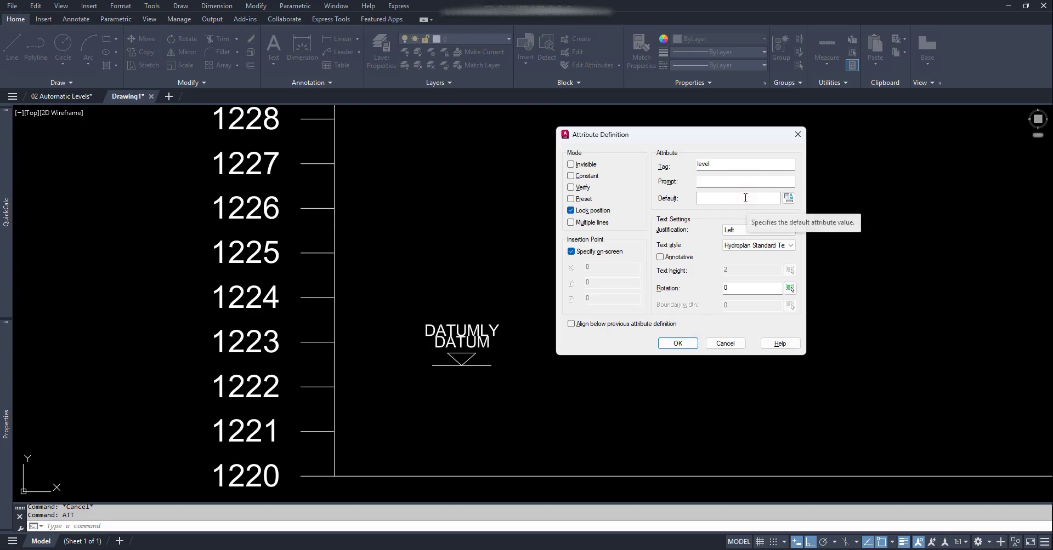
pyautogui.write('1234')
pyautogui.click(778, 235)
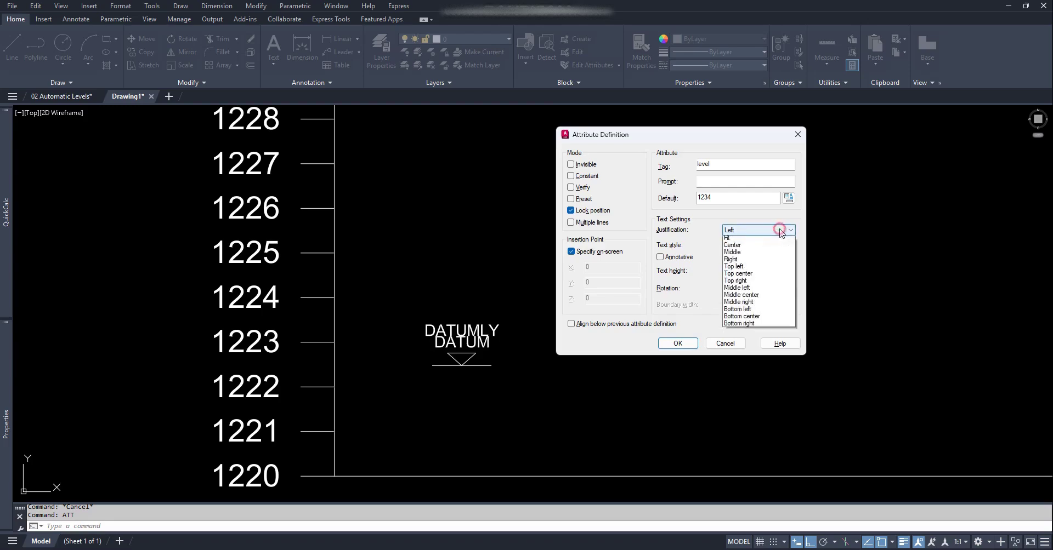
pyautogui.click(762, 309)
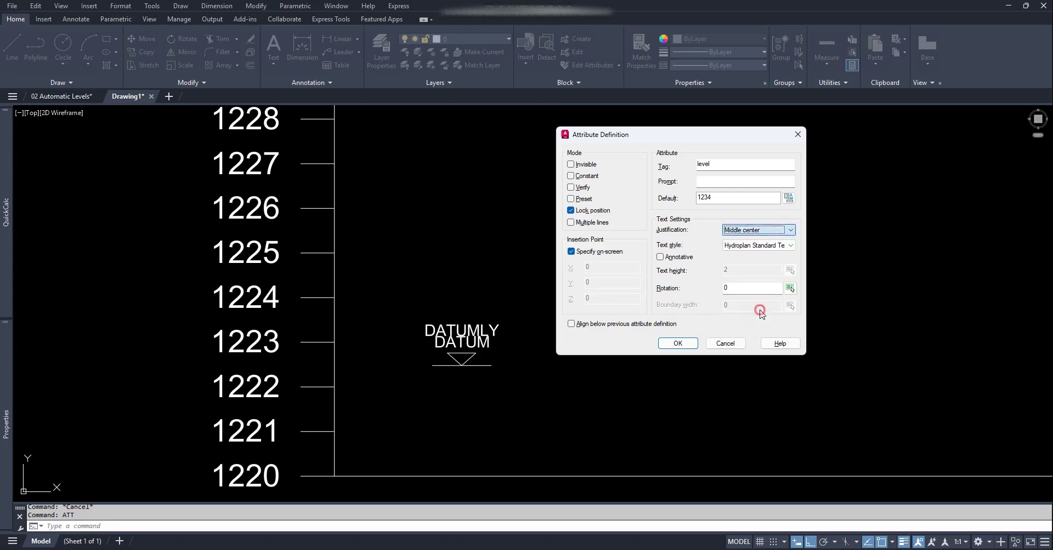
pyautogui.click(678, 343)
pyautogui.scroll(6, 463, 357)
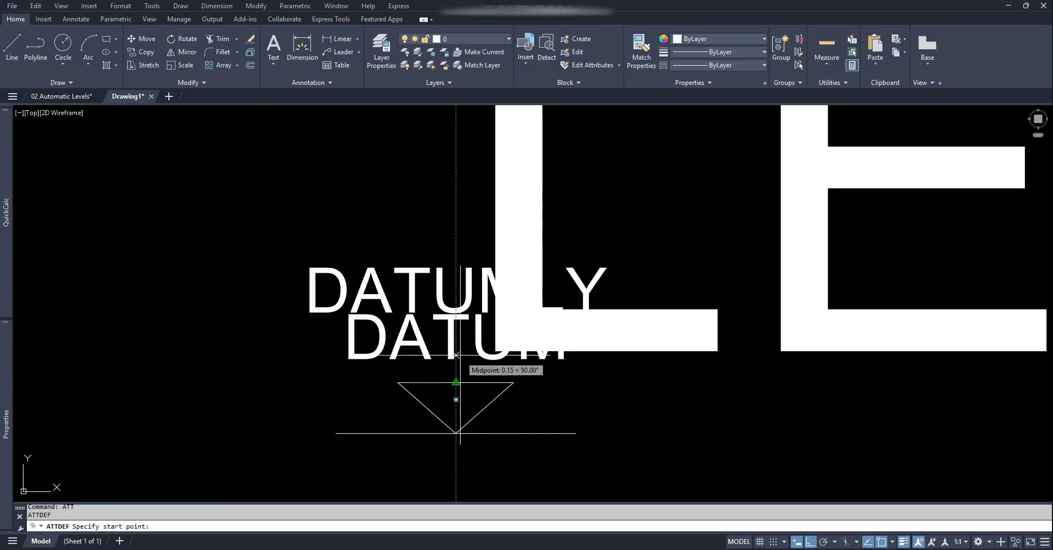
# Step: Place LEVEL over the datum symbol and set its text height to 0.25
pyautogui.click(460, 339)
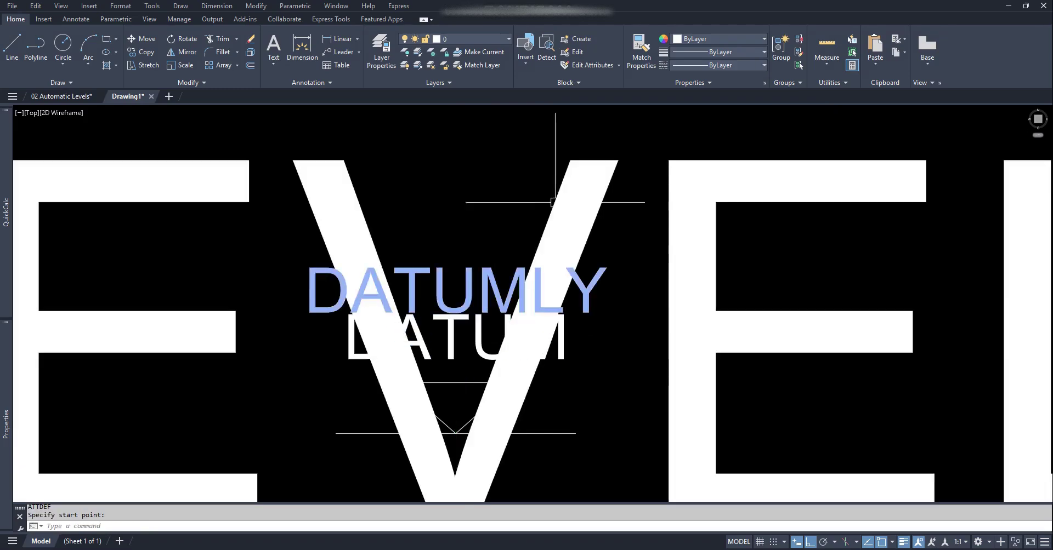
pyautogui.click(564, 170)
pyautogui.moveTo(6, 387)
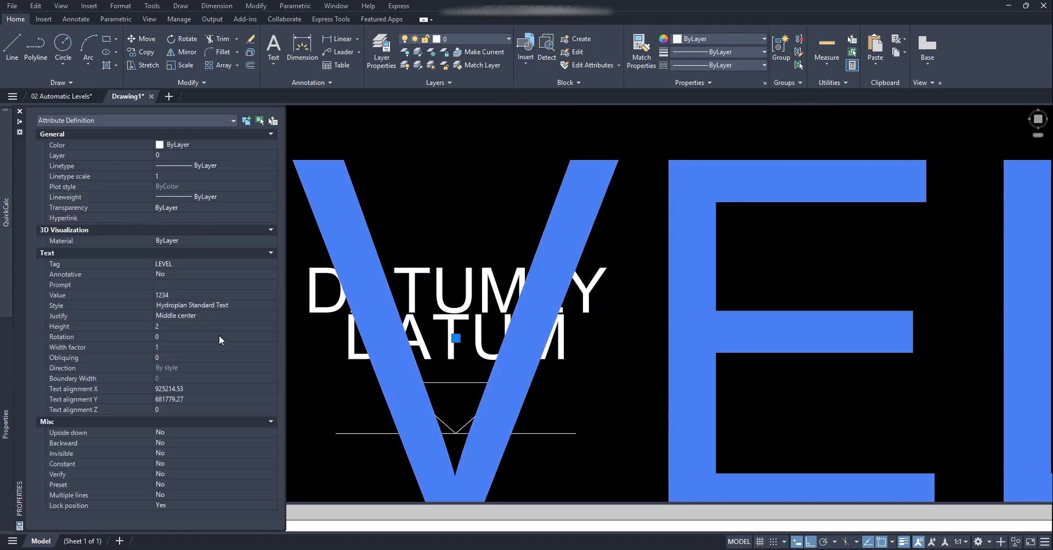
pyautogui.click(186, 326)
pyautogui.write('0.')
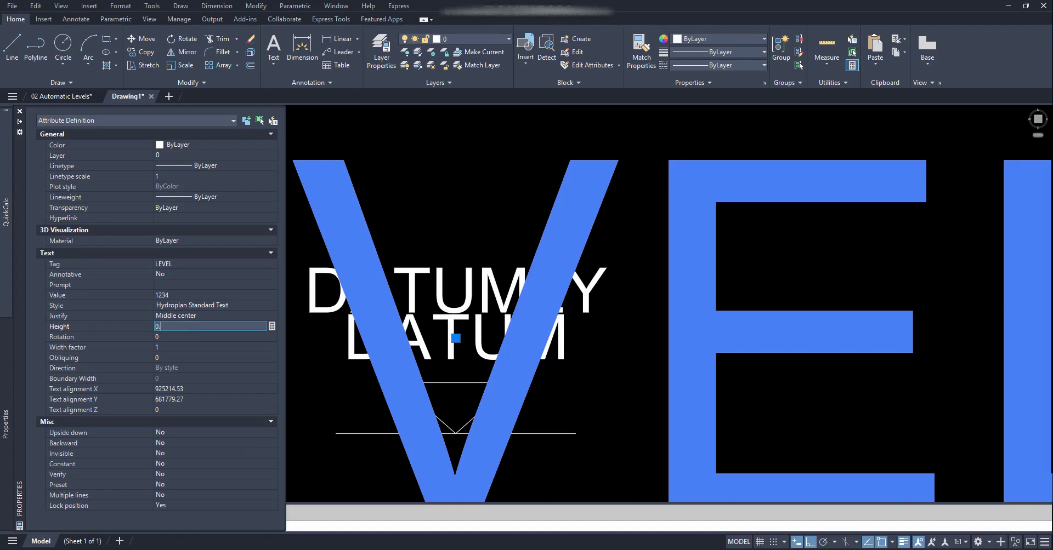
pyautogui.write('25')
pyautogui.press('Return')
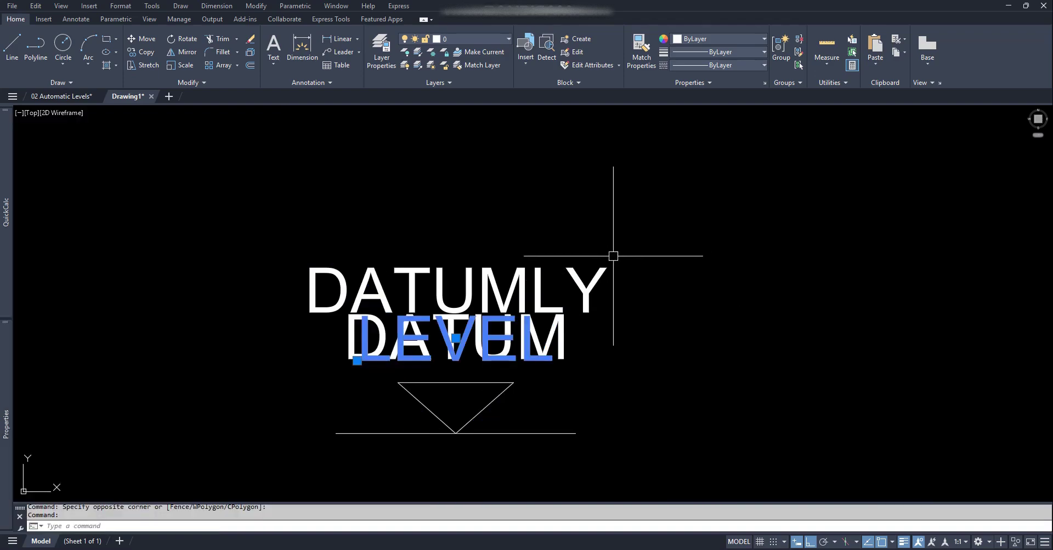
# Step: Stretch LEVEL and DATUMLY upward so the three labels stack above the triangle
pyautogui.write('s')
pyautogui.press('Return')
pyautogui.click(578, 334)
pyautogui.click(548, 290)
pyautogui.press('Return')
pyautogui.click(777, 307)
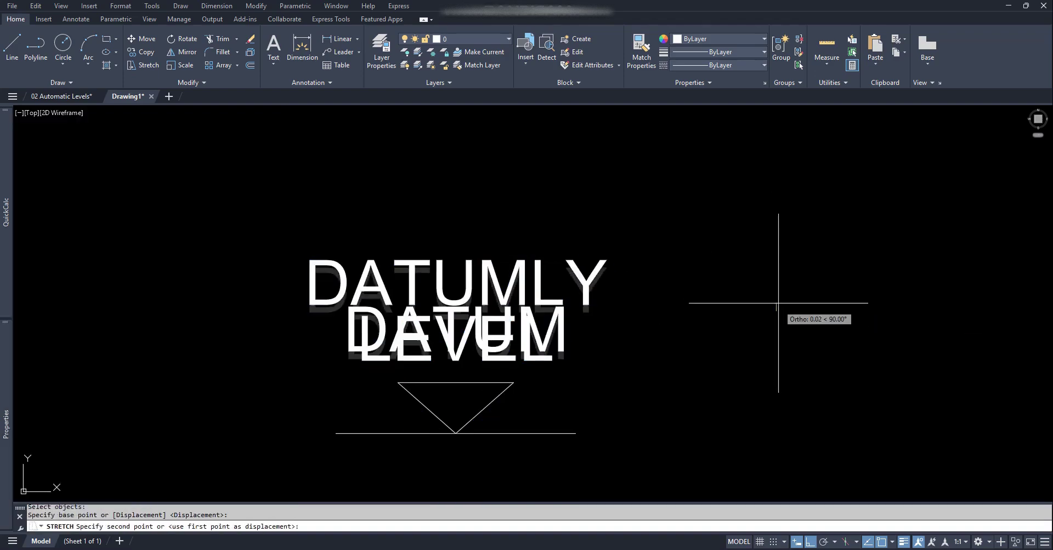
pyautogui.click(776, 291)
pyautogui.scroll(-4, 649, 291)
pyautogui.moveTo(648, 292); pyautogui.dragTo(564, 307, button='middle')
# Step: Window-select all five objects of the marker
pyautogui.press('Escape')
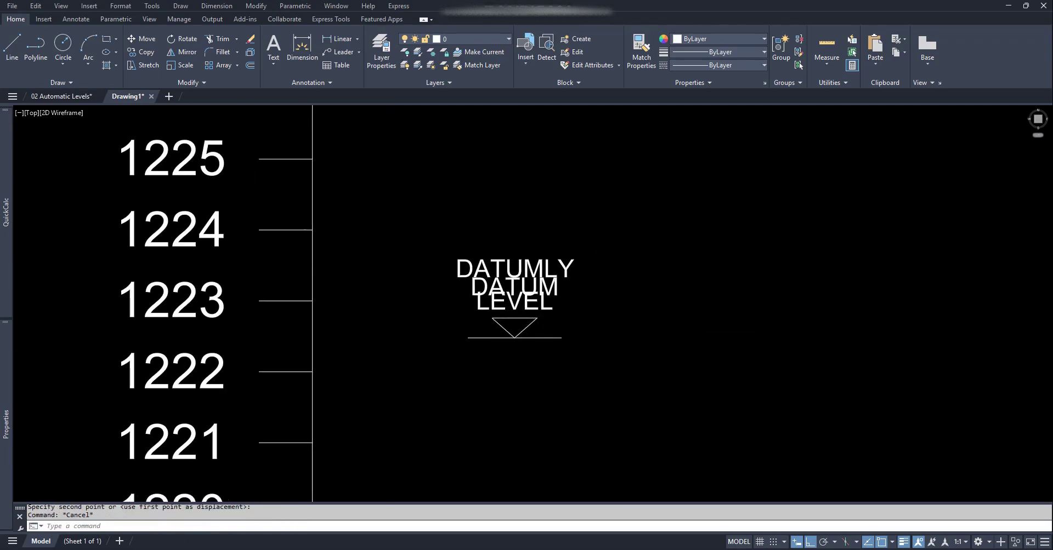
pyautogui.scroll(-2, 570, 285)
pyautogui.moveTo(625, 336); pyautogui.dragTo(567, 396, button='middle')
pyautogui.click(566, 397)
pyautogui.click(415, 269)
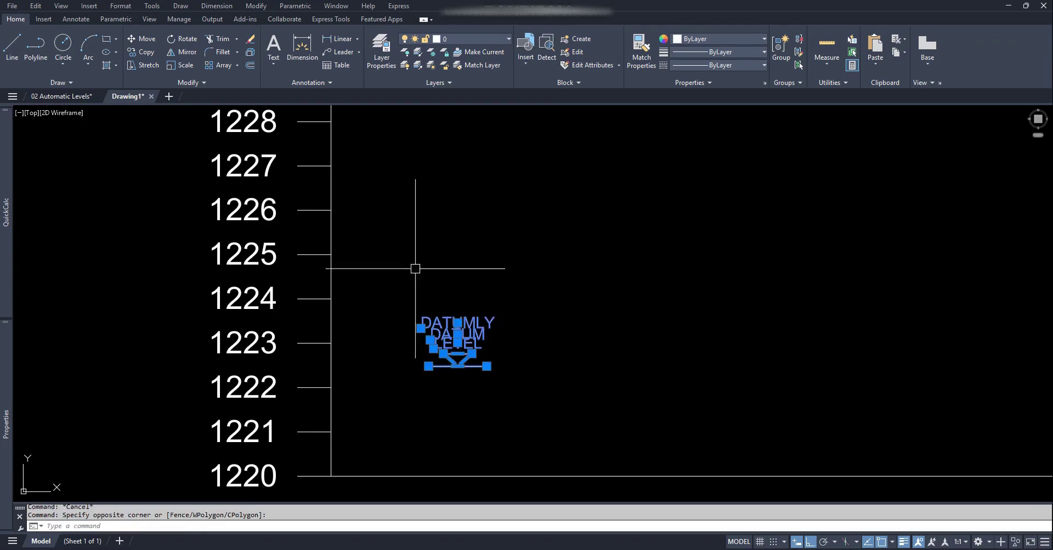
# Step: Redefine the elevation block from the five marker objects, based at the datum symbol
pyautogui.write('b')
pyautogui.press('Return')
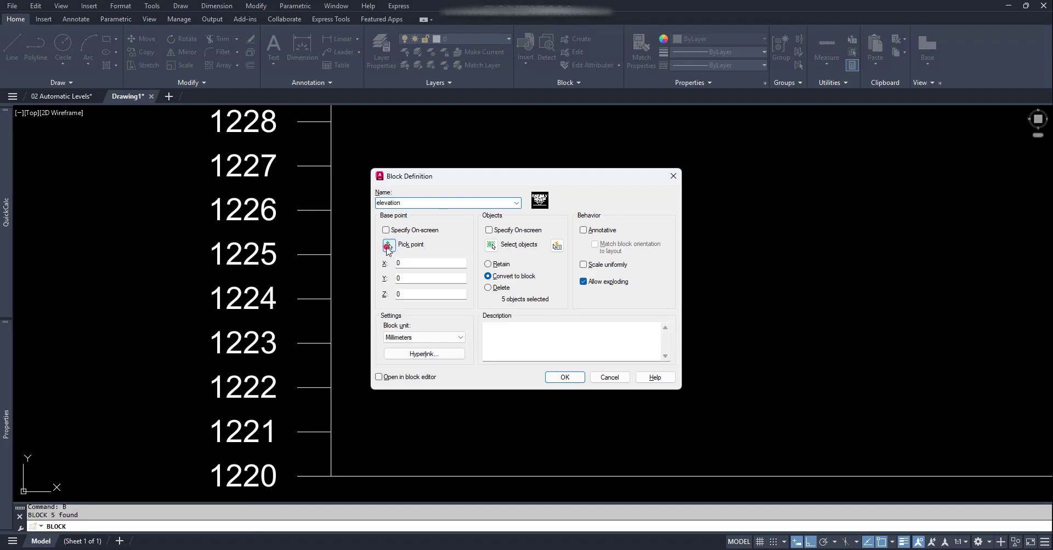
pyautogui.click(390, 246)
pyautogui.click(457, 366)
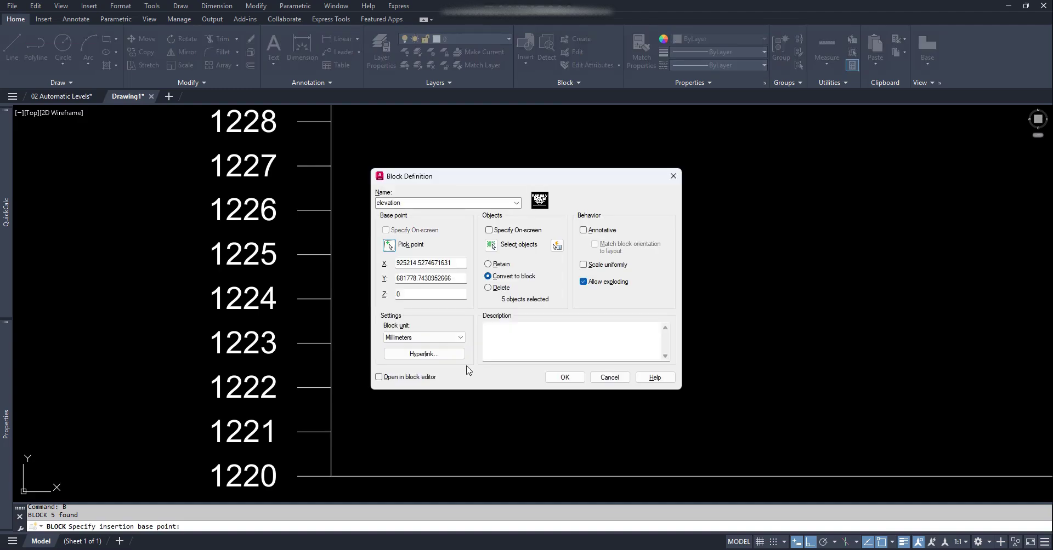
pyautogui.click(491, 246)
pyautogui.click(582, 402)
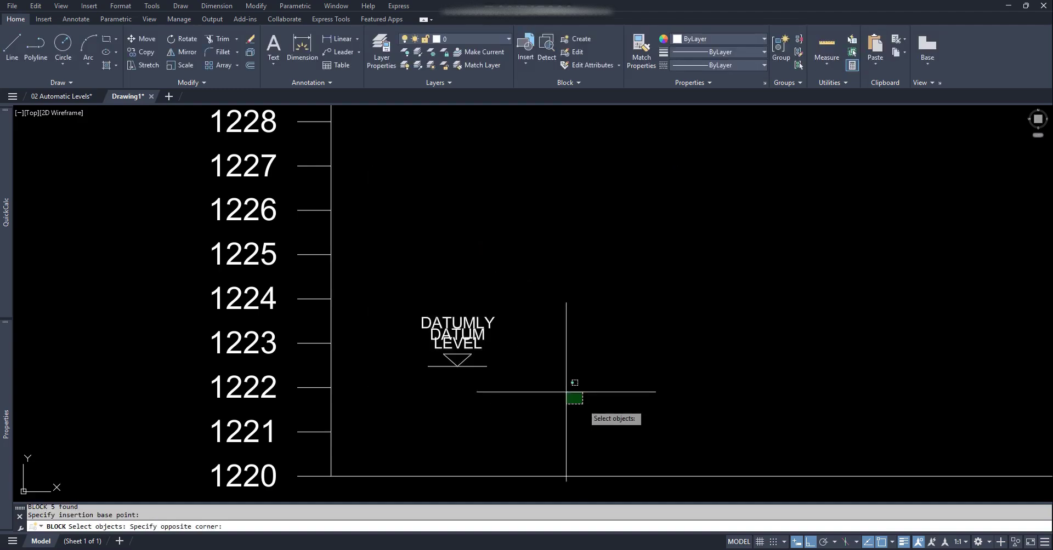
pyautogui.click(391, 249)
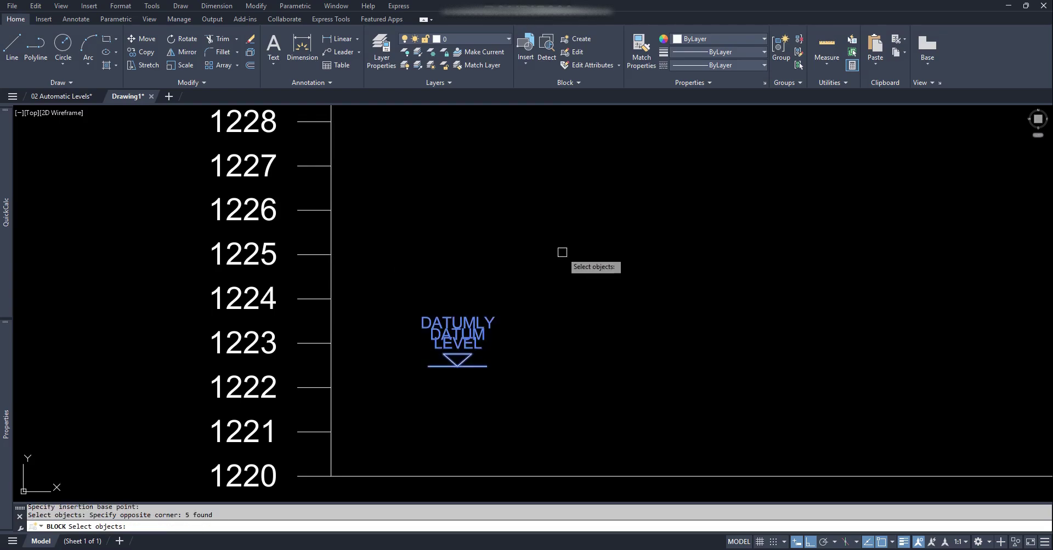
pyautogui.press('Return')
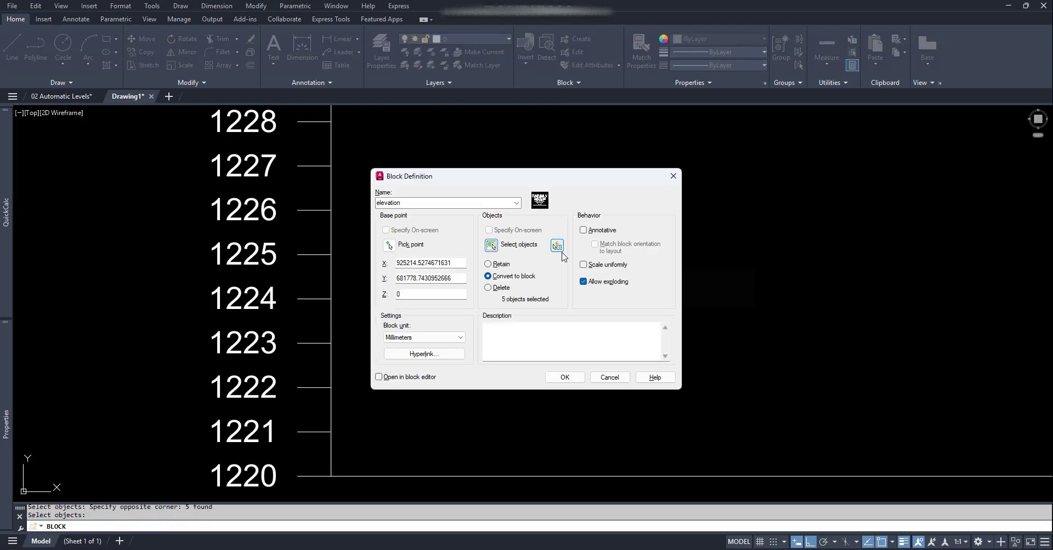
pyautogui.click(565, 378)
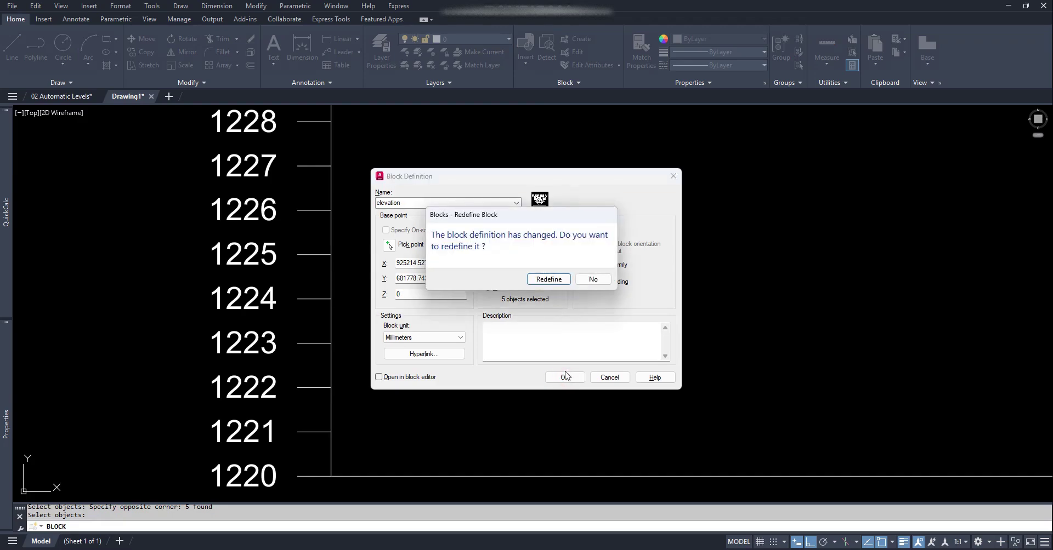
pyautogui.click(549, 279)
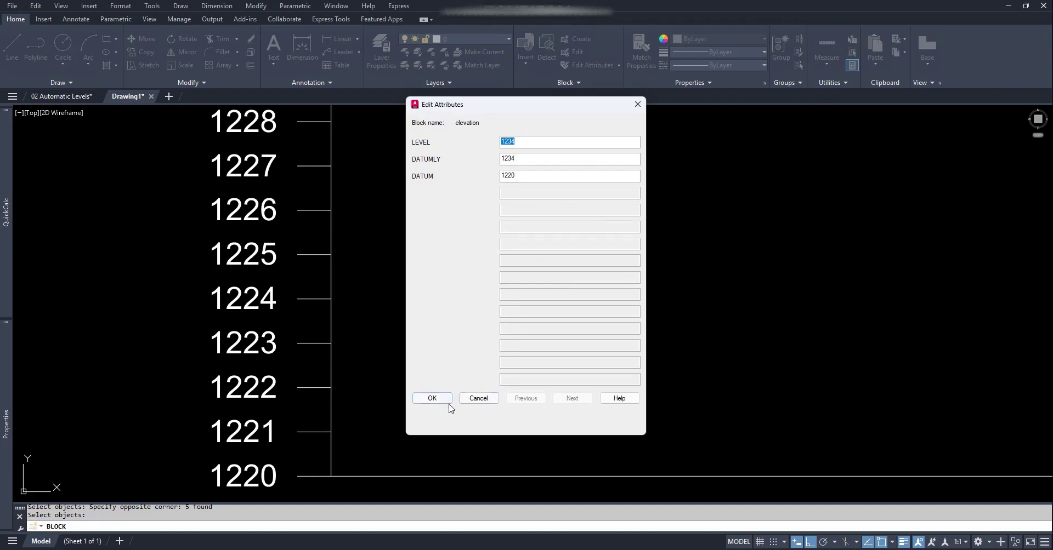
# Step: Accept the default attribute values, move the 1234 block onto the 1220 line, and regenerate
pyautogui.click(432, 399)
pyautogui.press('Escape')
pyautogui.press('Escape')
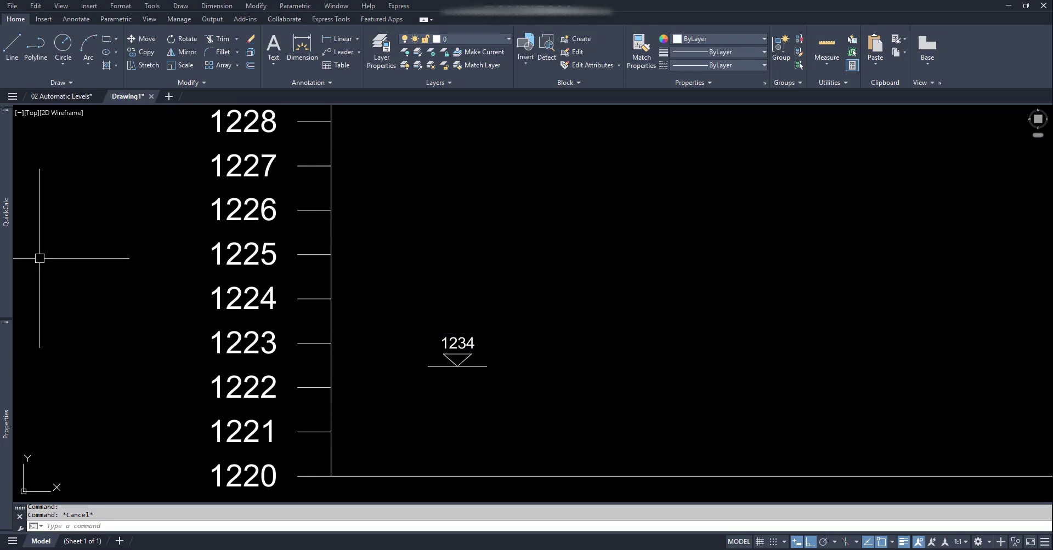
pyautogui.moveTo(496, 380); pyautogui.dragTo(515, 334, button='middle')
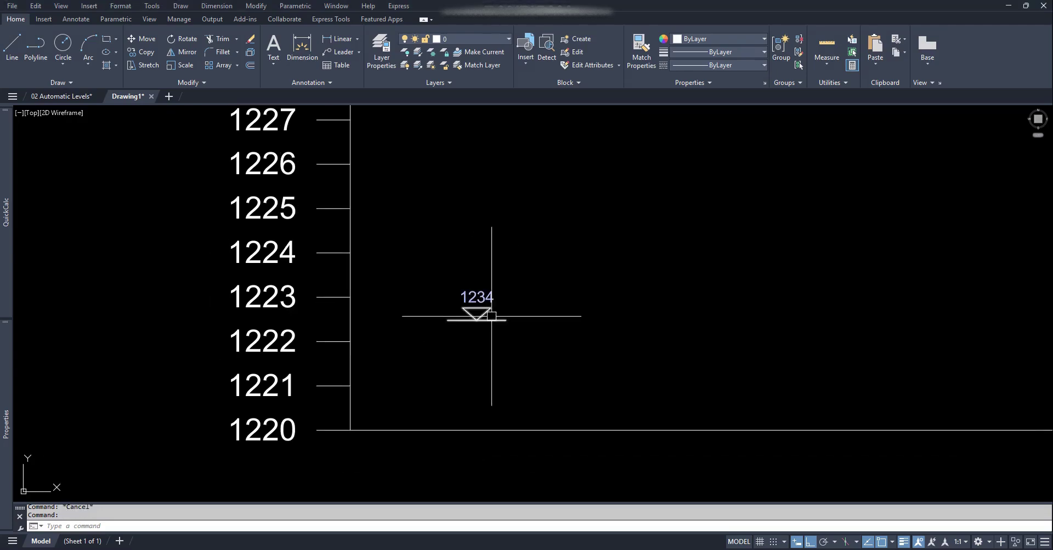
pyautogui.click(495, 319)
pyautogui.write('m')
pyautogui.press('Return')
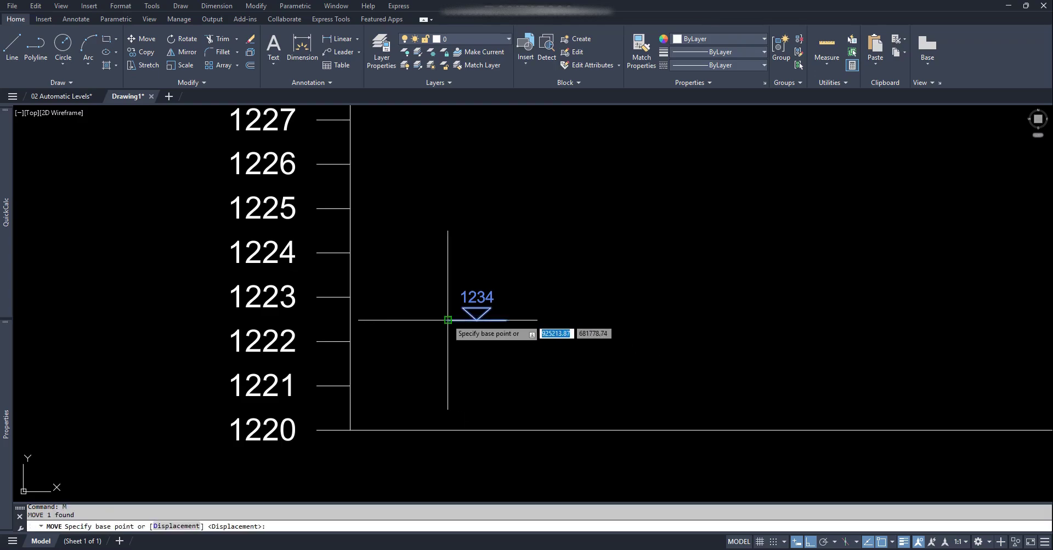
pyautogui.click(447, 320)
pyautogui.click(447, 430)
pyautogui.moveTo(541, 409)
pyautogui.mouseDown(button='middle')
pyautogui.moveTo(524, 329)
pyautogui.moveTo(578, 266)
pyautogui.mouseUp(button='middle')
pyautogui.write('re')
pyautogui.press('Return')
# Step: Replace the block's LEVEL value 1234 with a Formula field
pyautogui.scroll(2, 511, 284)
pyautogui.doubleClick(511, 284)
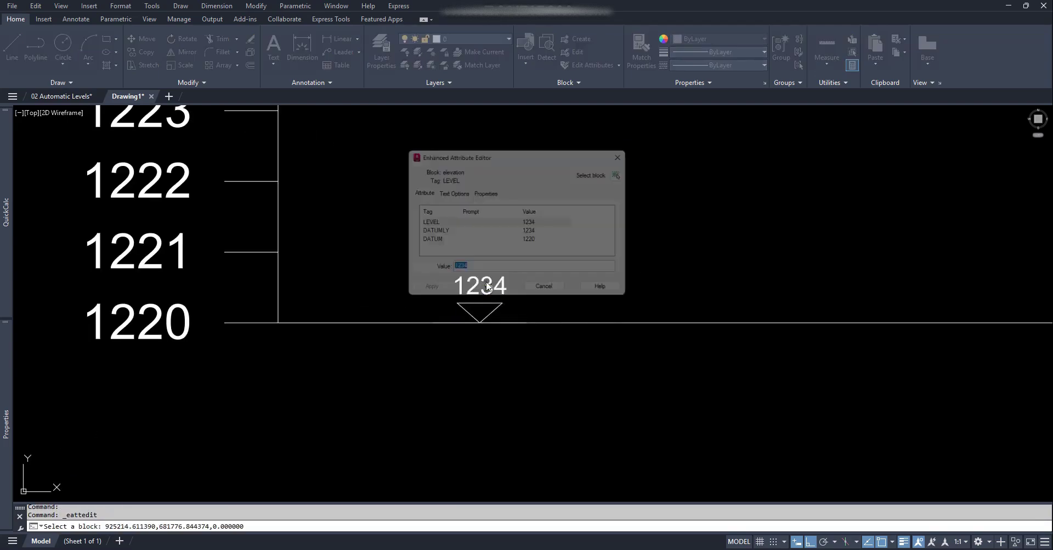
pyautogui.click(435, 223)
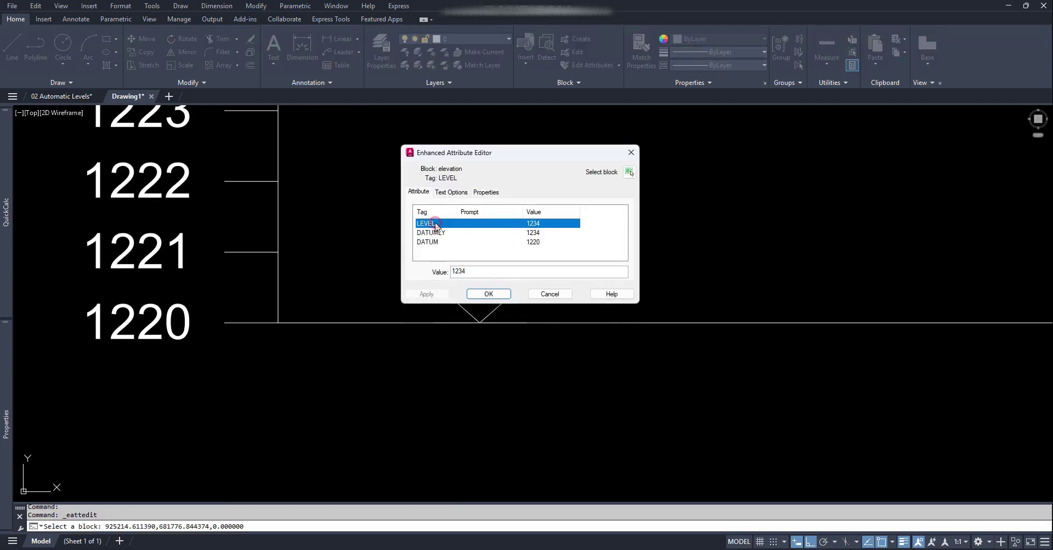
pyautogui.doubleClick(498, 274)
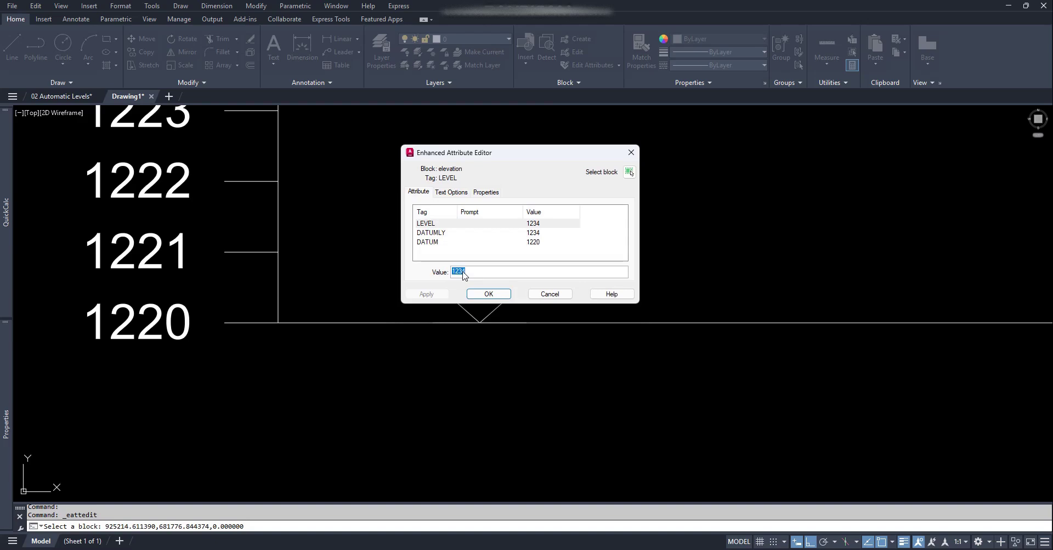
pyautogui.rightClick(463, 274)
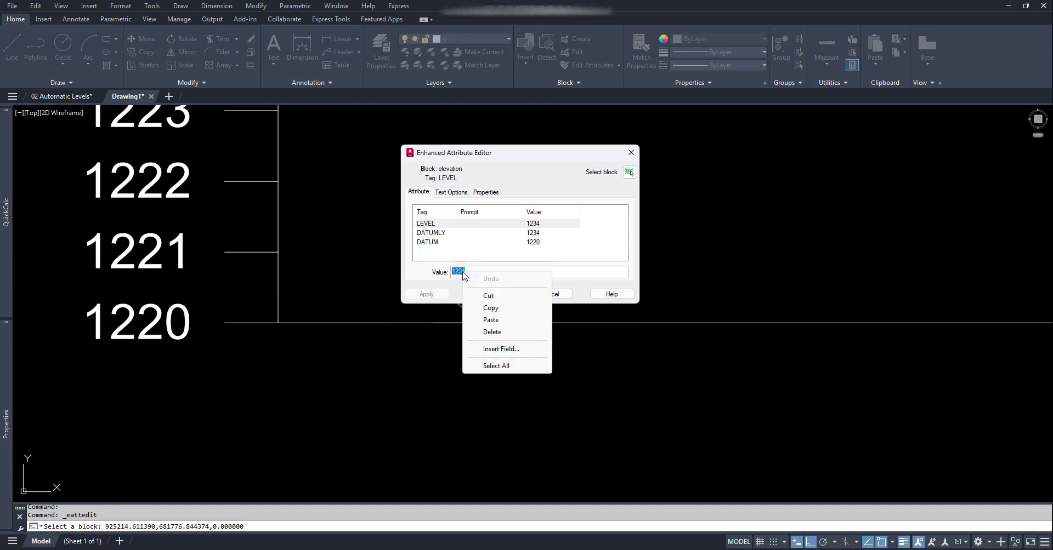
pyautogui.click(509, 351)
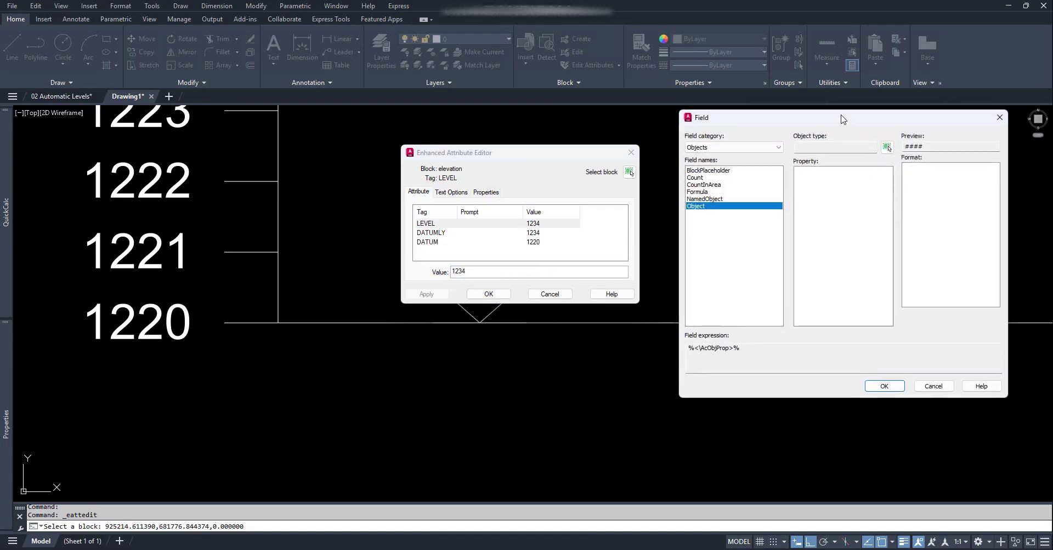
pyautogui.moveTo(843, 119); pyautogui.dragTo(739, 123)
pyautogui.click(593, 195)
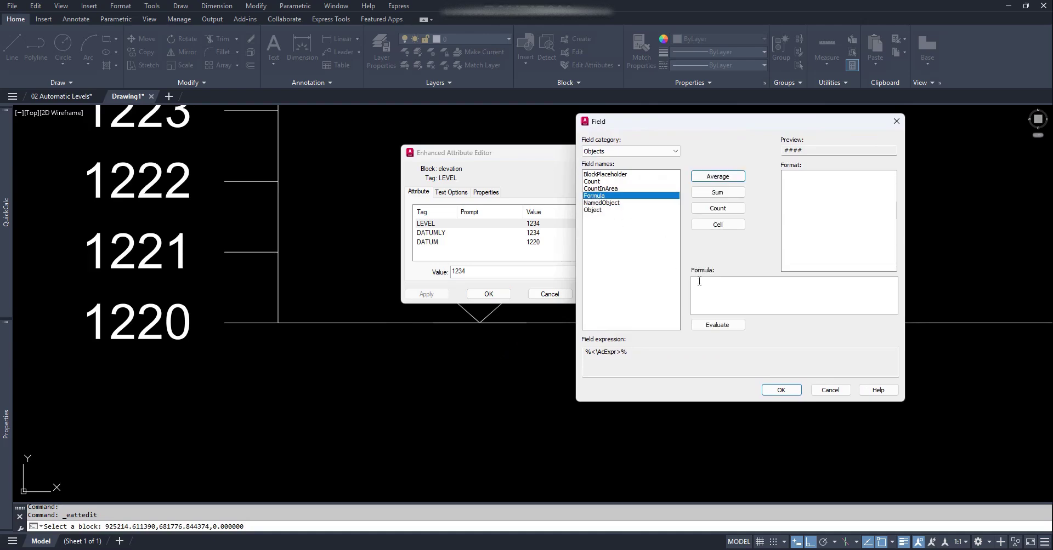
# Step: Nest an Object field reading the block's insertion Y, 681776.26, into the formula
pyautogui.click(699, 282)
pyautogui.rightClick(699, 282)
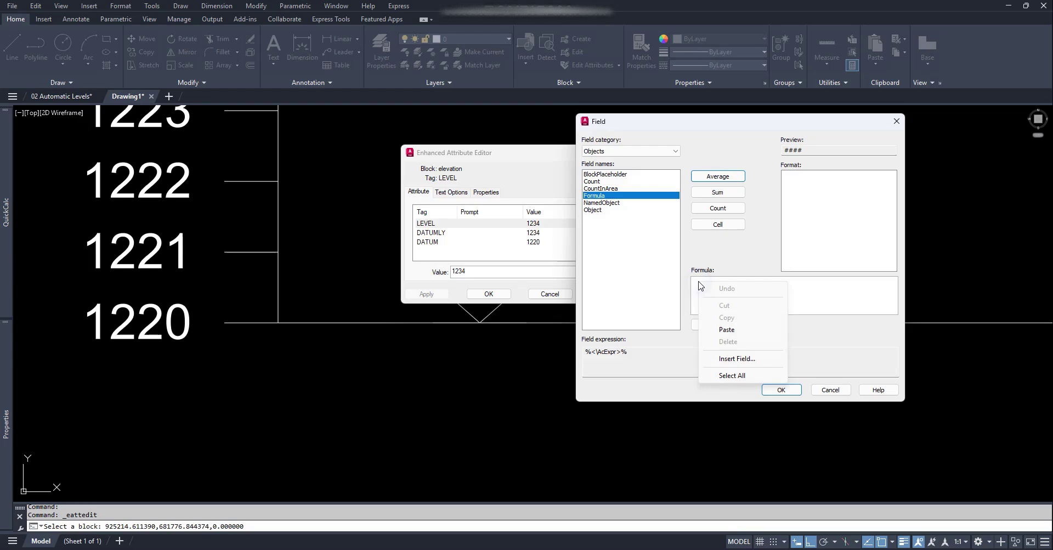
pyautogui.click(750, 360)
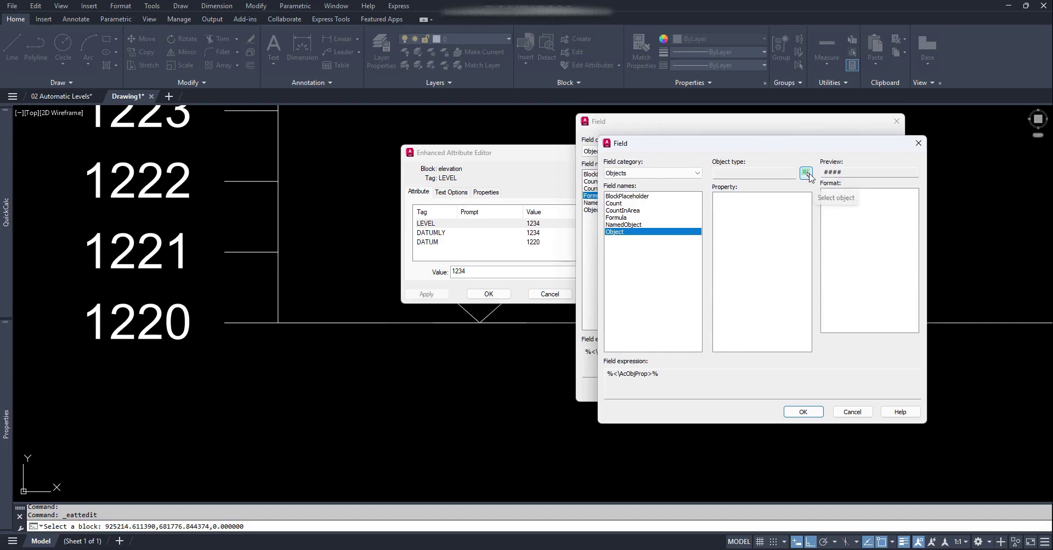
pyautogui.click(806, 174)
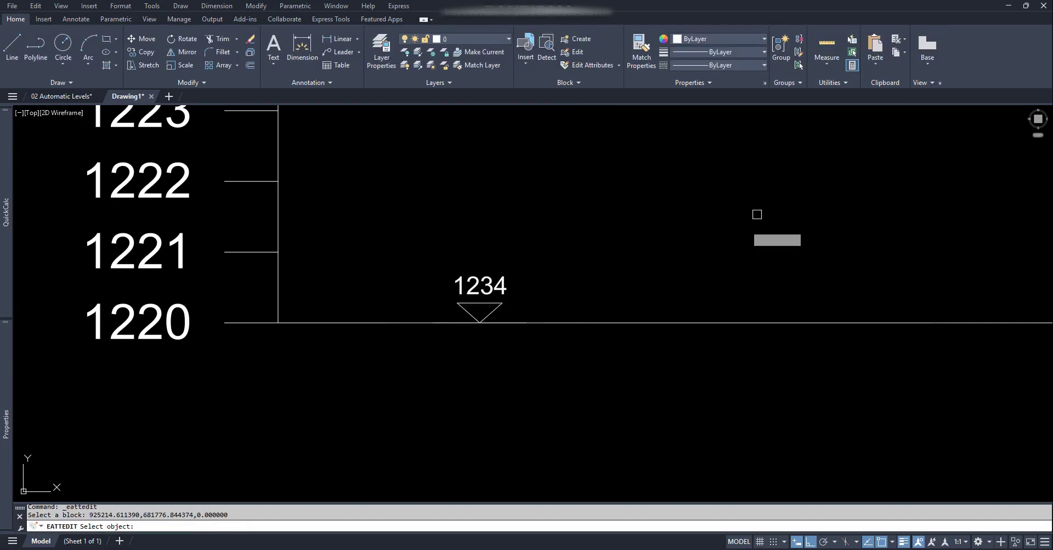
pyautogui.click(500, 304)
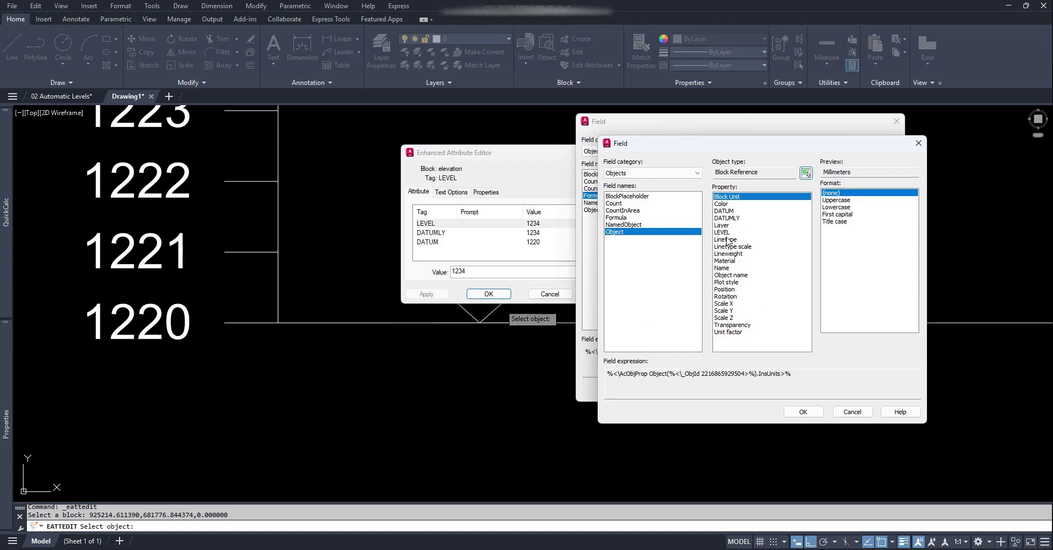
pyautogui.click(725, 289)
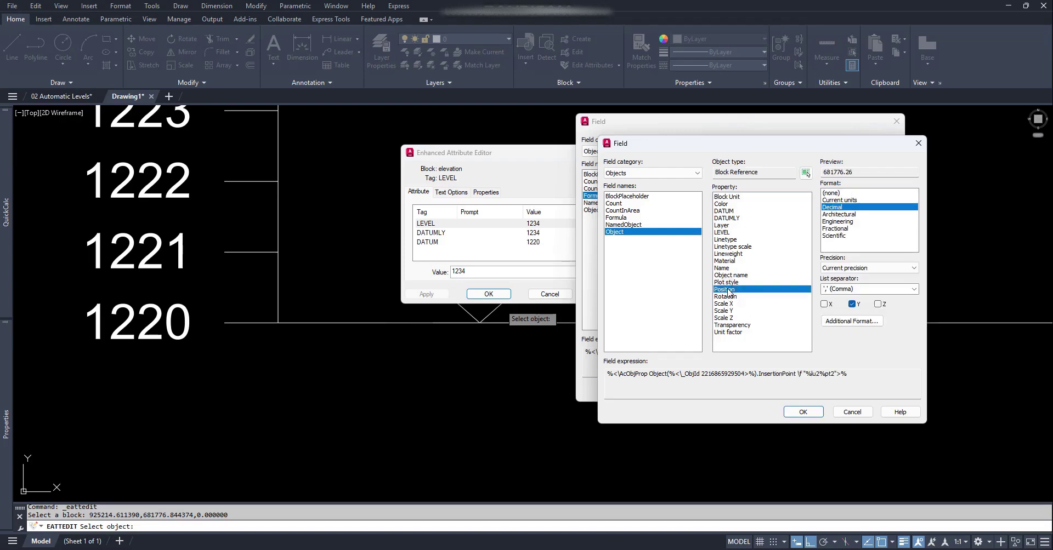
pyautogui.click(884, 269)
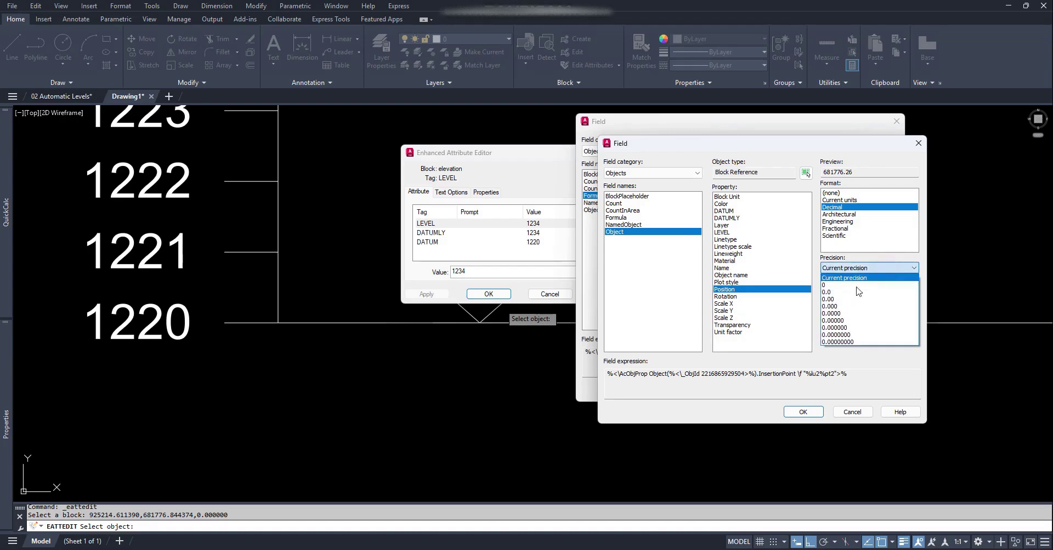
pyautogui.click(911, 263)
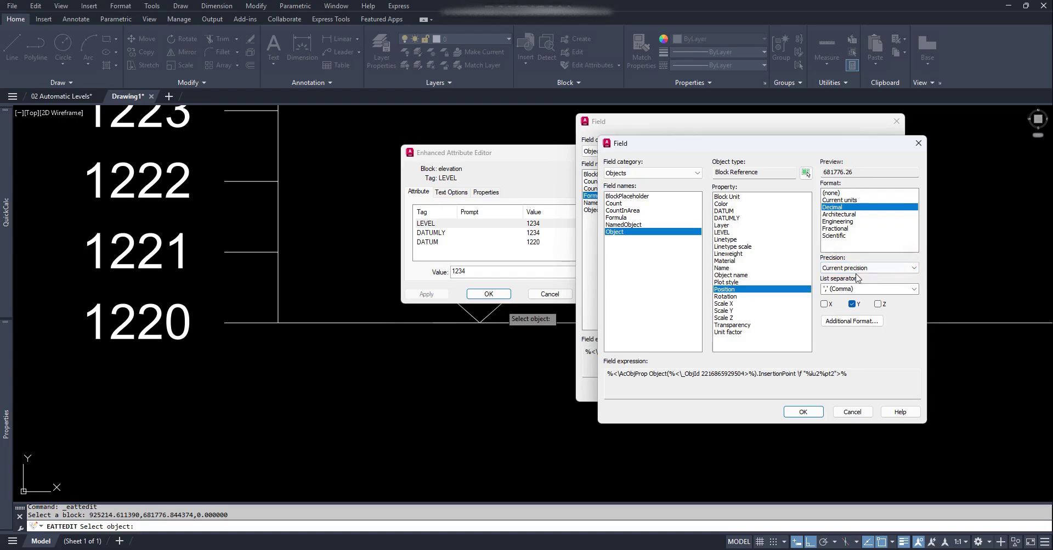
pyautogui.click(804, 412)
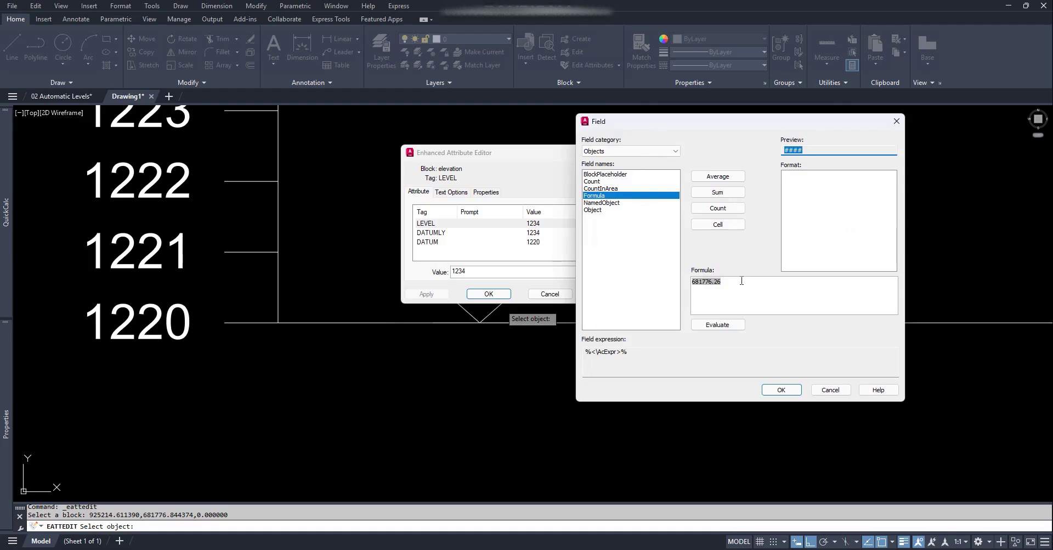
# Step: Append a minus and a nested Object field with the block's DATUMLY value (1234) to the LEVEL formula
pyautogui.click(742, 281)
pyautogui.rightClick(735, 281)
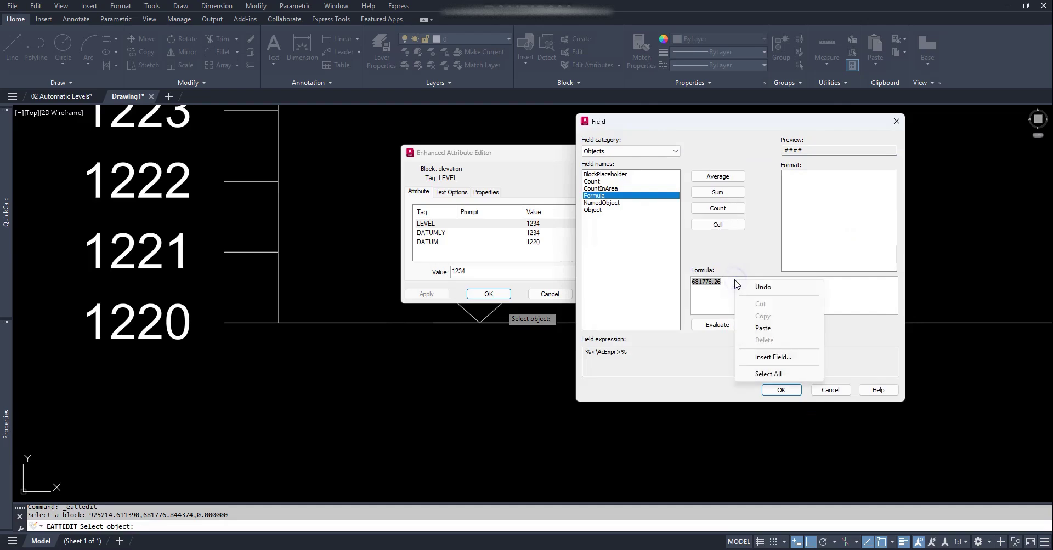
pyautogui.click(771, 357)
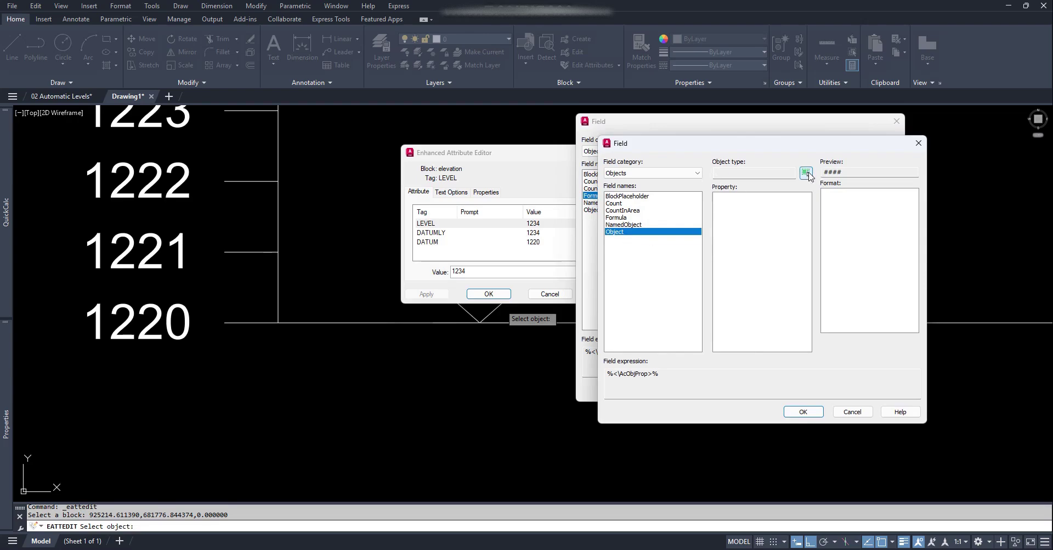
pyautogui.click(805, 172)
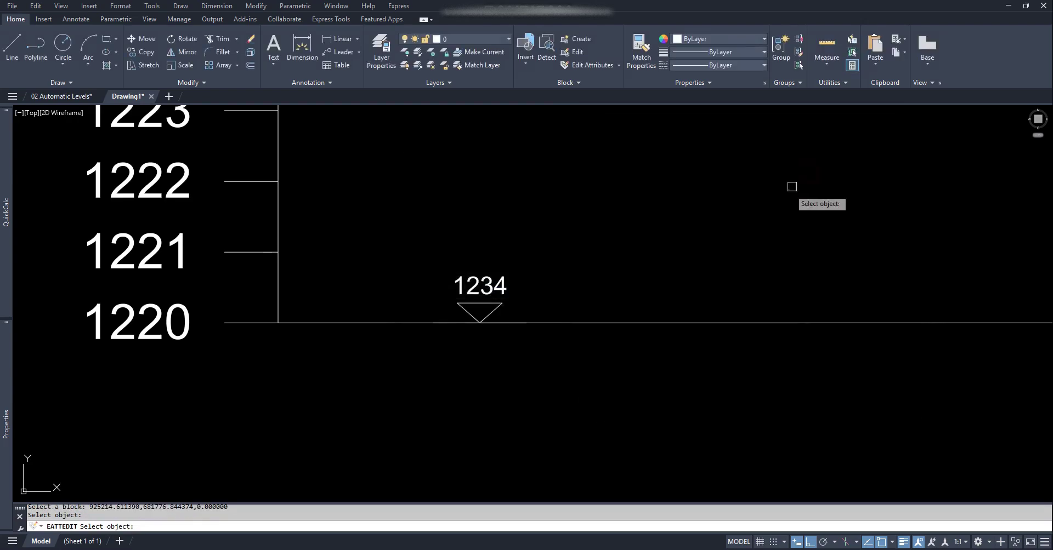
pyautogui.click(485, 304)
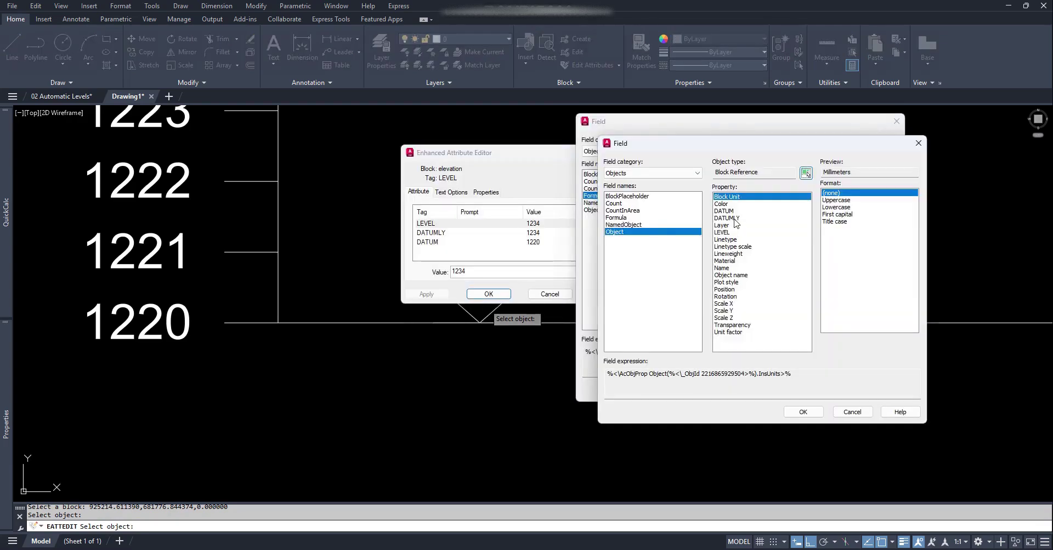
pyautogui.click(735, 218)
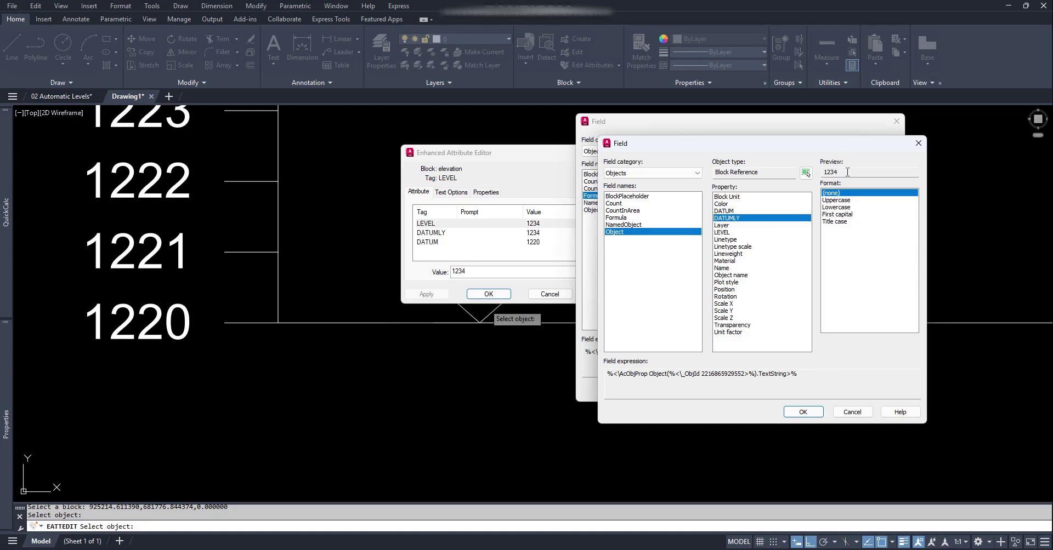
pyautogui.click(802, 412)
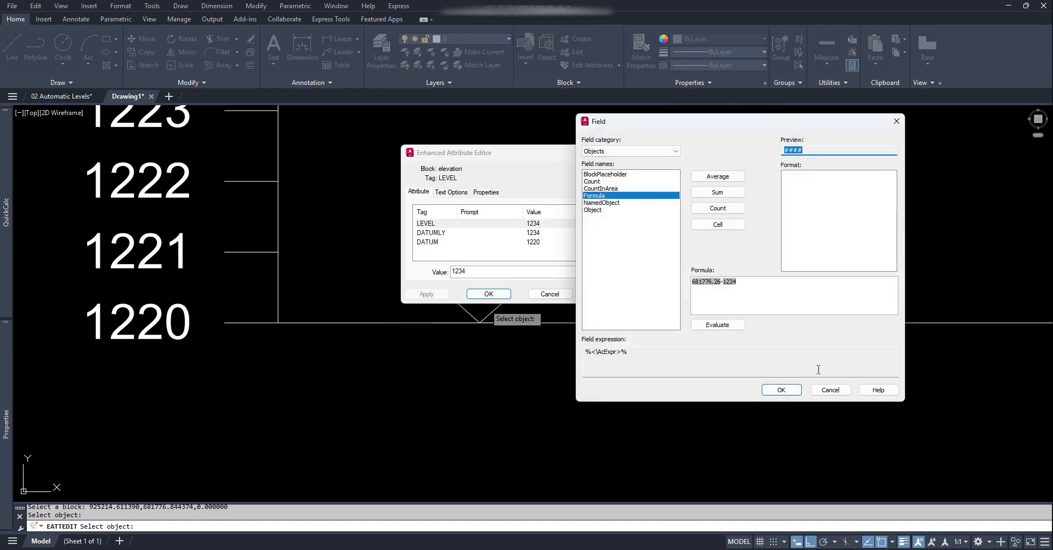
# Step: Append a plus and the block's DATUM field (1220), making the formula 681776.26-1234+1220
pyautogui.click(753, 283)
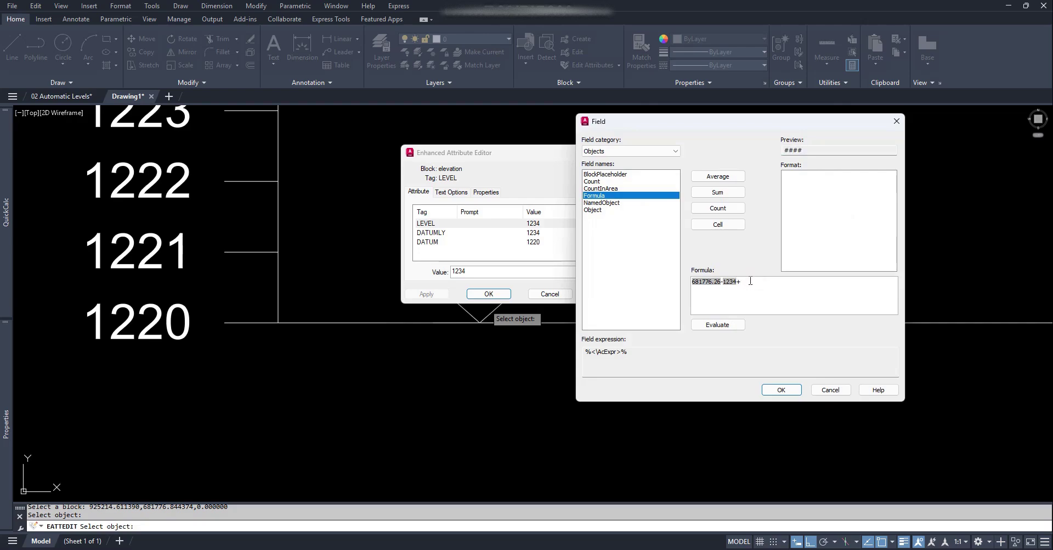
pyautogui.rightClick(750, 282)
pyautogui.click(800, 356)
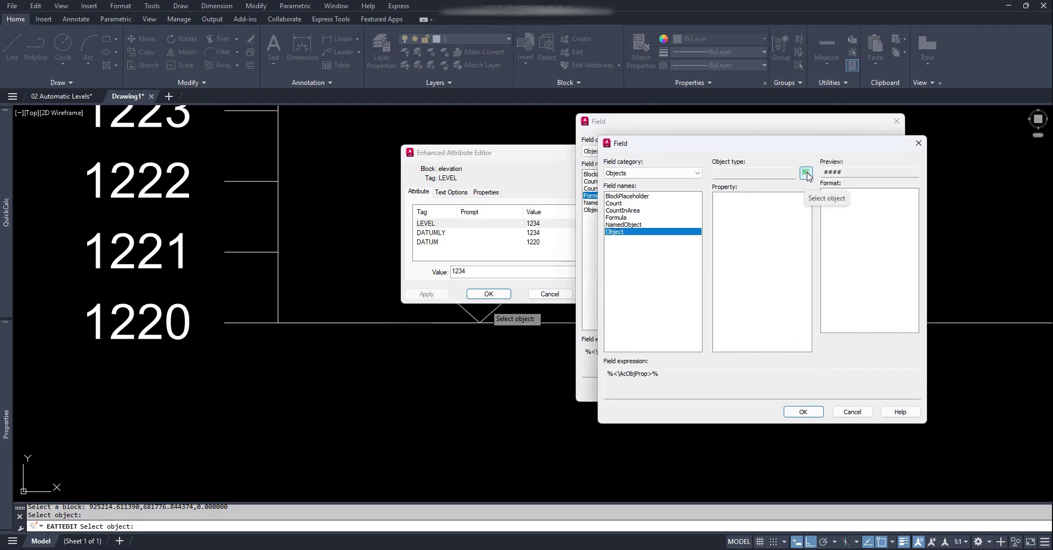
pyautogui.click(805, 173)
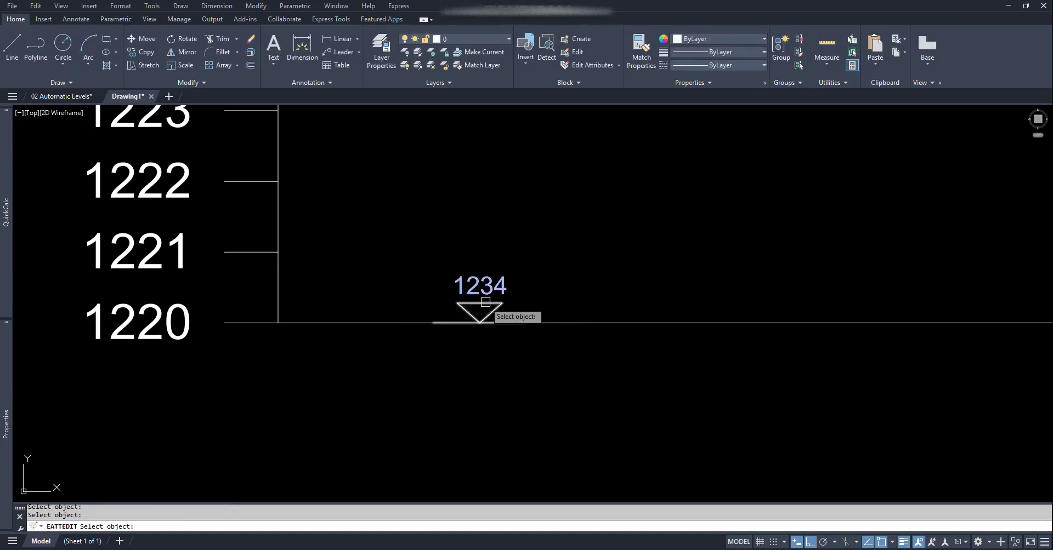
pyautogui.click(485, 303)
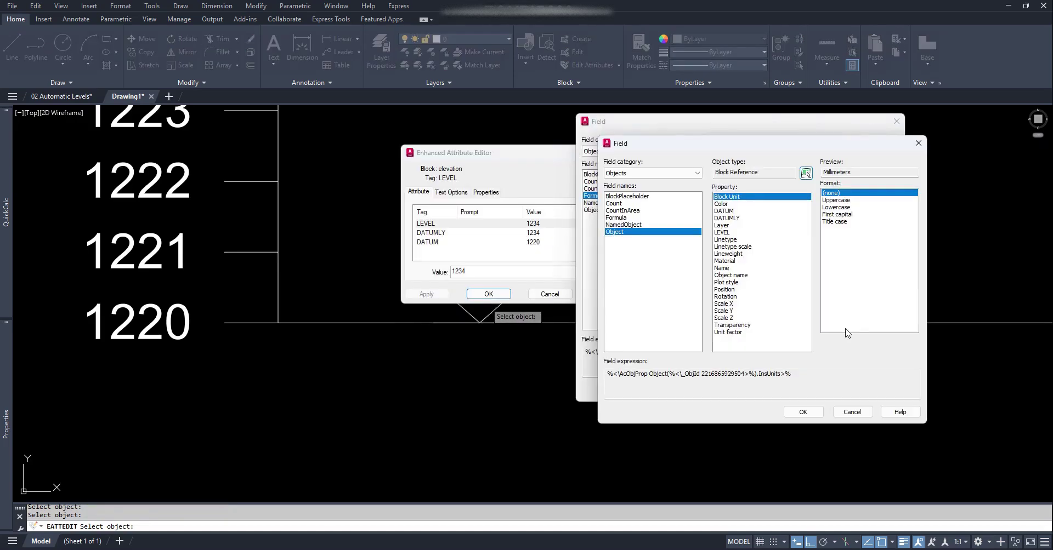
pyautogui.click(724, 212)
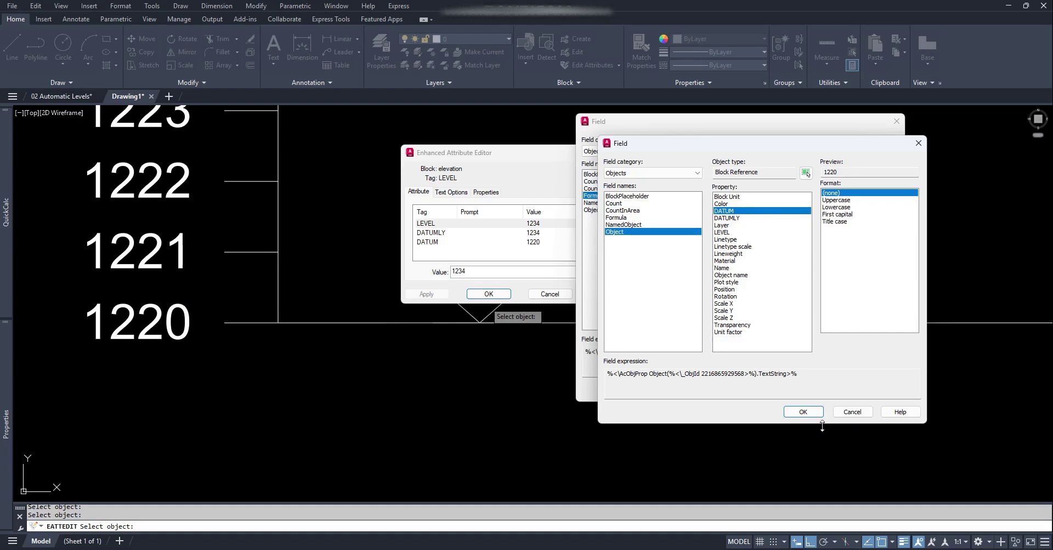
pyautogui.click(803, 413)
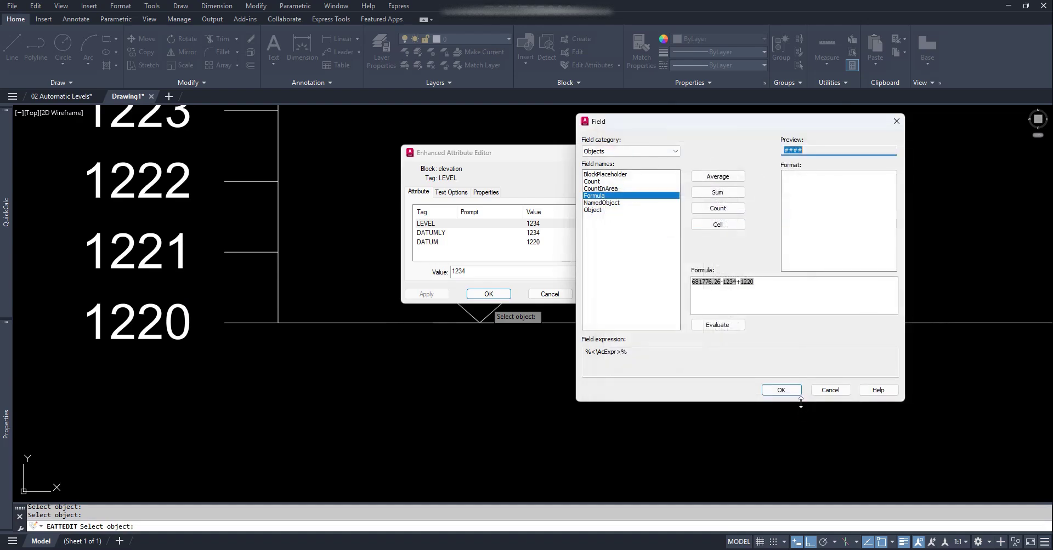
# Step: Evaluate the formula to 681762.26 and apply it, closing the Field and attribute editor dialogs
pyautogui.click(736, 329)
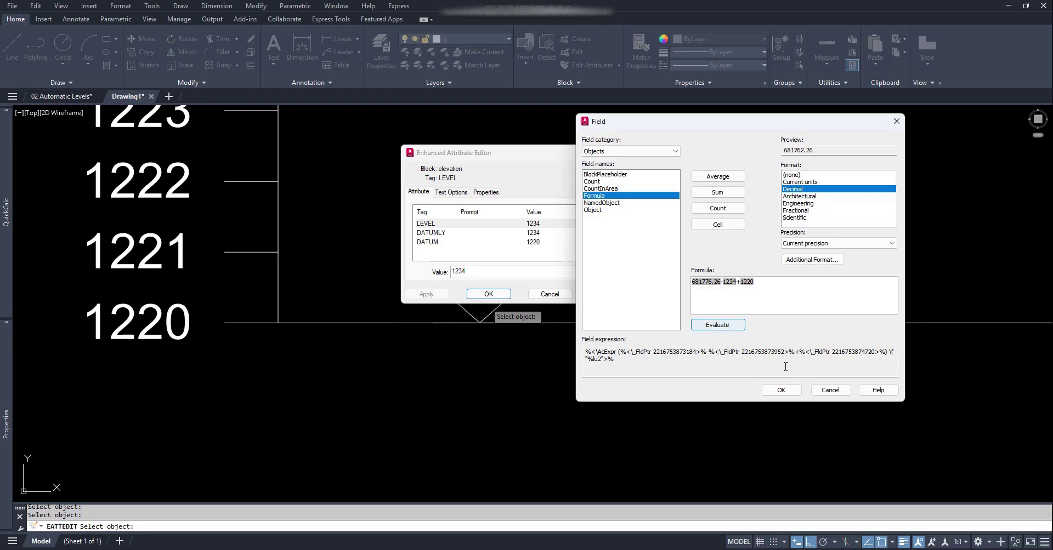
pyautogui.click(781, 390)
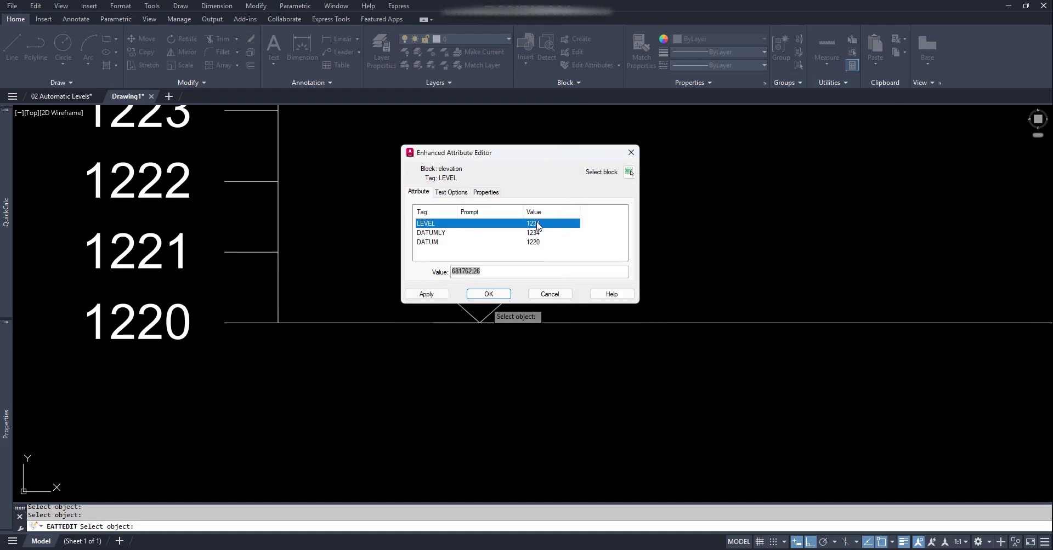
pyautogui.click(488, 294)
# Step: Query the datum line point with ID and copy its Y coordinate 681776.26
pyautogui.moveTo(444, 306); pyautogui.dragTo(547, 326, button='middle')
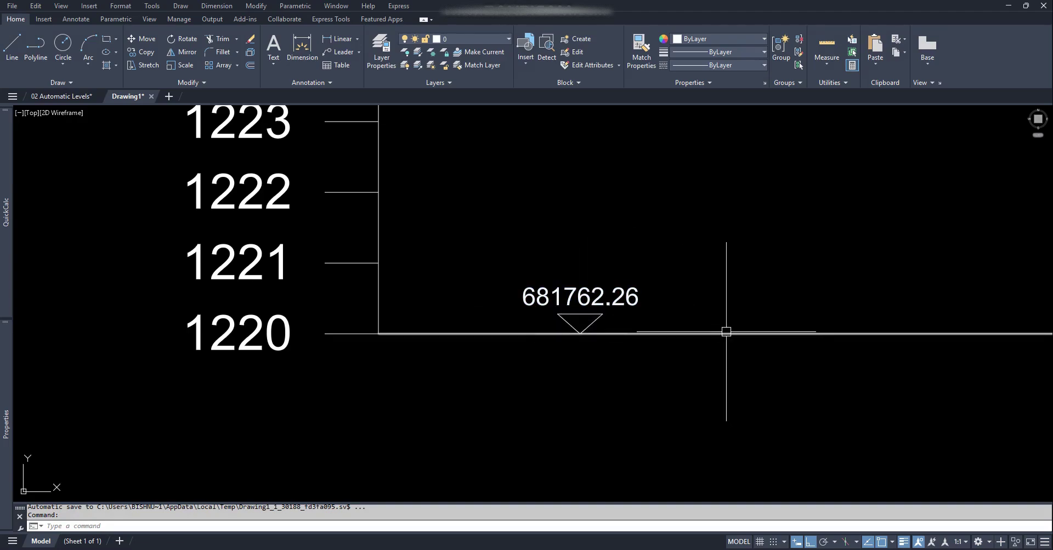
pyautogui.write('id')
pyautogui.press('Return')
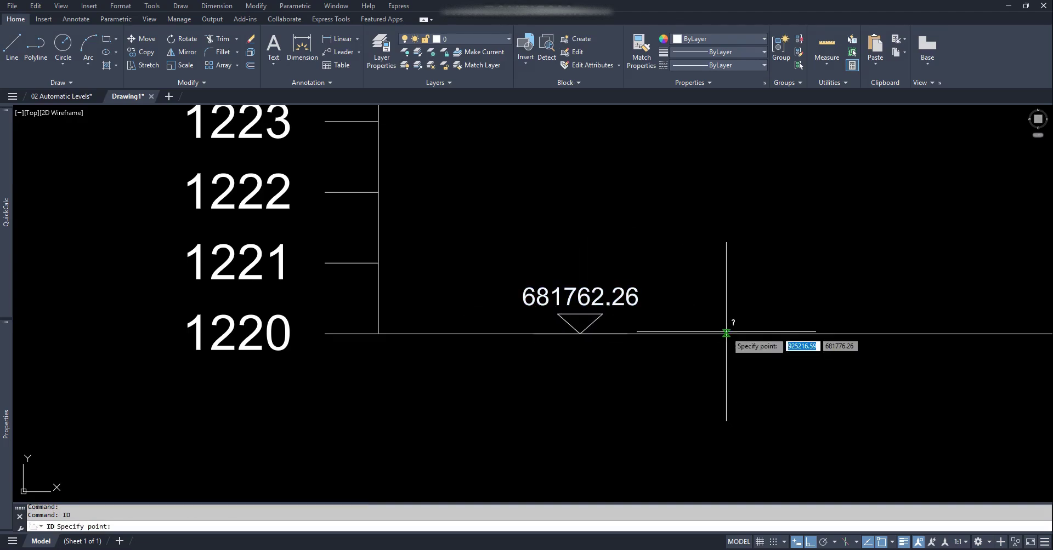
pyautogui.click(726, 333)
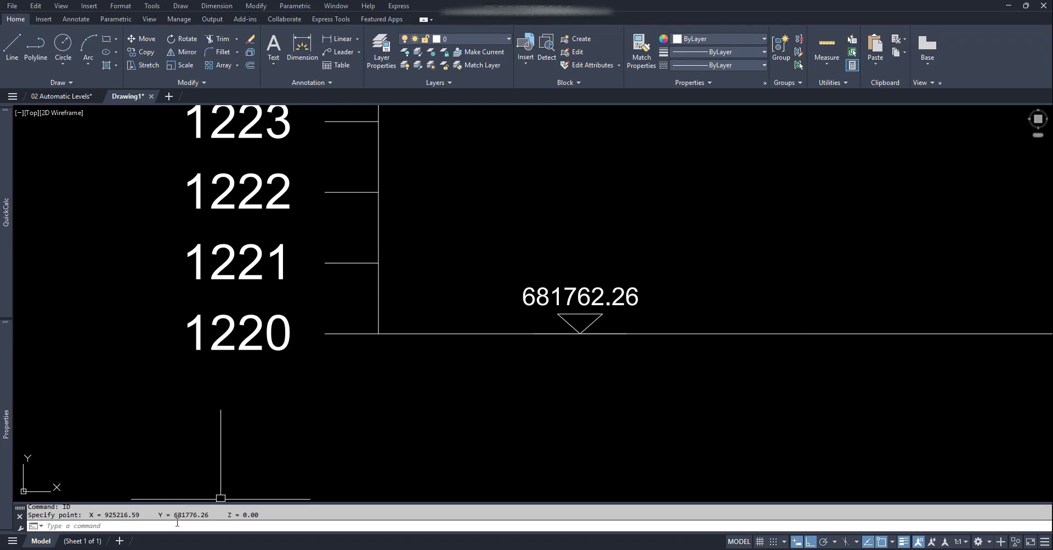
pyautogui.moveTo(174, 516); pyautogui.dragTo(188, 515)
pyautogui.hotkey('ctrl', 'c')
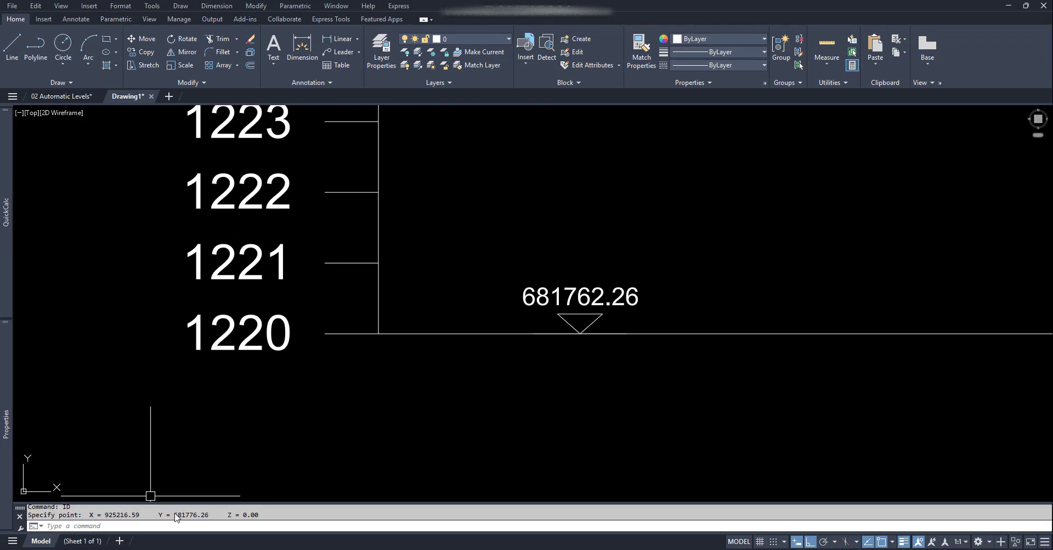
pyautogui.doubleClick(176, 516)
pyautogui.rightClick(200, 518)
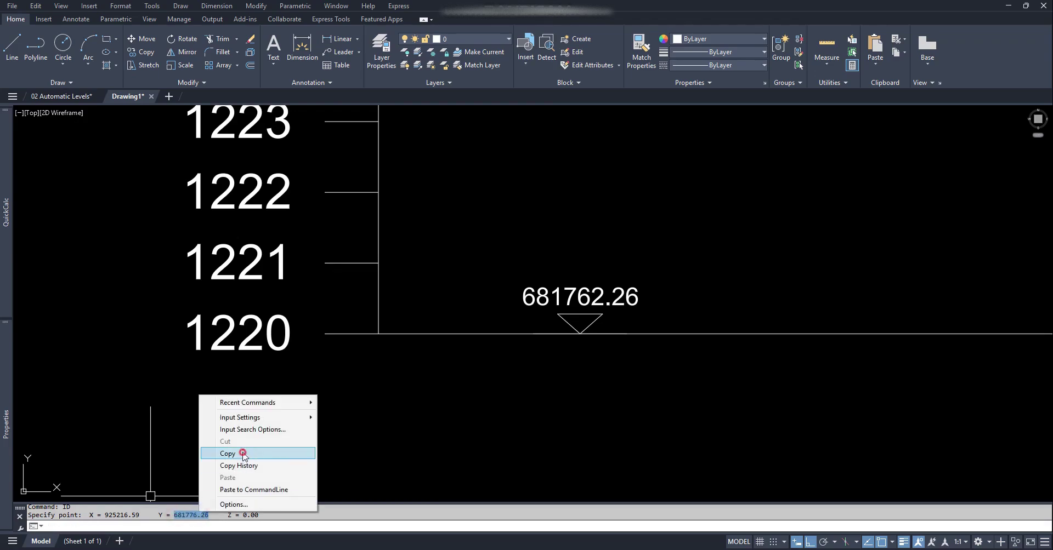
pyautogui.click(242, 452)
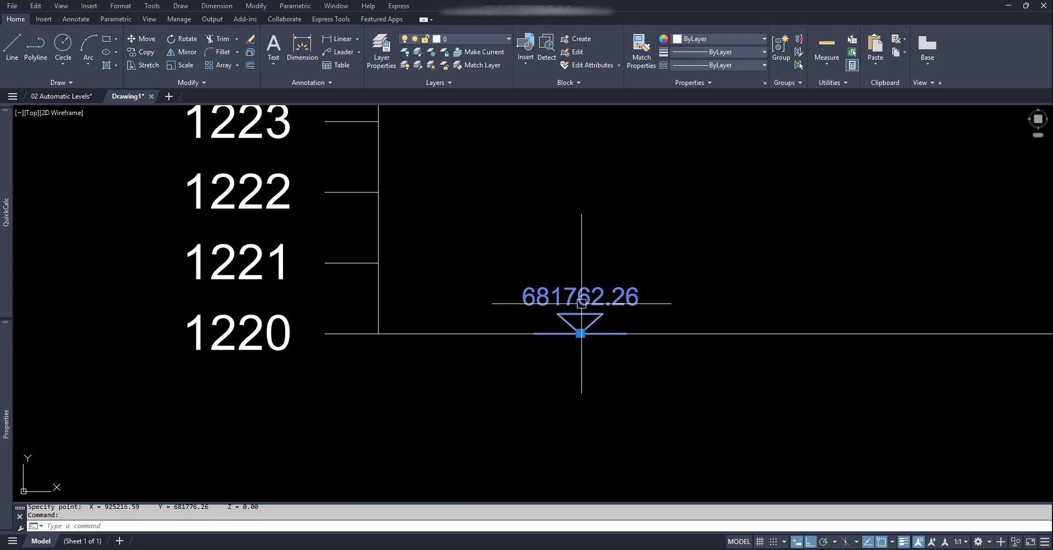
# Step: Paste 681776.26 into the marker's DATUMLY attribute, leaving DATUM at 1220
pyautogui.doubleClick(581, 328)
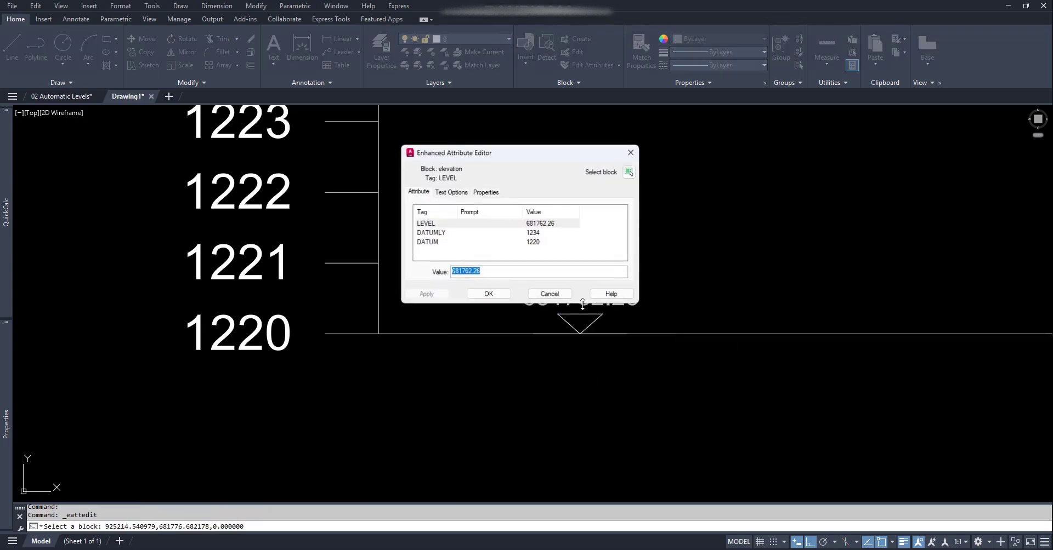
pyautogui.click(439, 234)
pyautogui.doubleClick(481, 270)
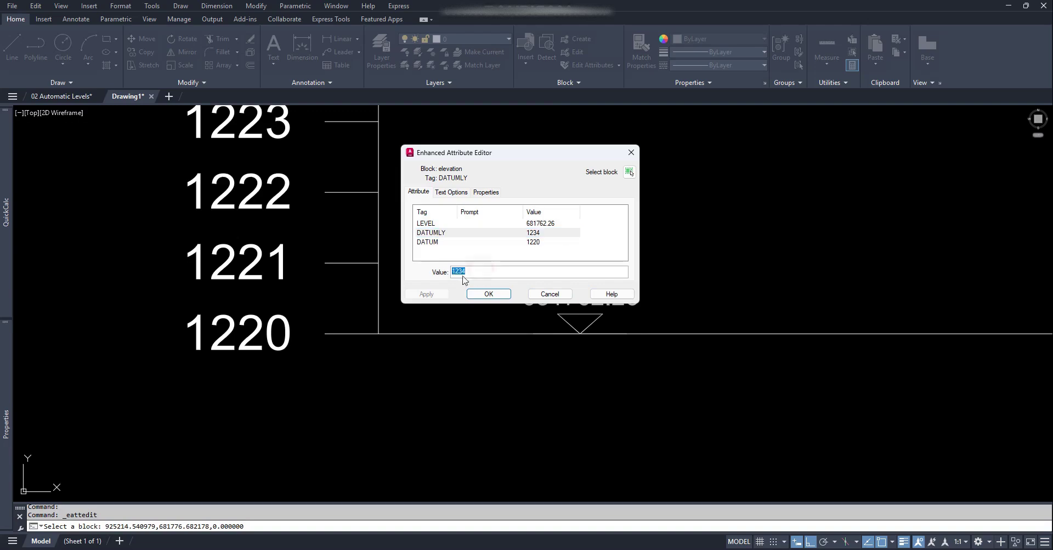
pyautogui.hotkey('ctrl', 'v')
pyautogui.click(438, 244)
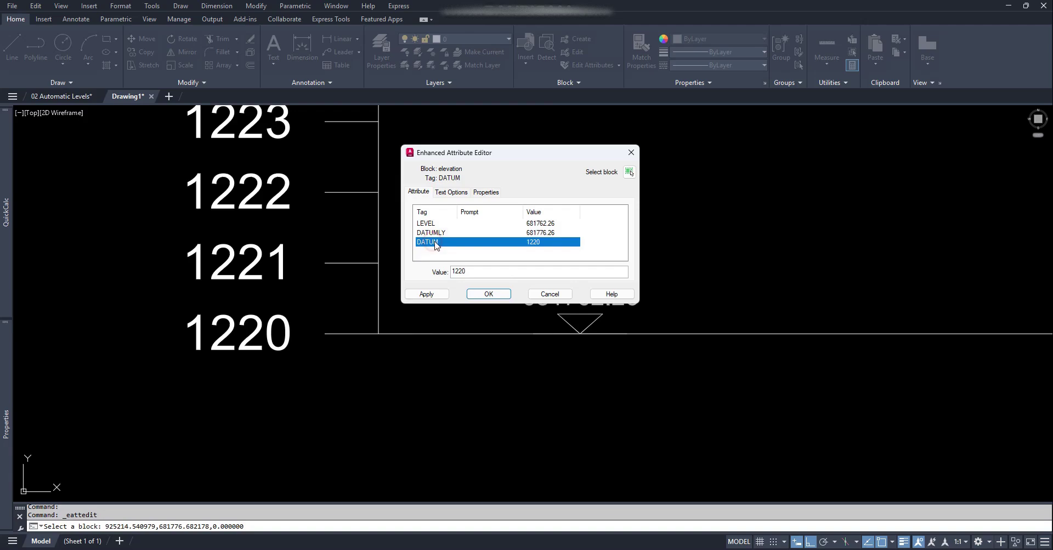
pyautogui.click(489, 294)
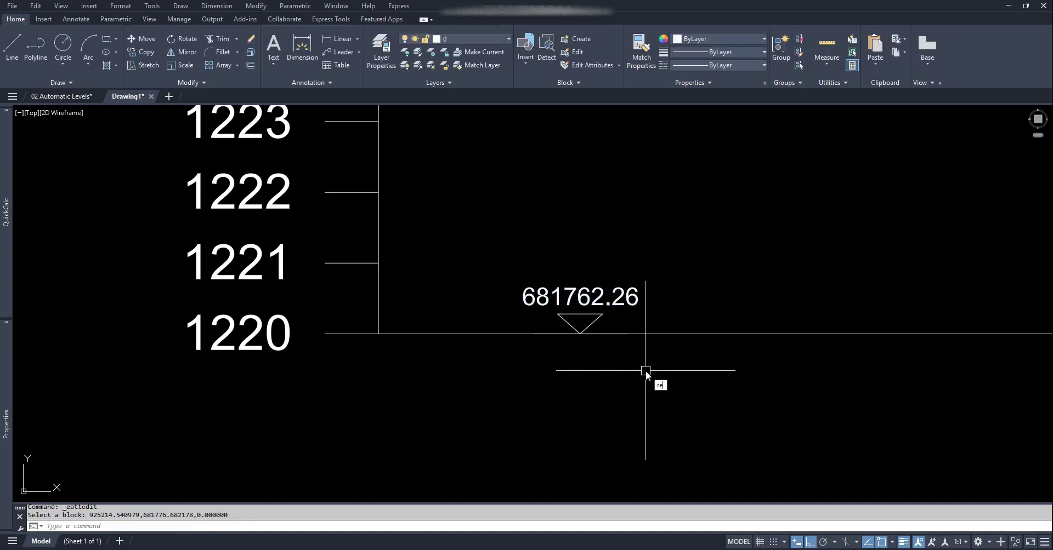
# Step: Regenerate so the marker reads 1220.00, then copy it with its tip as the base point
pyautogui.write('re')
pyautogui.press('Return')
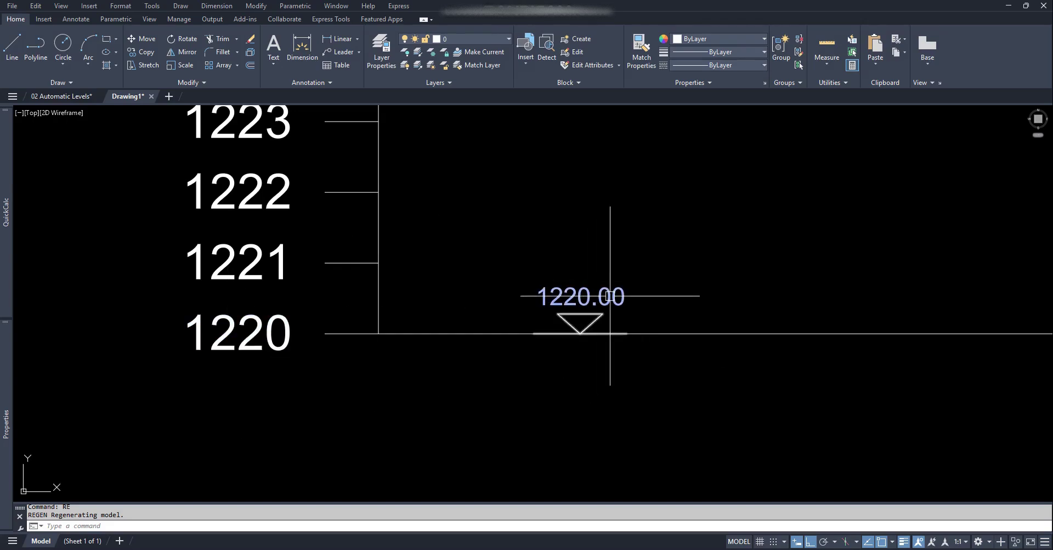
pyautogui.moveTo(672, 285); pyautogui.dragTo(646, 345, button='middle')
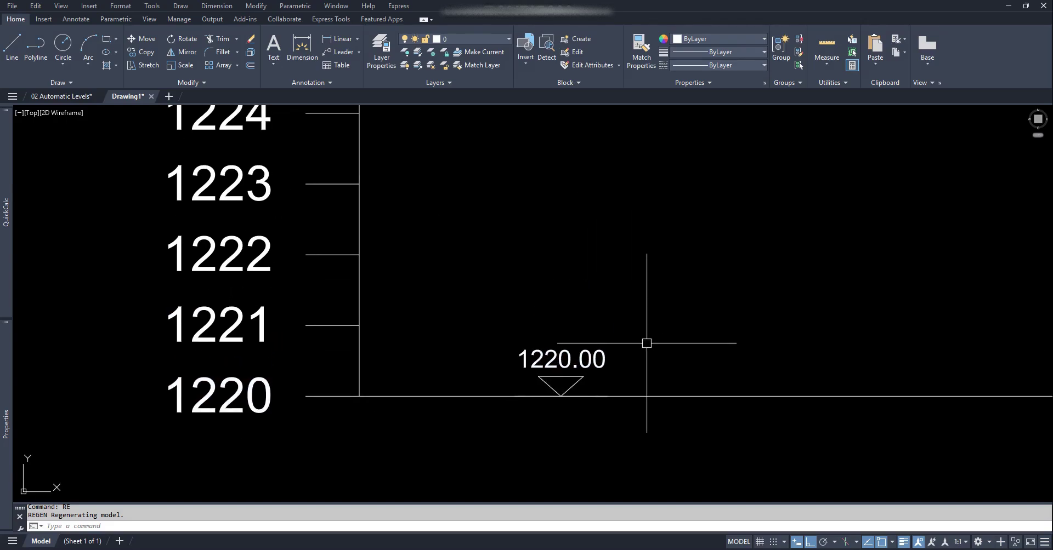
pyautogui.hotkey('ctrl', 'shift', 'c')
pyautogui.click(515, 395)
pyautogui.click(584, 360)
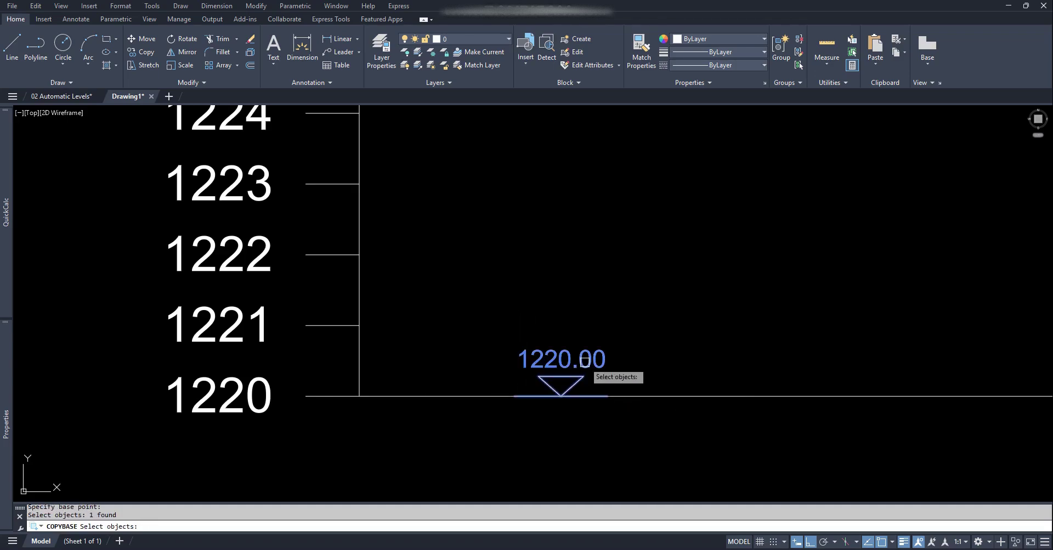
pyautogui.press('Return')
# Step: Paste marker copies along the profile steps, reading 1222.00, 1230.00, 1233.90, 1231.98 and 1230.43
pyautogui.hotkey('ctrl', 'v')
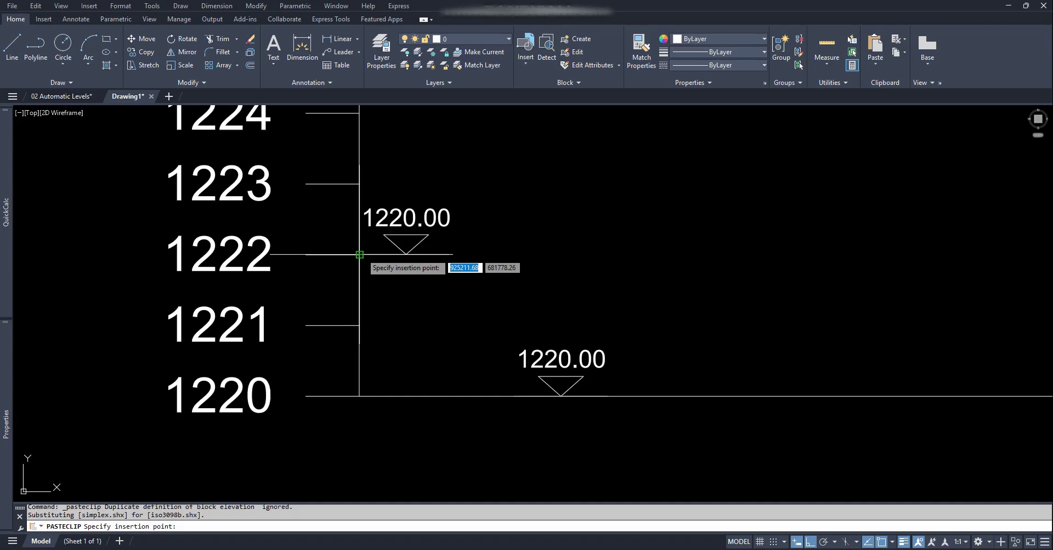
pyautogui.click(412, 255)
pyautogui.hotkey('ctrl', 'v')
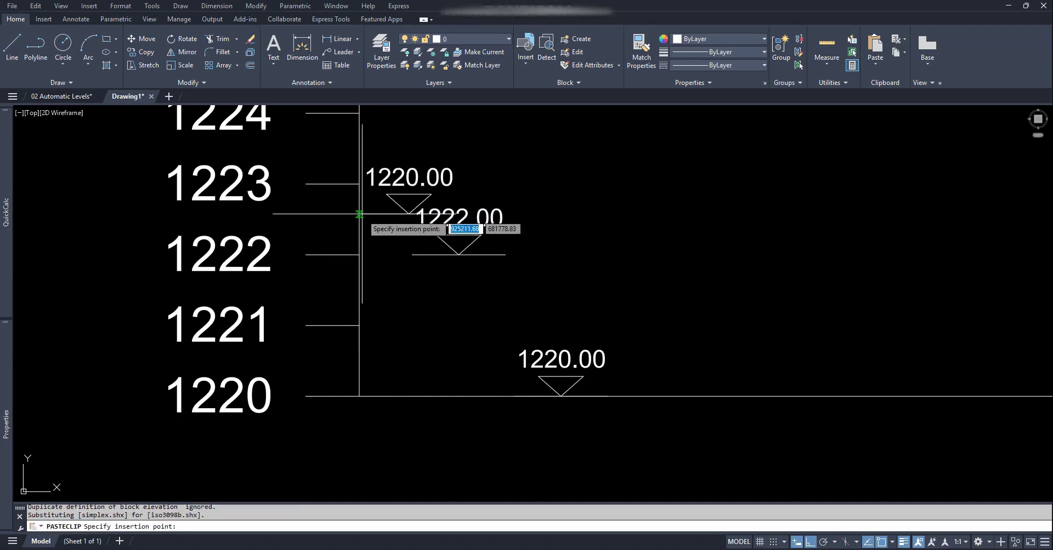
pyautogui.click(549, 231)
pyautogui.scroll(-4, 370, 241)
pyautogui.hotkey('ctrl', 'v')
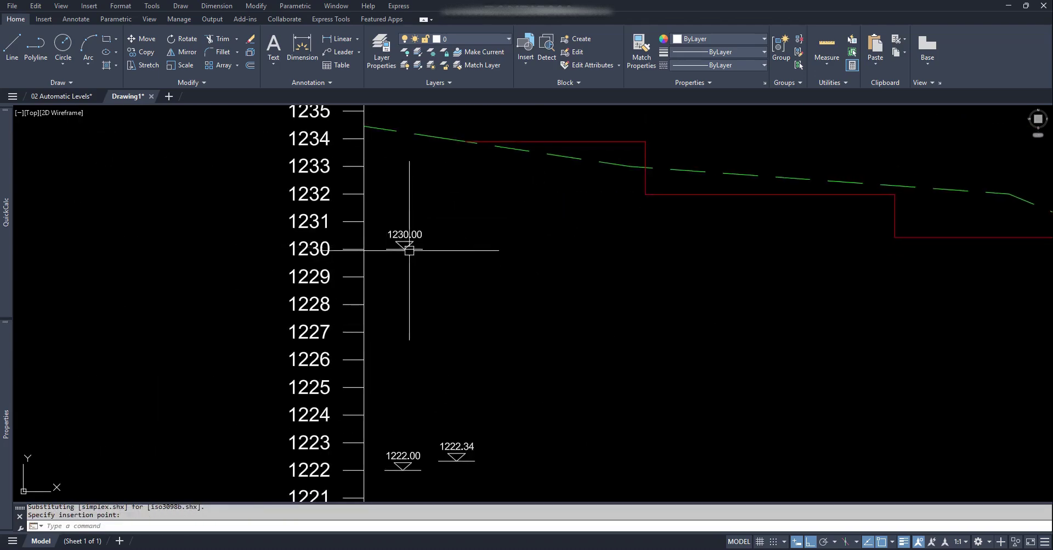
pyautogui.click(405, 249)
pyautogui.hotkey('ctrl', 'v')
pyautogui.click(579, 142)
pyautogui.moveTo(699, 187); pyautogui.dragTo(388, 235, button='middle')
pyautogui.hotkey('ctrl', 'v')
pyautogui.click(398, 243)
pyautogui.click(667, 284)
pyautogui.hotkey('ctrl', 'v')
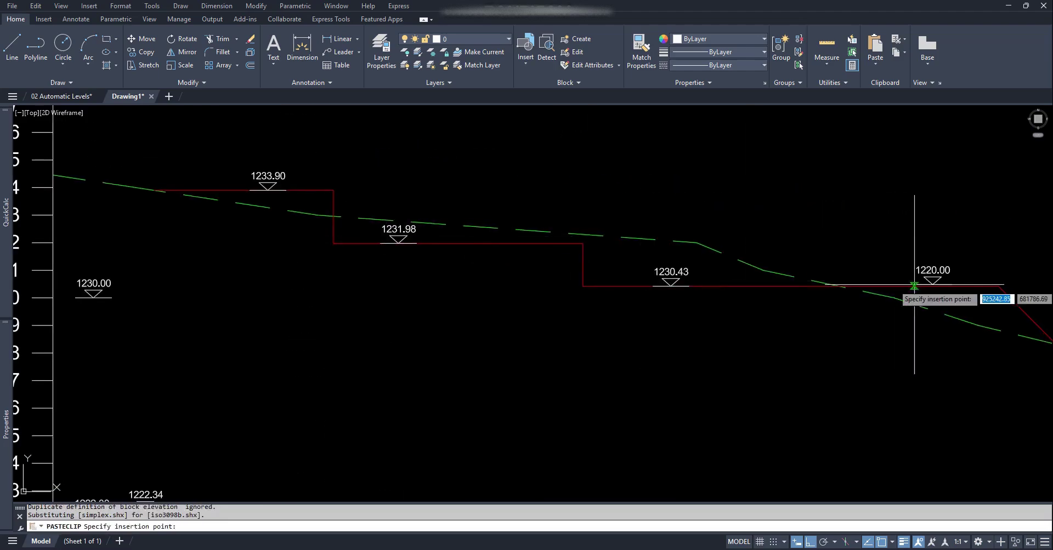
pyautogui.scroll(-5, 742, 268)
pyautogui.scroll(6, 839, 249)
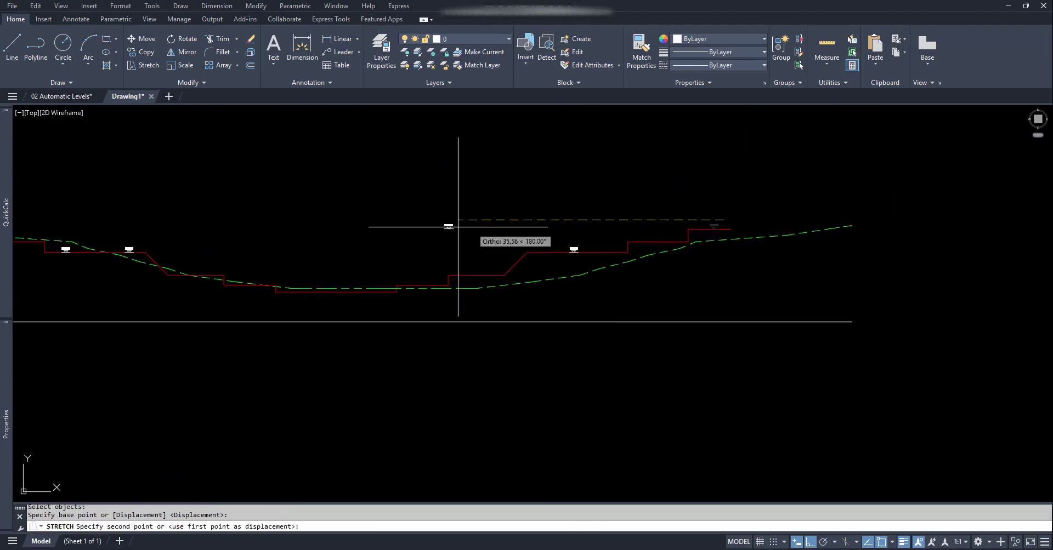
# Step: Cancel the stray stretch and move the 19 axis labels up 15 units
pyautogui.scroll(6, 438, 214)
pyautogui.press('Escape')
pyautogui.scroll(-6, 502, 267)
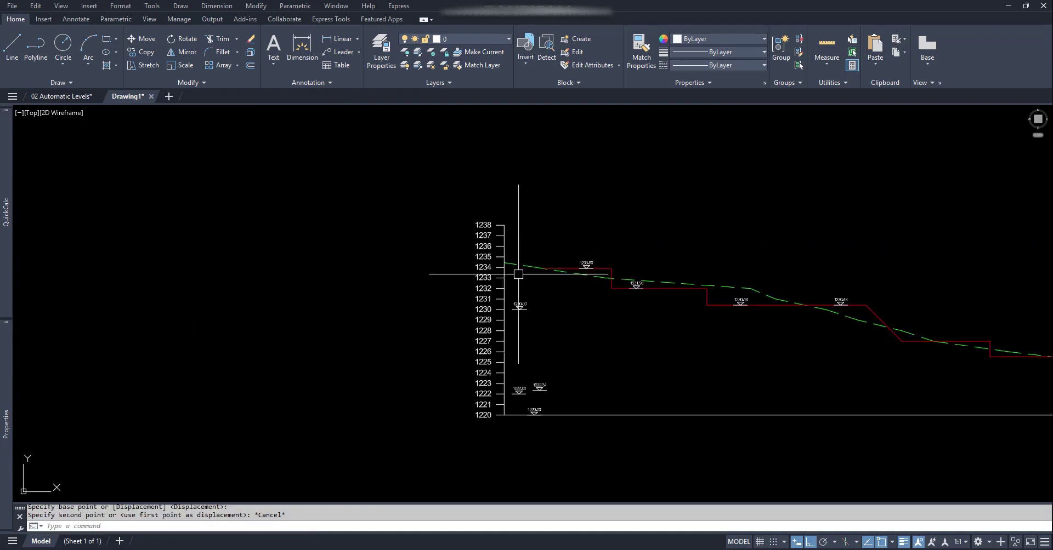
pyautogui.scroll(3, 540, 404)
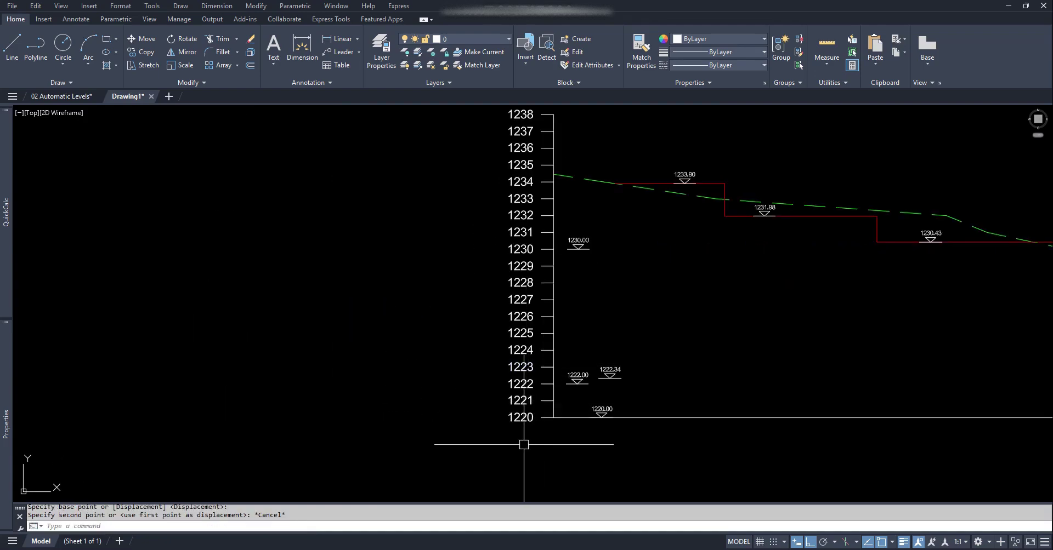
pyautogui.write('m')
pyautogui.press('Return')
pyautogui.click(549, 455)
pyautogui.scroll(-4, 494, 348)
pyautogui.click(464, 207)
pyautogui.press('Return')
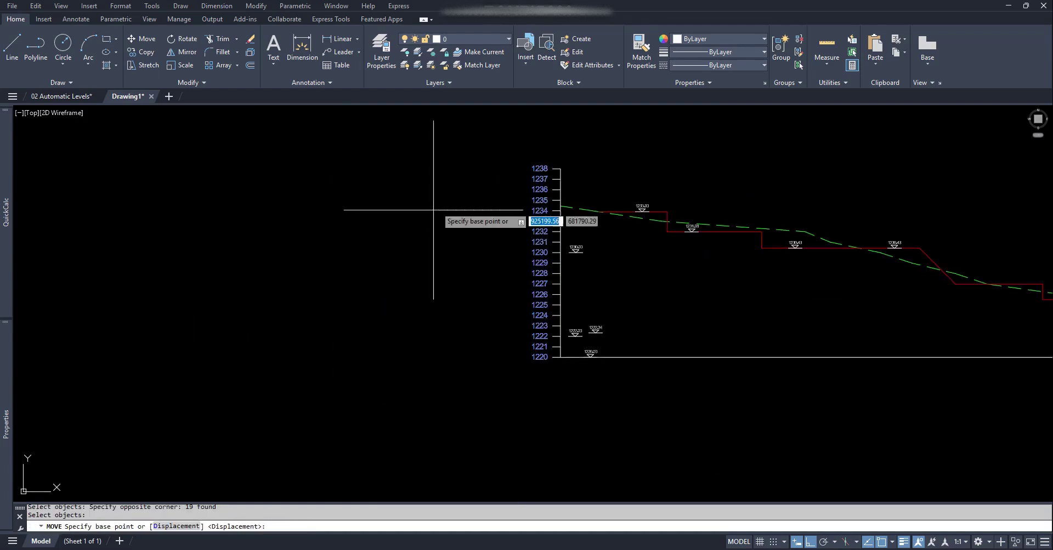
pyautogui.click(430, 214)
pyautogui.write('15')
pyautogui.press('Return')
pyautogui.press('Escape')
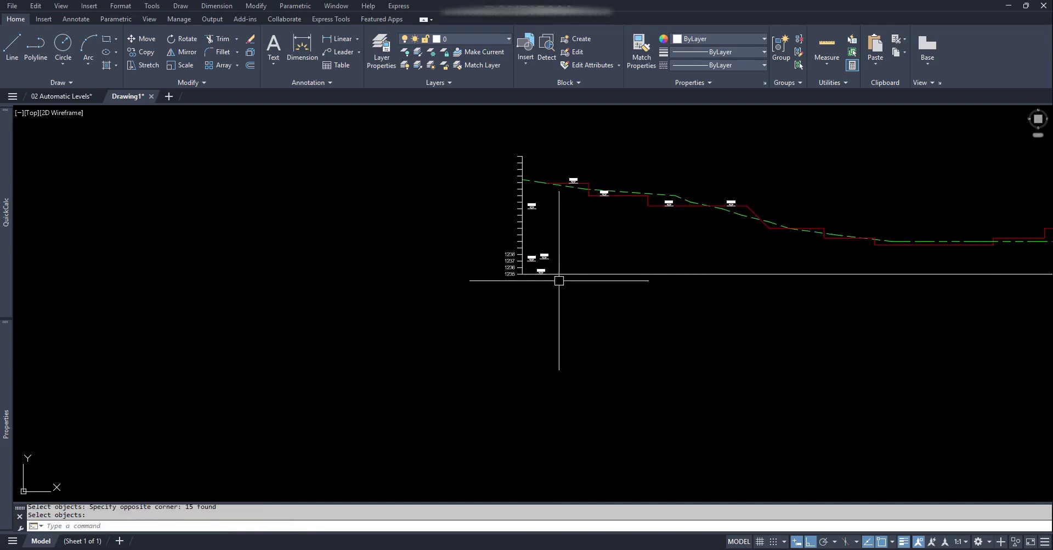
# Step: Add incrementing level labels up the axis to 1253 with Copy Intelligent (CT)
pyautogui.scroll(8, 515, 291)
pyautogui.write('ct')
pyautogui.press('Return')
pyautogui.click(512, 320)
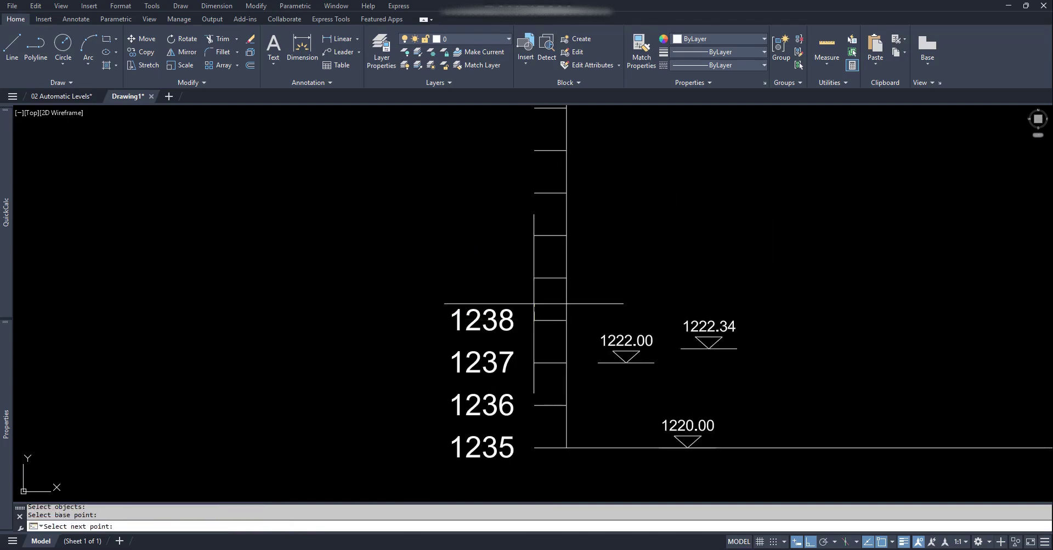
pyautogui.click(534, 278)
pyautogui.click(535, 236)
pyautogui.scroll(-2, 540, 211)
pyautogui.click(543, 340)
pyautogui.click(543, 314)
pyautogui.click(543, 286)
pyautogui.click(543, 260)
pyautogui.click(543, 234)
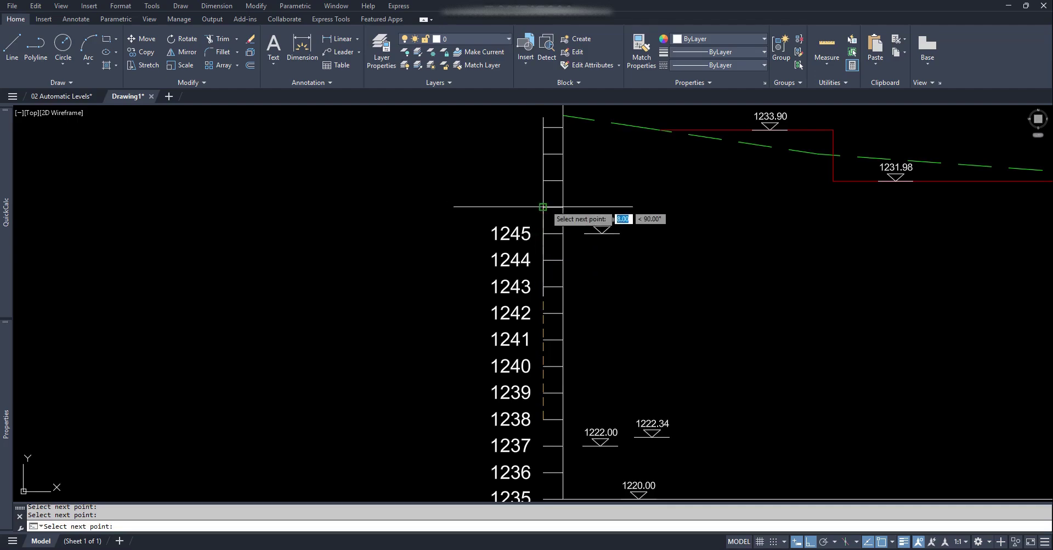
pyautogui.click(543, 207)
pyautogui.click(543, 154)
pyautogui.moveTo(542, 153); pyautogui.dragTo(545, 262, button='middle')
pyautogui.click(545, 239)
pyautogui.click(545, 212)
pyautogui.click(545, 186)
pyautogui.click(545, 159)
pyautogui.press('Escape')
pyautogui.scroll(-4, 723, 252)
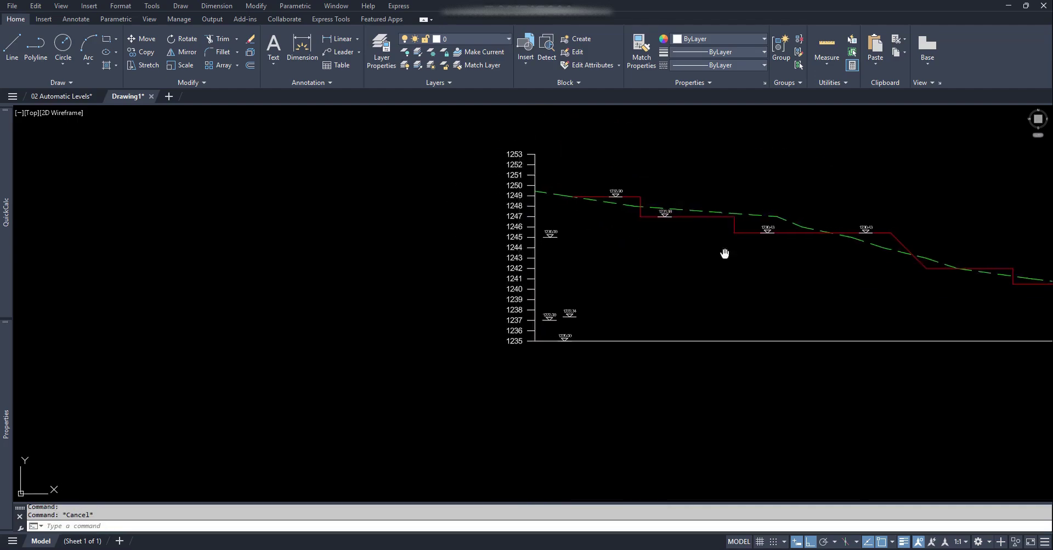
# Step: Erase the trial markers reading 1222.00 and 1222.34, then regenerate the drawing
pyautogui.moveTo(724, 252); pyautogui.dragTo(482, 306, button='middle')
pyautogui.write('e')
pyautogui.press('Return')
pyautogui.click(347, 212)
pyautogui.click(791, 365)
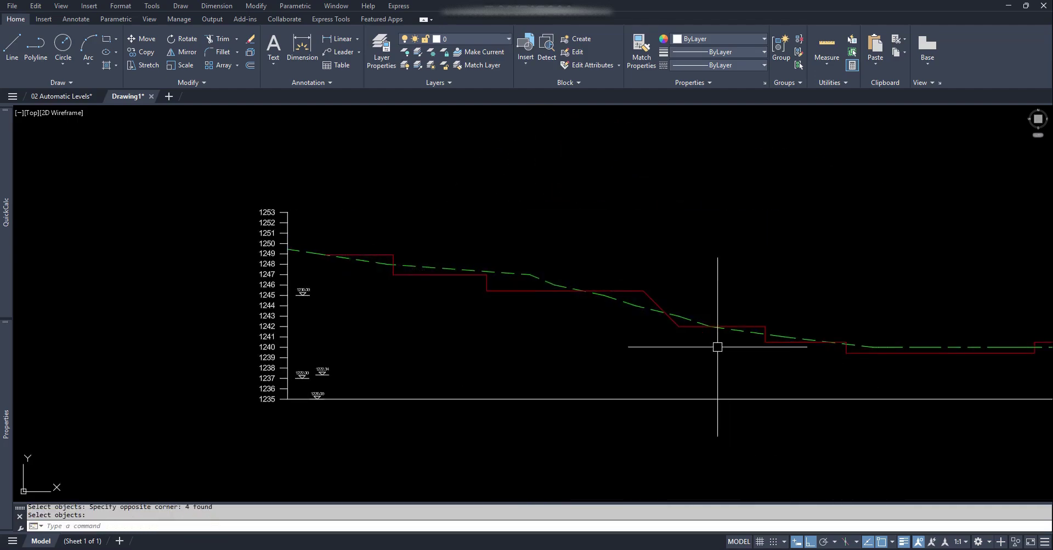
pyautogui.scroll(-4, 717, 346)
pyautogui.scroll(8, 255, 334)
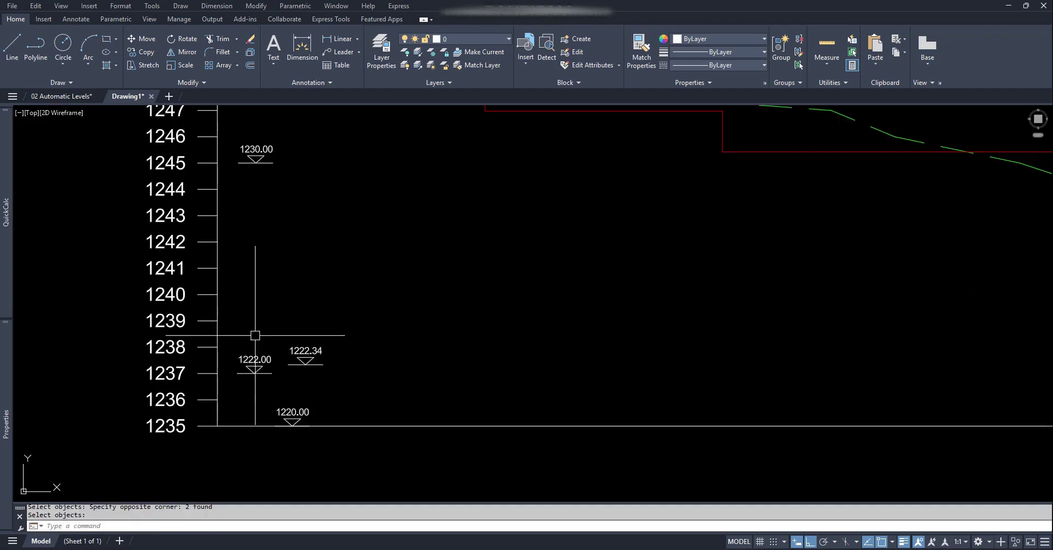
pyautogui.click(439, 376)
pyautogui.click(245, 163)
pyautogui.press('Return')
pyautogui.moveTo(246, 162); pyautogui.dragTo(492, 111, button='middle')
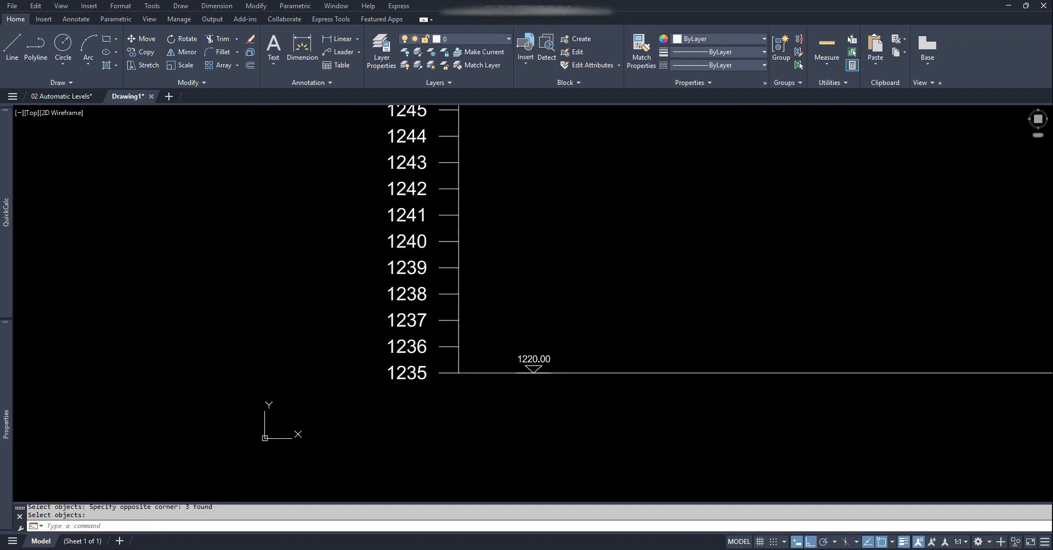
pyautogui.scroll(4, 425, 382)
pyautogui.write('re')
pyautogui.press('Return')
pyautogui.moveTo(654, 333)
pyautogui.mouseDown(button='middle')
pyautogui.moveTo(552, 343)
pyautogui.moveTo(449, 331)
pyautogui.moveTo(510, 400)
pyautogui.mouseUp(button='middle')
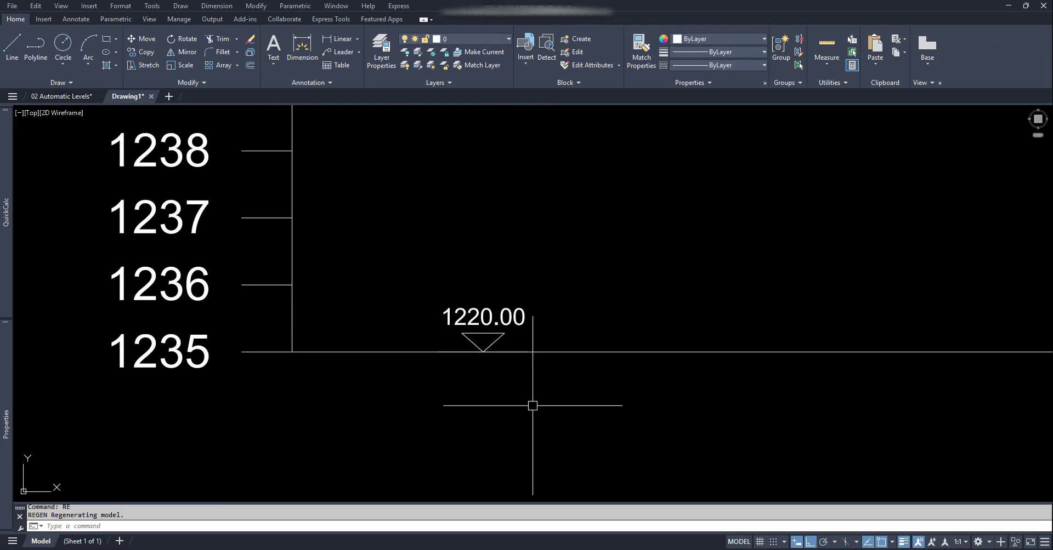
# Step: Re-query the datum line point with ID and copy its Y coordinate 681776.26
pyautogui.doubleClick(586, 353)
pyautogui.write('id')
pyautogui.press('Return')
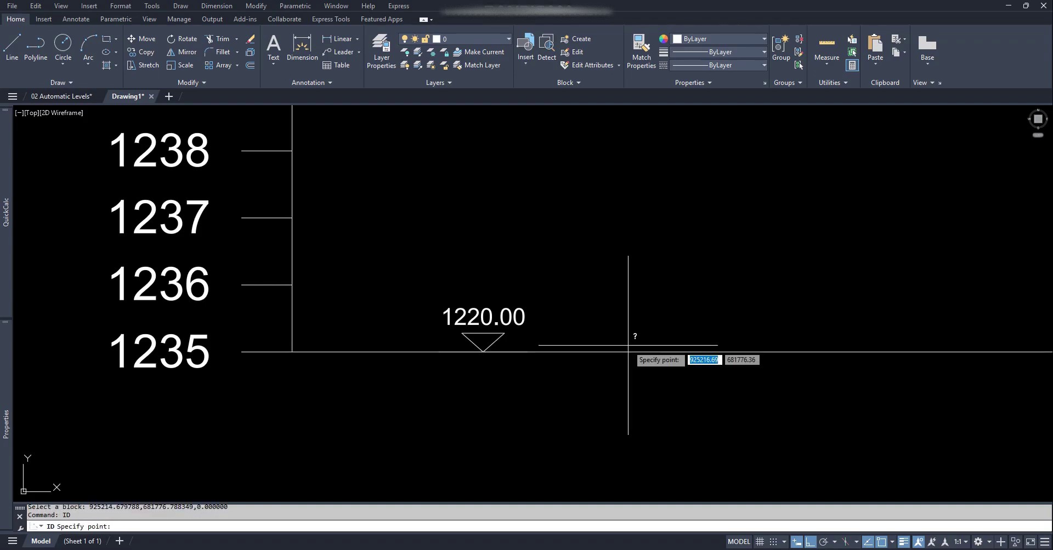
pyautogui.click(619, 352)
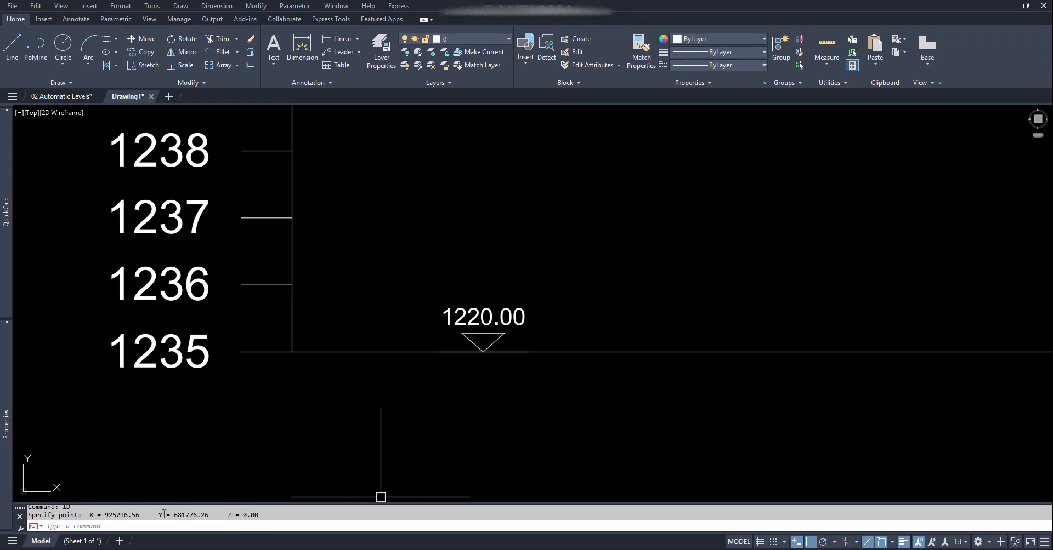
pyautogui.moveTo(175, 515); pyautogui.dragTo(211, 520)
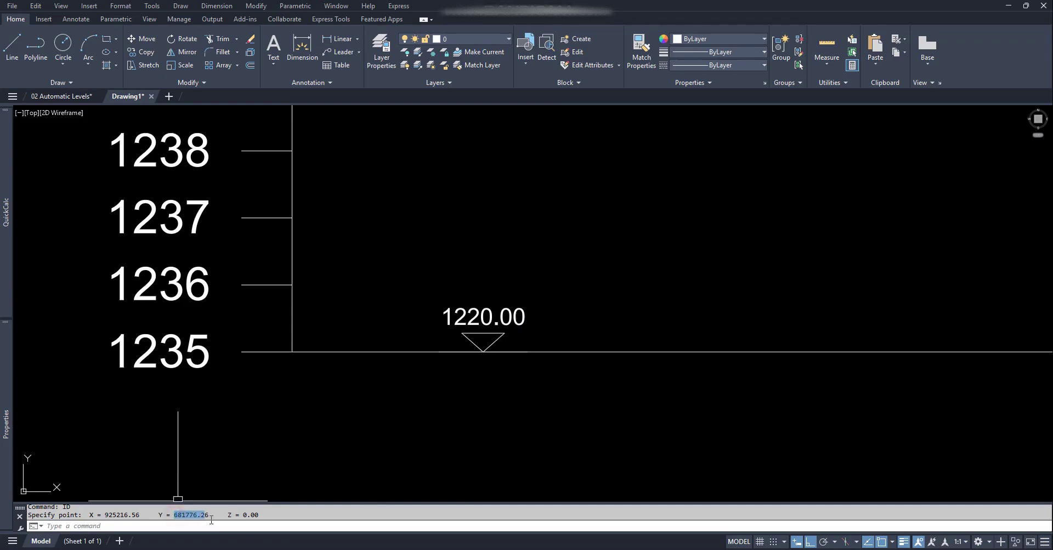
pyautogui.rightClick(202, 520)
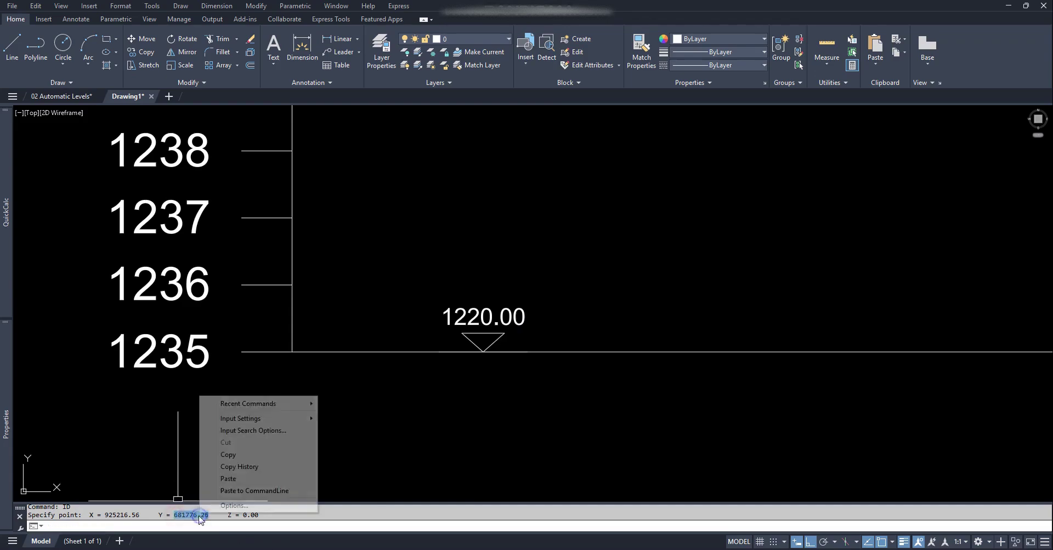
pyautogui.click(245, 455)
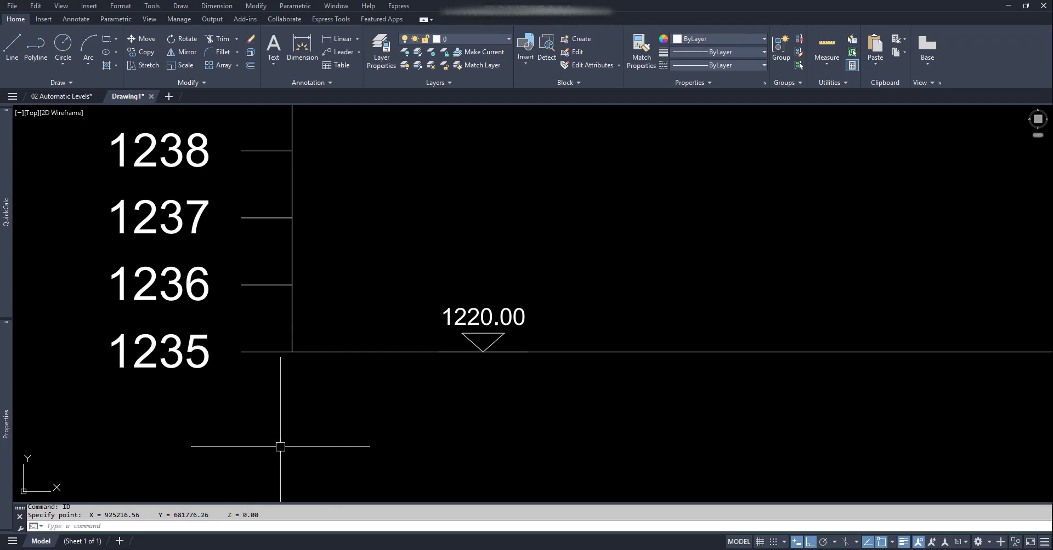
# Step: Set the marker's DATUMLY to 681776.26 and change its DATUM from 1220 to 1235
pyautogui.doubleClick(505, 321)
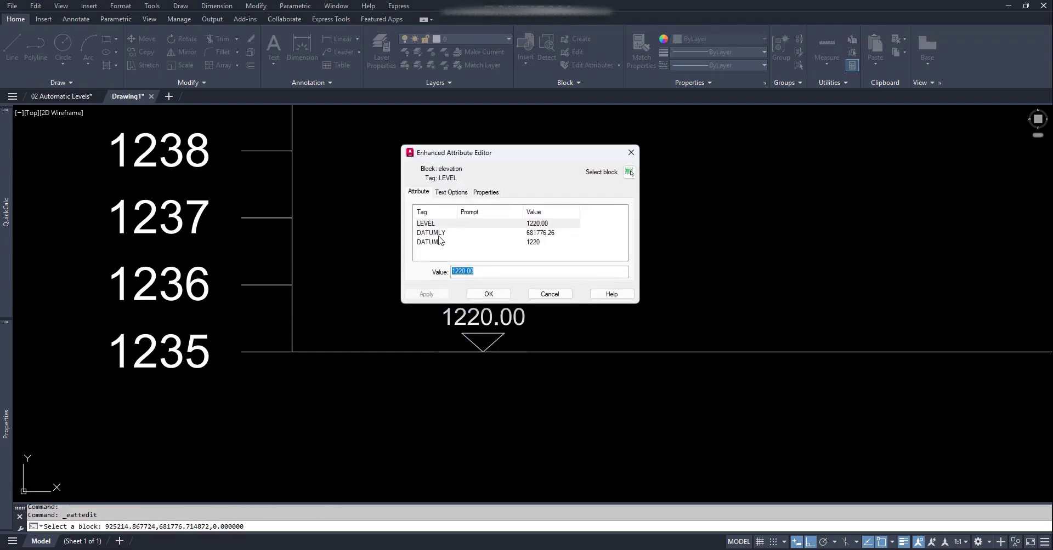
pyautogui.click(440, 233)
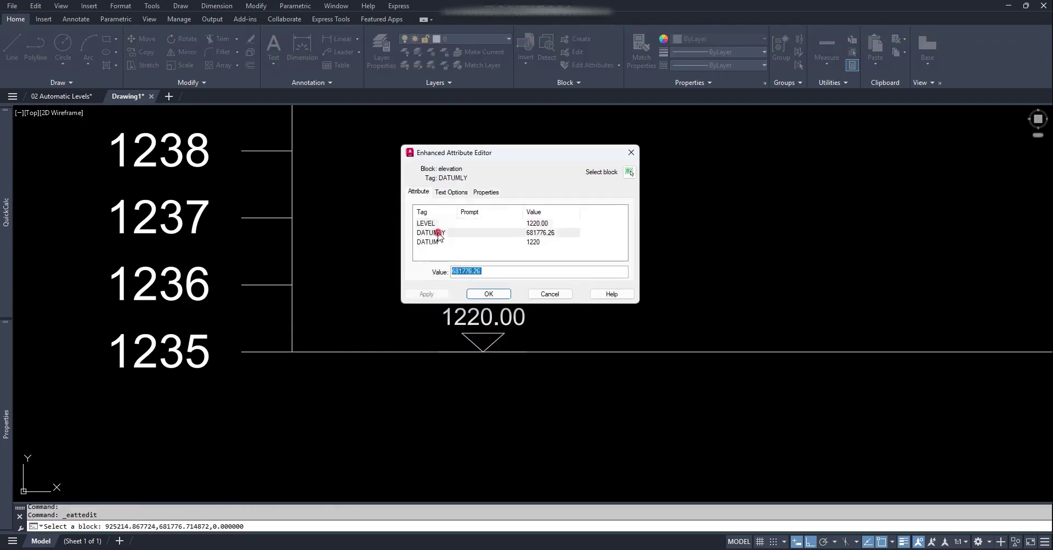
pyautogui.doubleClick(497, 272)
pyautogui.click(430, 242)
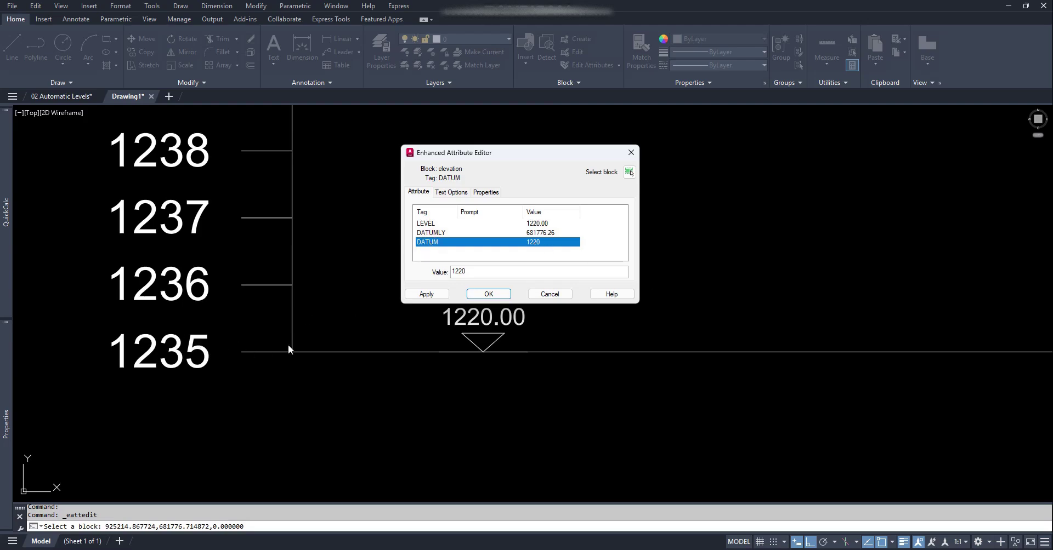
pyautogui.moveTo(485, 271); pyautogui.dragTo(436, 273)
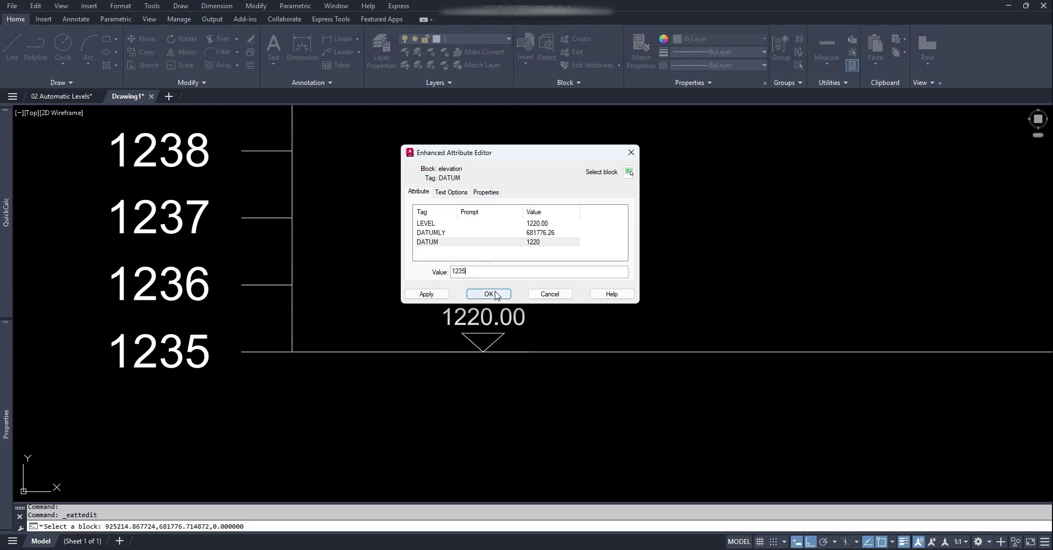
pyautogui.click(494, 294)
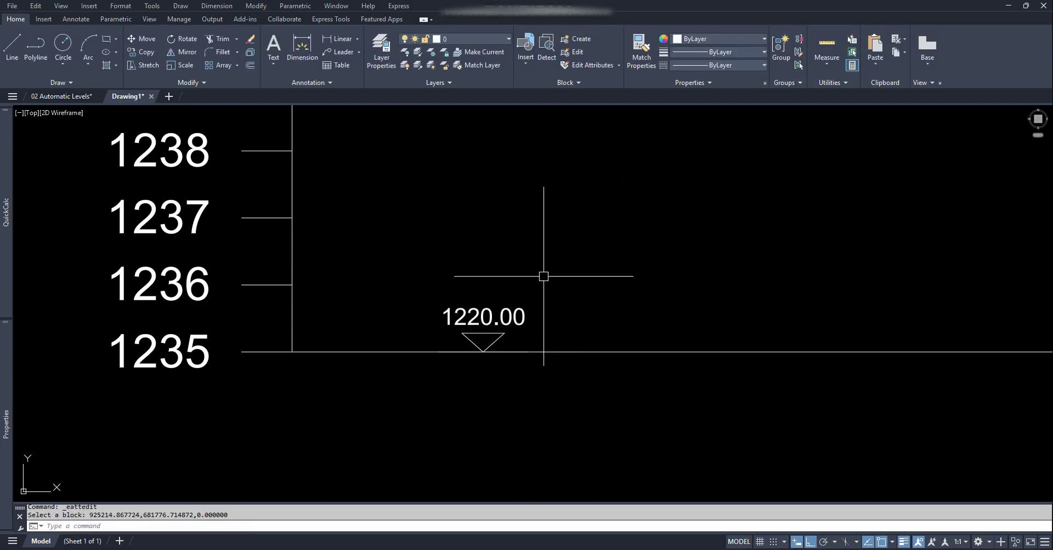
# Step: Regenerate so the marker reads 1235.00, then copy it with a base point on its level line
pyautogui.write('re')
pyautogui.press('Return')
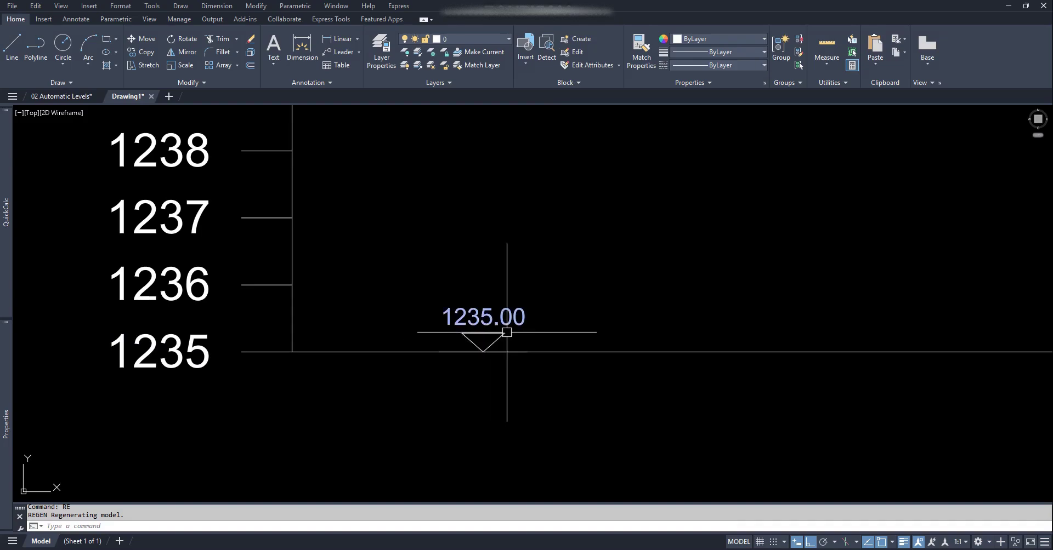
pyautogui.hotkey('ctrl', 'shift', 'c')
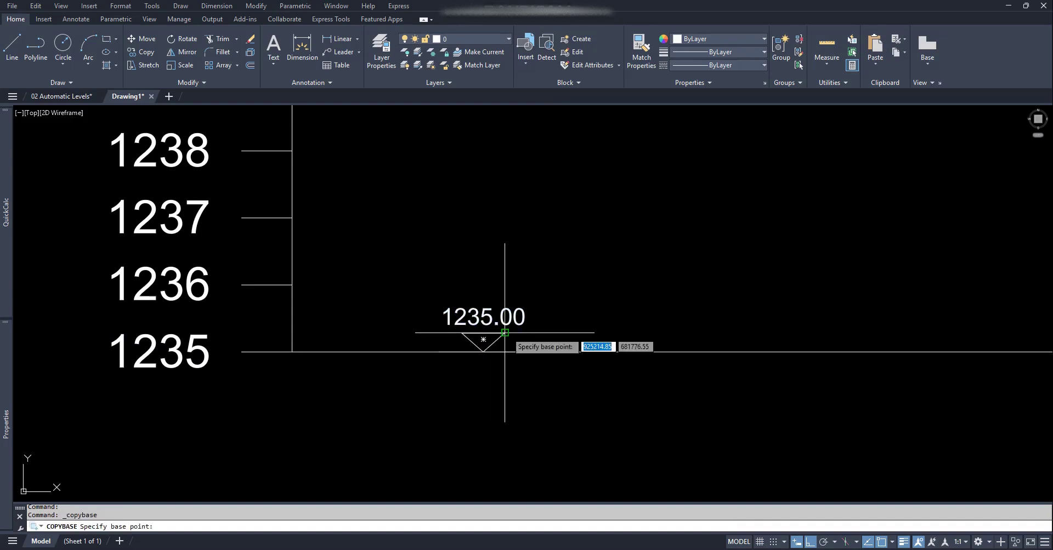
pyautogui.click(439, 351)
pyautogui.click(479, 328)
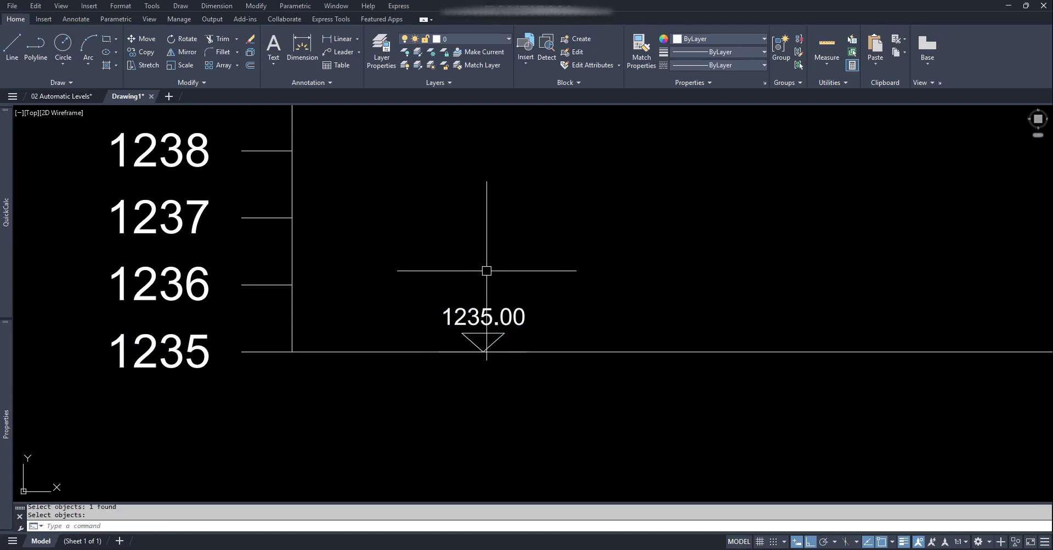
pyautogui.press('Return')
# Step: Paste marker copies on the 1236, 1246 and 1244 level lines
pyautogui.hotkey('ctrl', 'v')
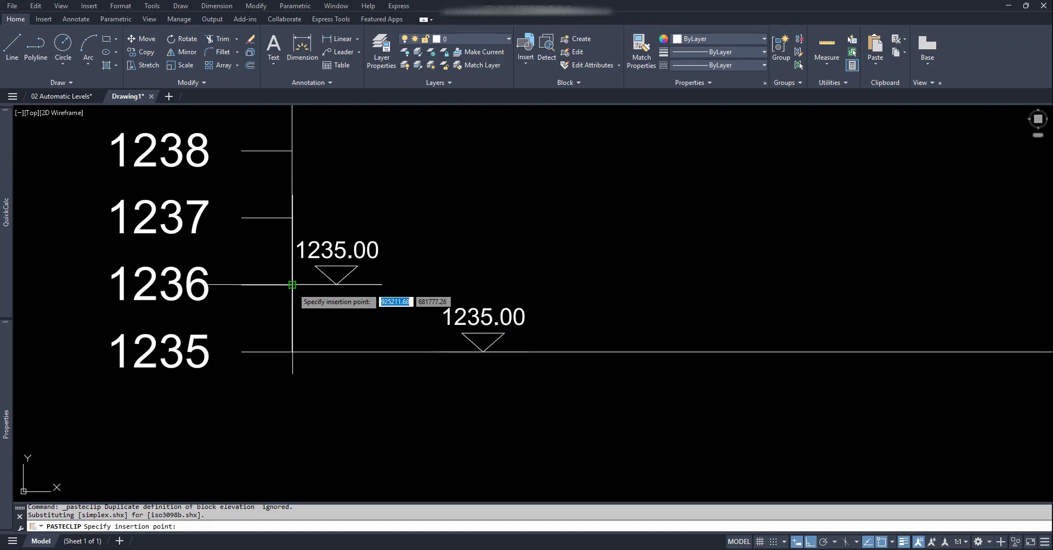
pyautogui.click(292, 284)
pyautogui.scroll(-8, 312, 292)
pyautogui.scroll(5, 328, 234)
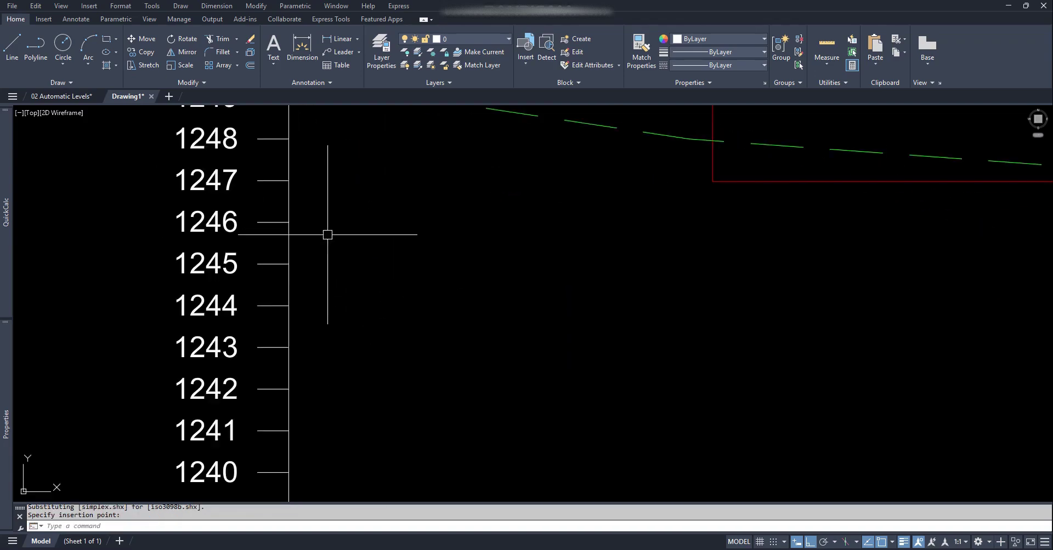
pyautogui.hotkey('ctrl', 'v')
pyautogui.click(317, 222)
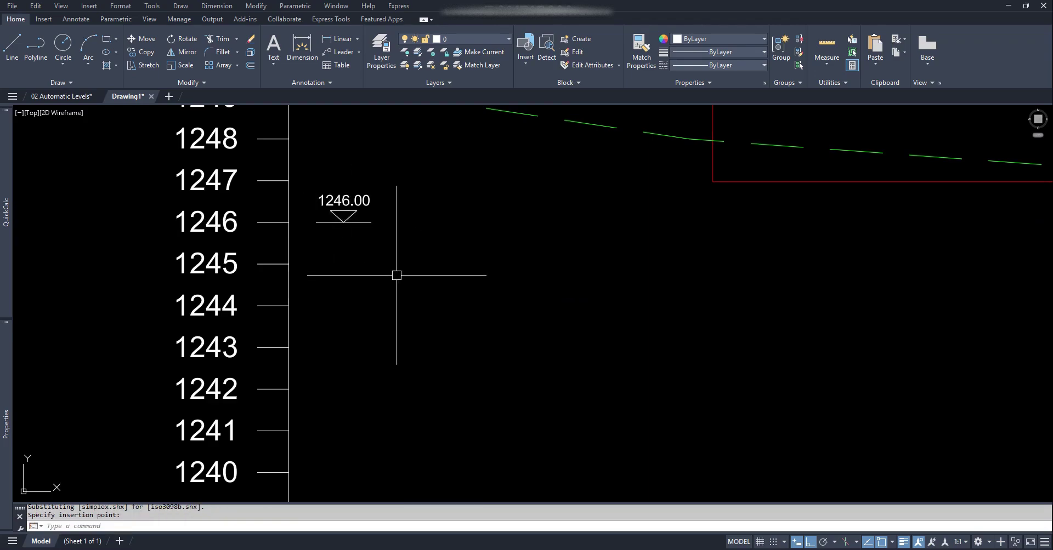
pyautogui.hotkey('ctrl', 'v')
pyautogui.click(290, 286)
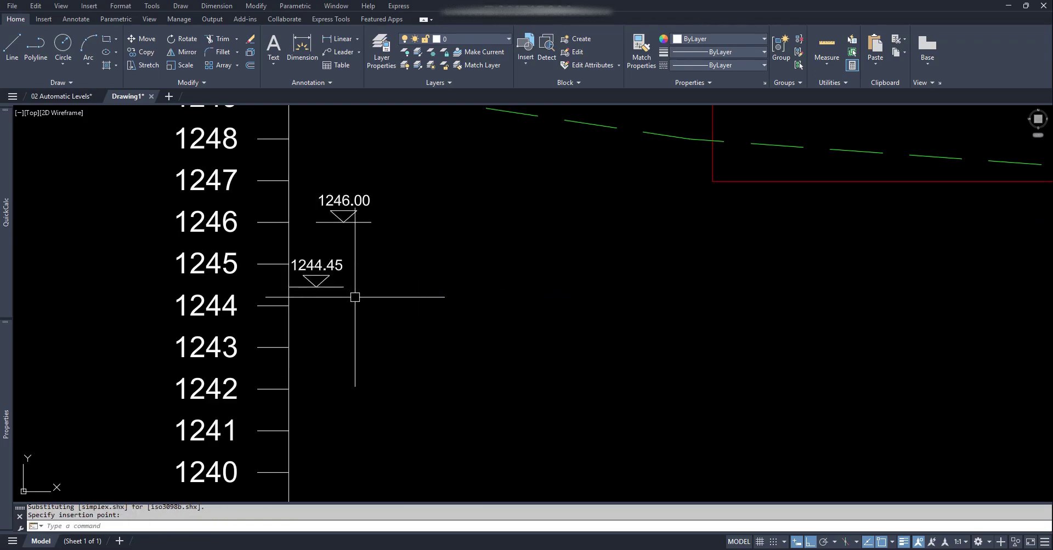
# Step: Paste marker copies along the ground profile near 1249, 1247, 1245 and 1242
pyautogui.hotkey('ctrl', 'v')
pyautogui.scroll(-5, 373, 286)
pyautogui.moveTo(538, 181); pyautogui.dragTo(367, 226, button='middle')
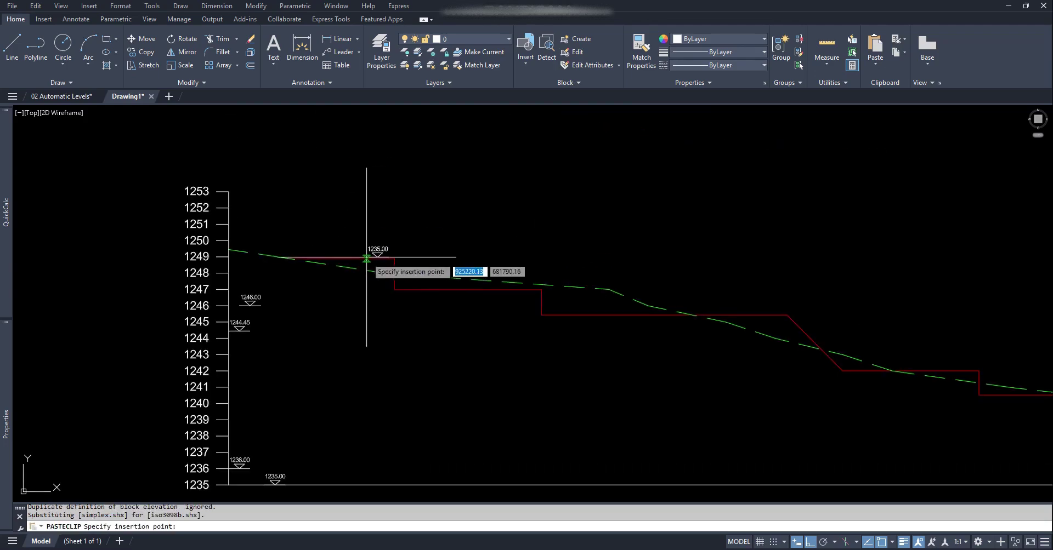
pyautogui.click(366, 258)
pyautogui.hotkey('ctrl', 'v')
pyautogui.click(447, 289)
pyautogui.hotkey('ctrl', 'v')
pyautogui.click(584, 315)
pyautogui.hotkey('ctrl', 'v')
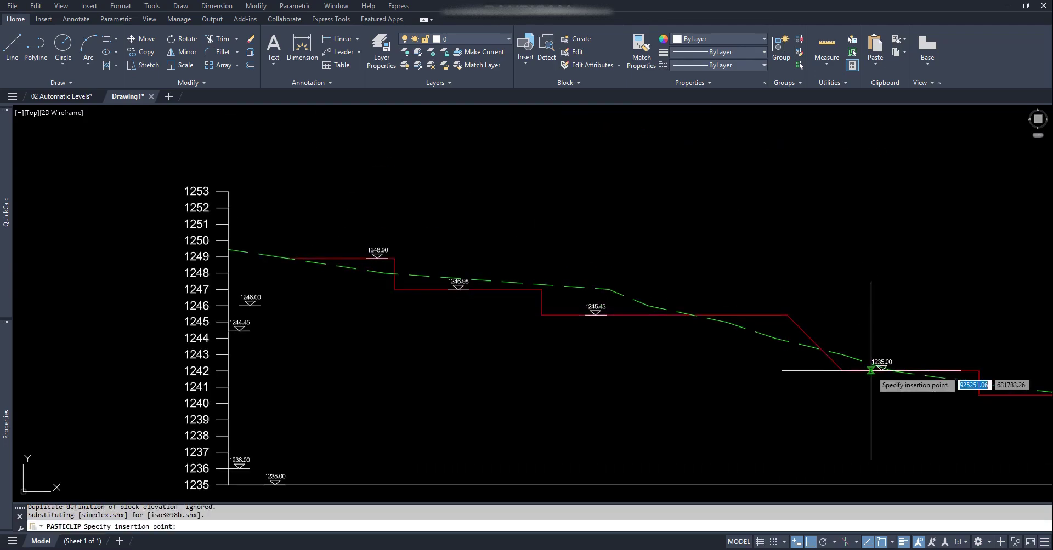
pyautogui.click(871, 371)
pyautogui.press('Escape')
pyautogui.scroll(5, 818, 258)
pyautogui.scroll(-10, 583, 235)
# Step: Zoom to the whole profile and scale the 1242.00 marker by 10 about its base point
pyautogui.moveTo(583, 236); pyautogui.dragTo(203, 320, button='middle')
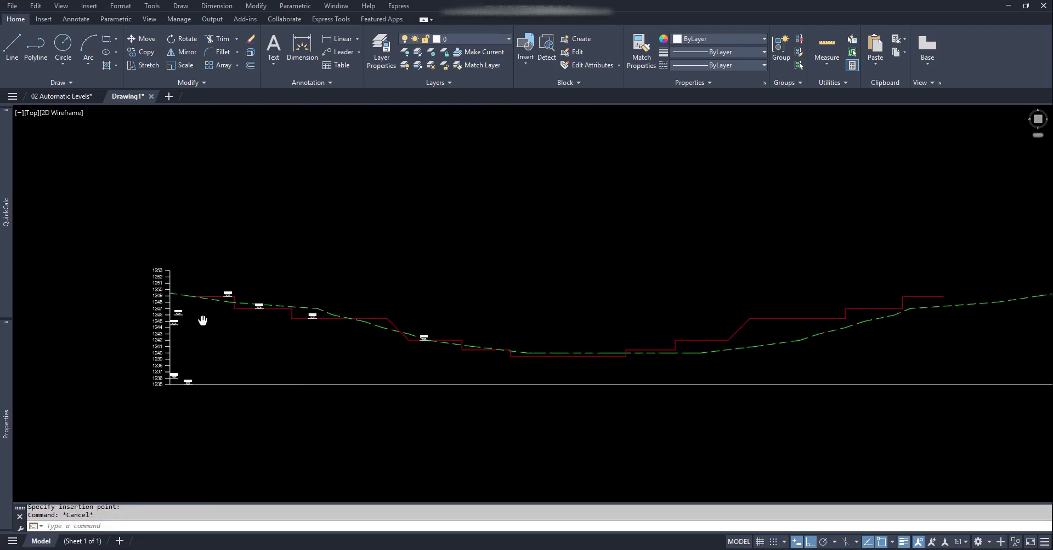
pyautogui.scroll(3, 306, 324)
pyautogui.middleClick(305, 324)
pyautogui.middleClick(305, 324)
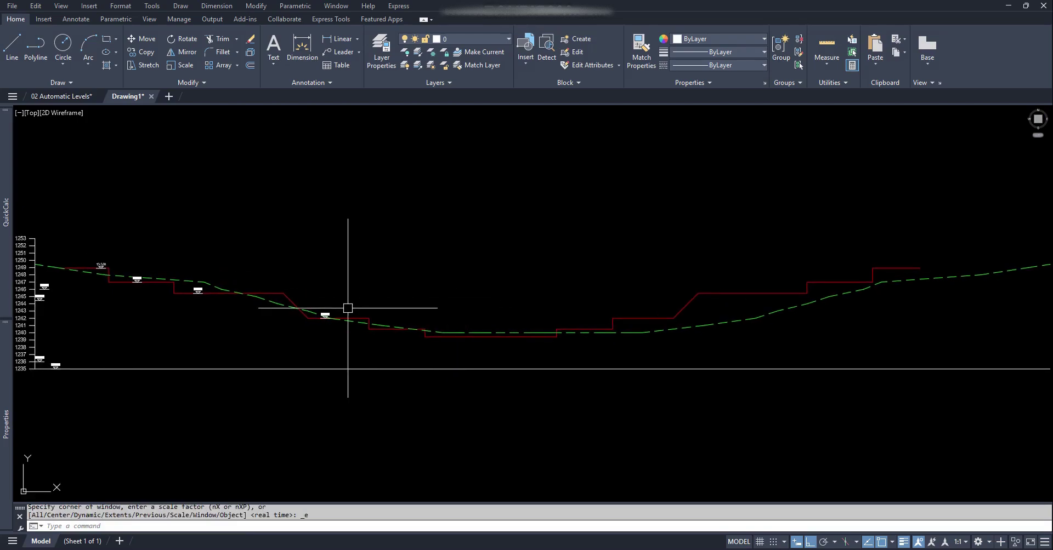
pyautogui.write('sc')
pyautogui.press('Return')
pyautogui.click(325, 315)
pyautogui.press('Return')
pyautogui.click(324, 317)
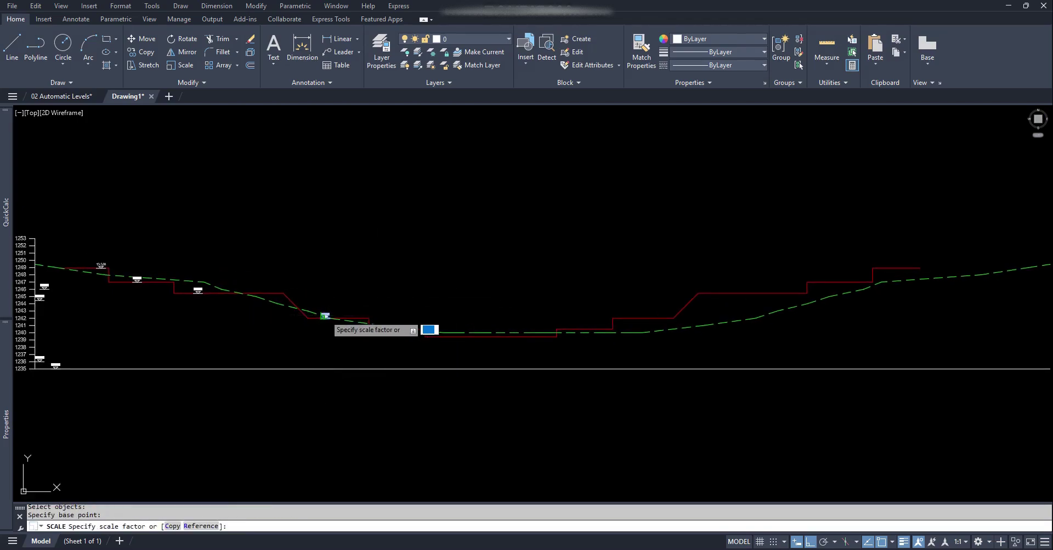
pyautogui.press('Return')
# Step: Start a second scale on the enlarged marker, then cancel it
pyautogui.press('Return')
pyautogui.click(348, 299)
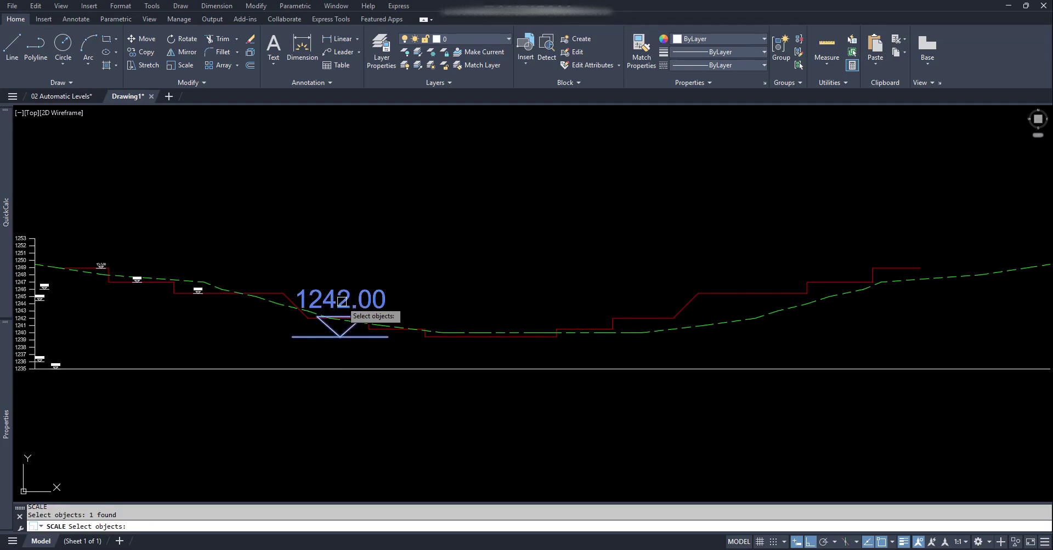
pyautogui.press('Return')
pyautogui.click(339, 317)
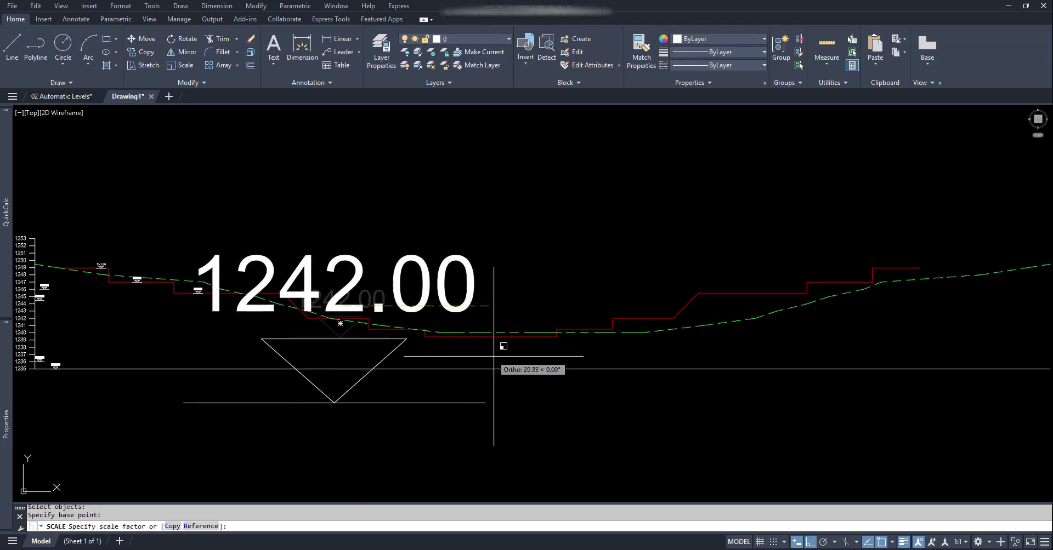
pyautogui.moveTo(571, 376); pyautogui.dragTo(699, 359, button='middle')
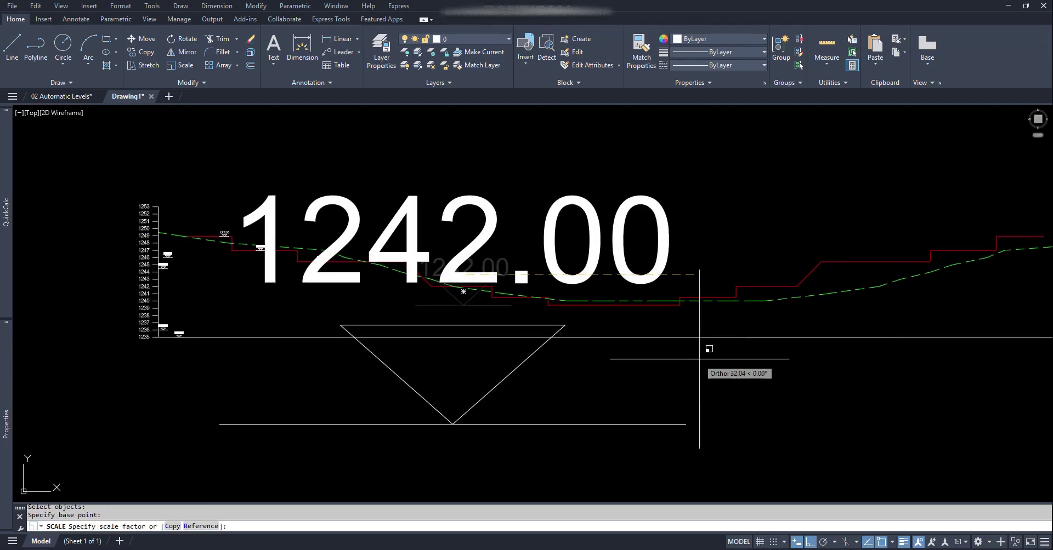
pyautogui.press('Escape')
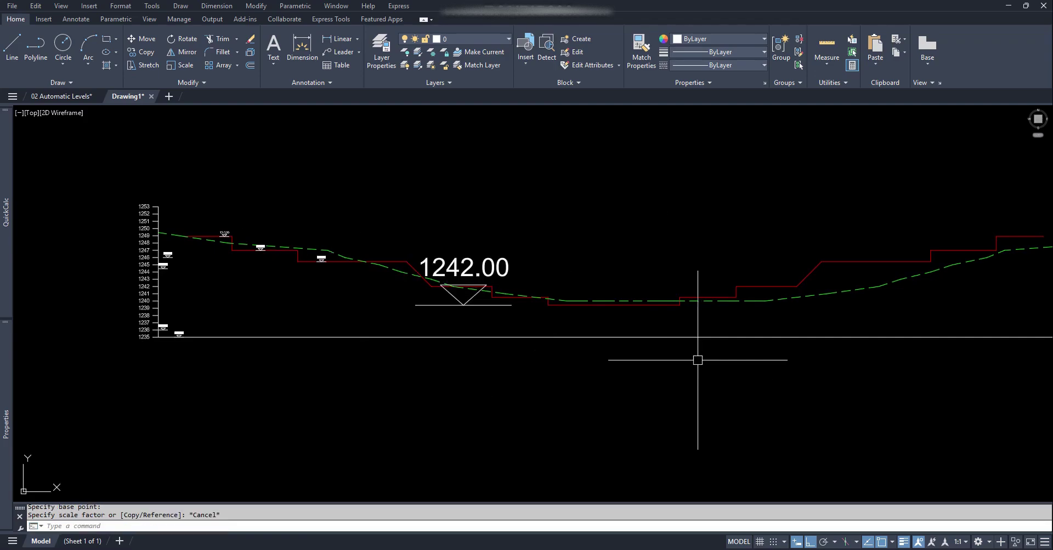